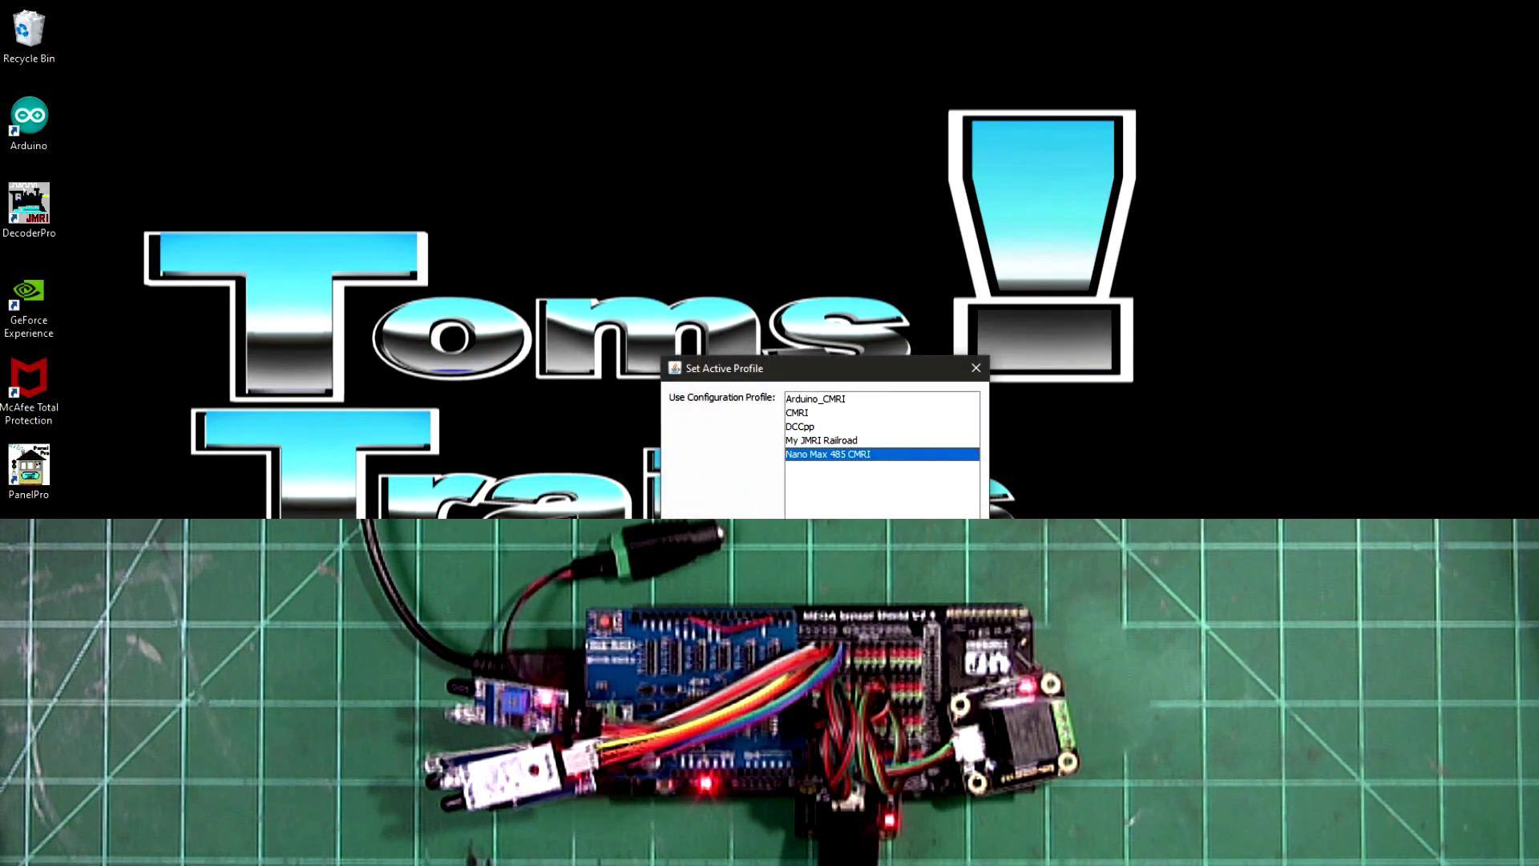
Start PanelPro with the DCCpp configuration profile and reposition its main window.
click(810, 433)
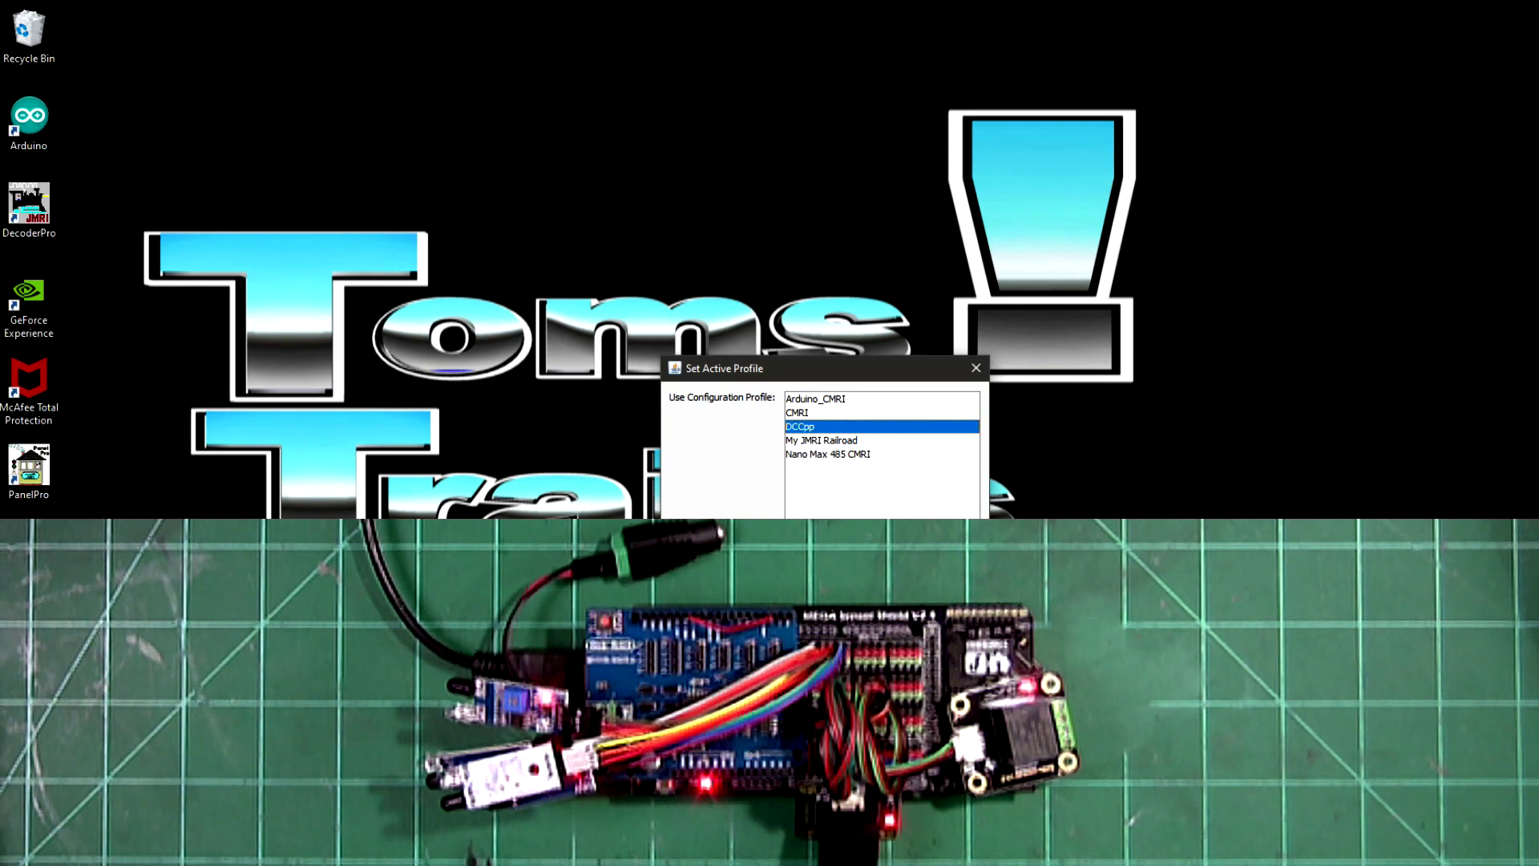
key(Return)
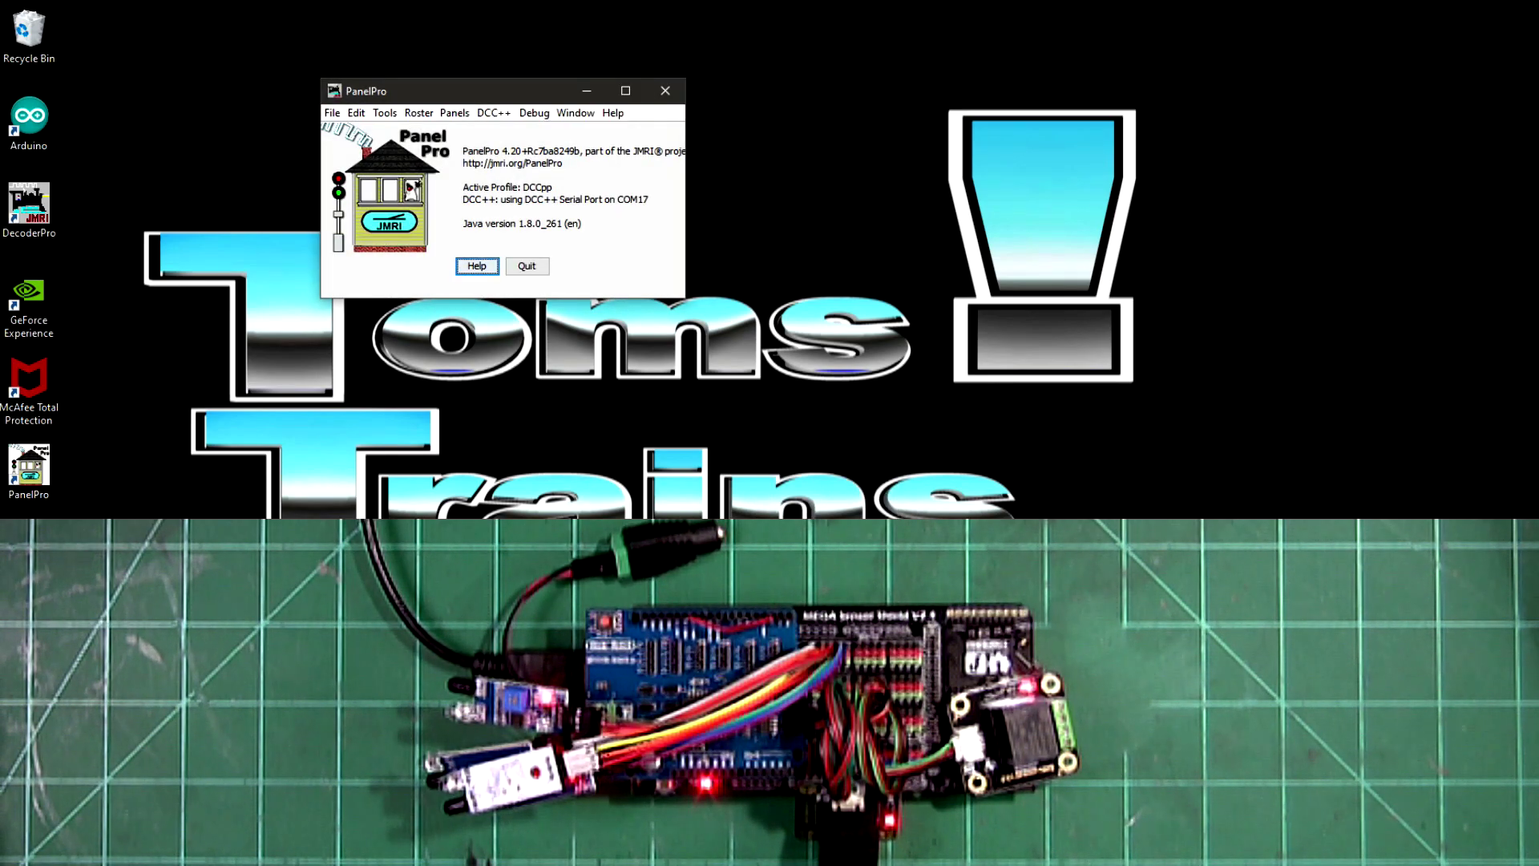
drag(491, 95, 786, 80)
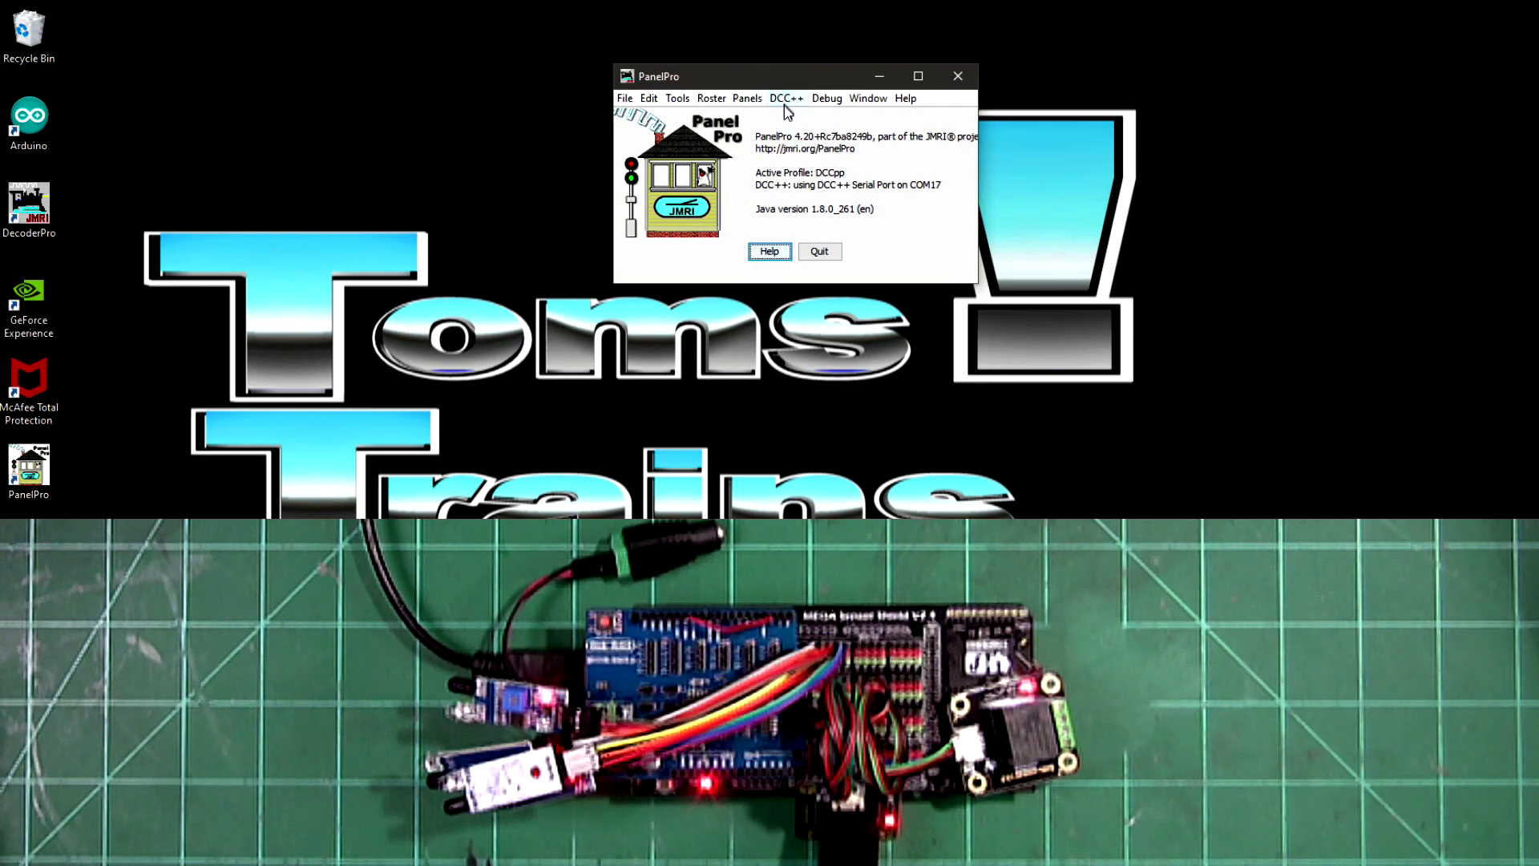
Open the DCC++ base station configuration and review its sensor, turnout and output definitions.
click(786, 100)
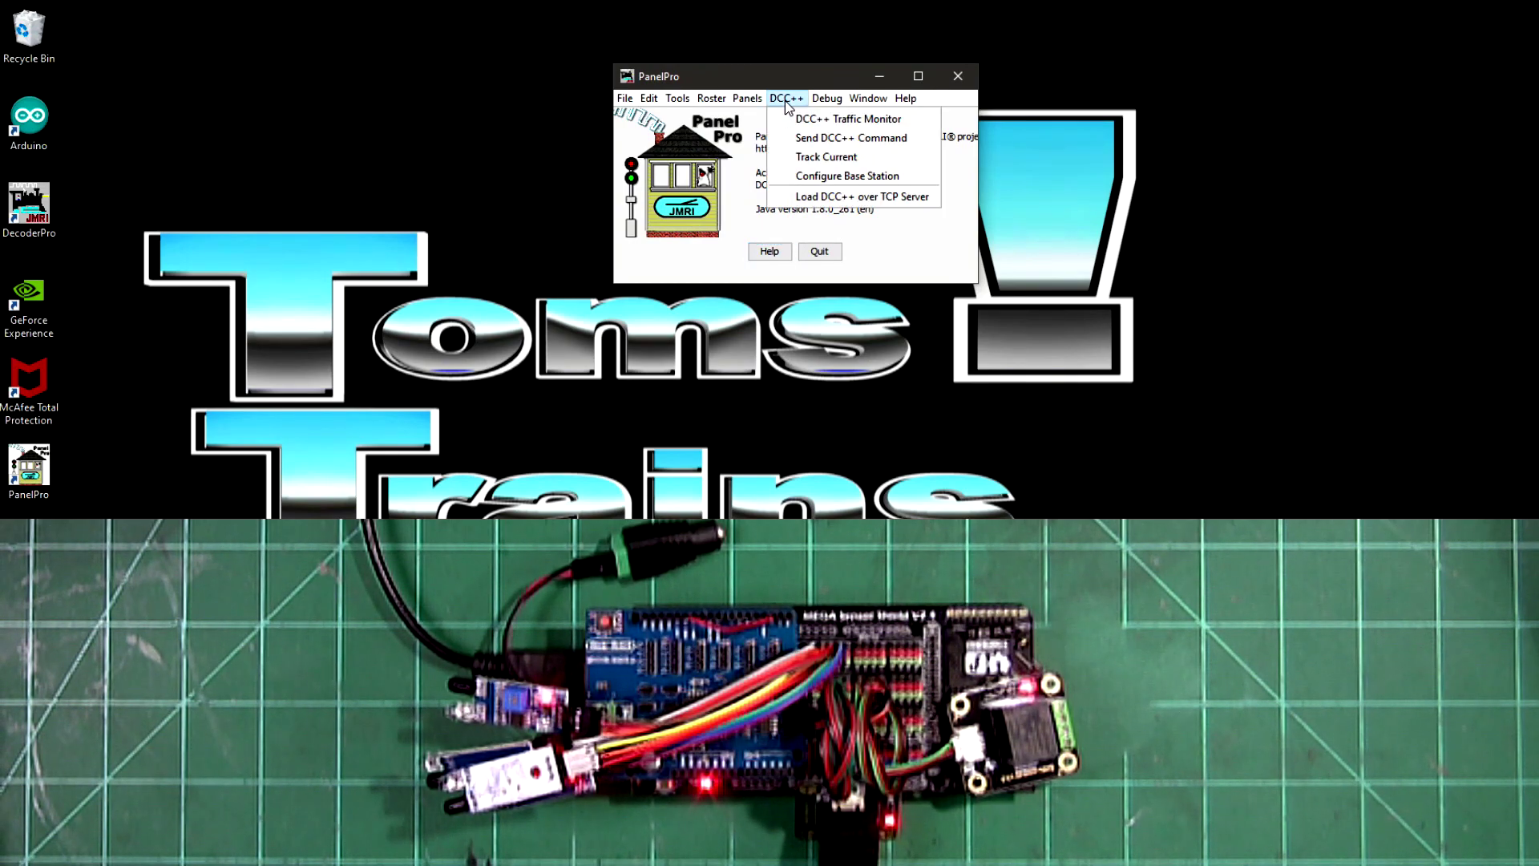
click(804, 180)
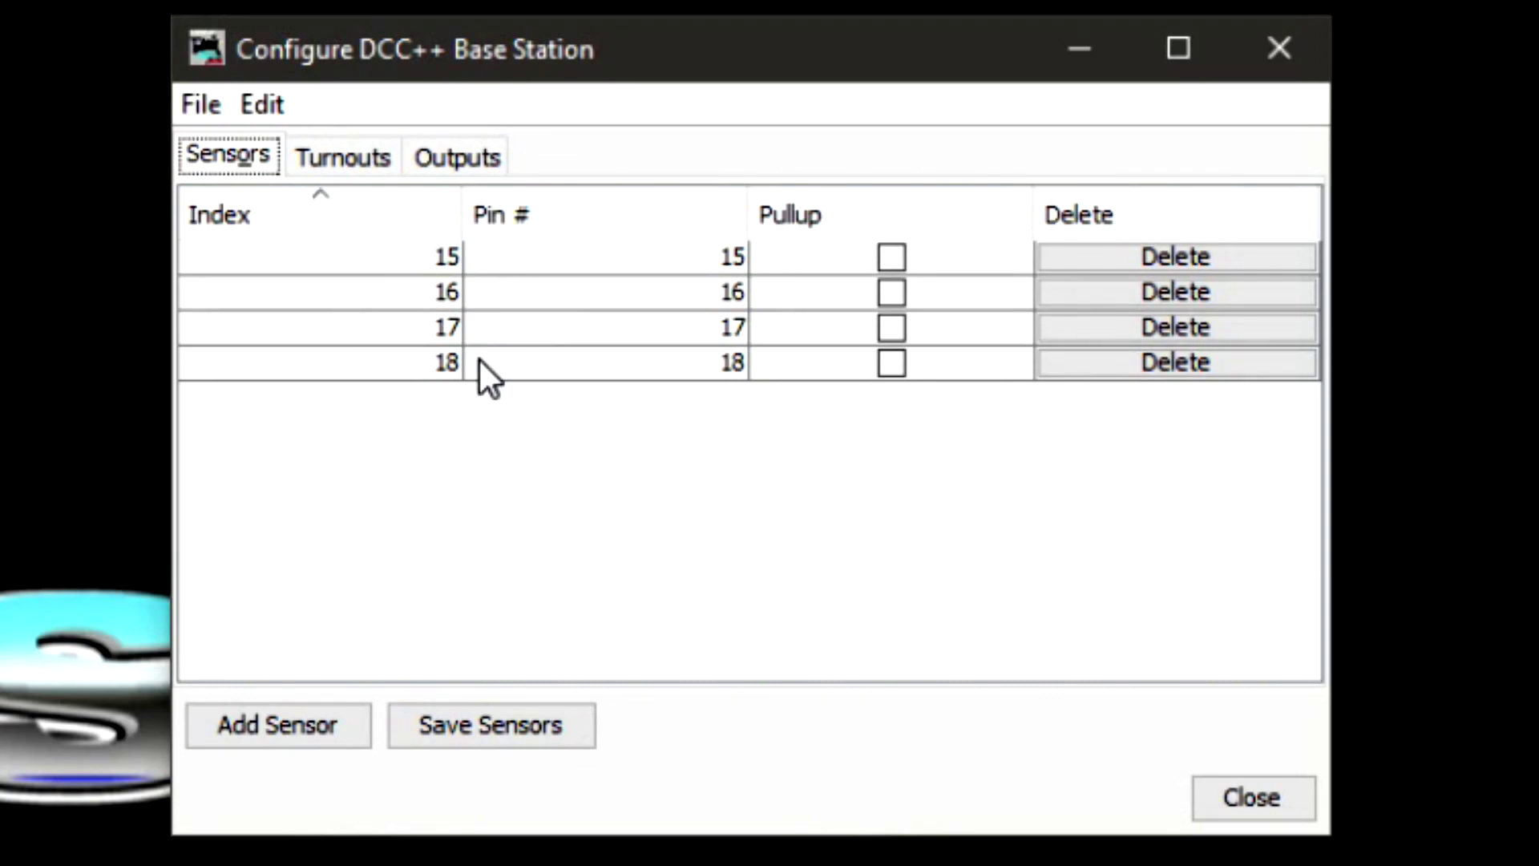
click(343, 168)
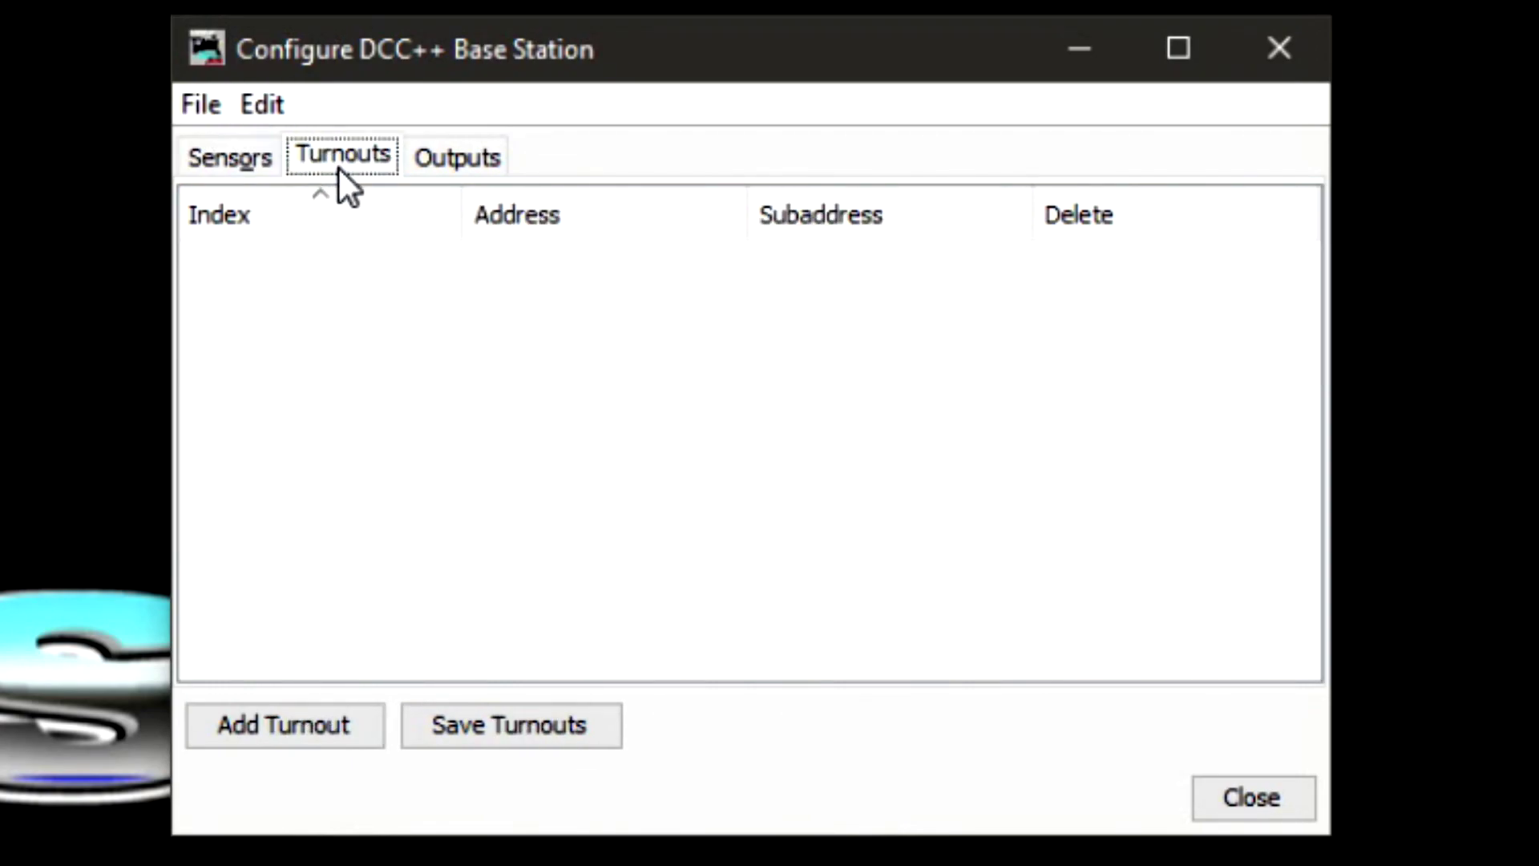
click(480, 163)
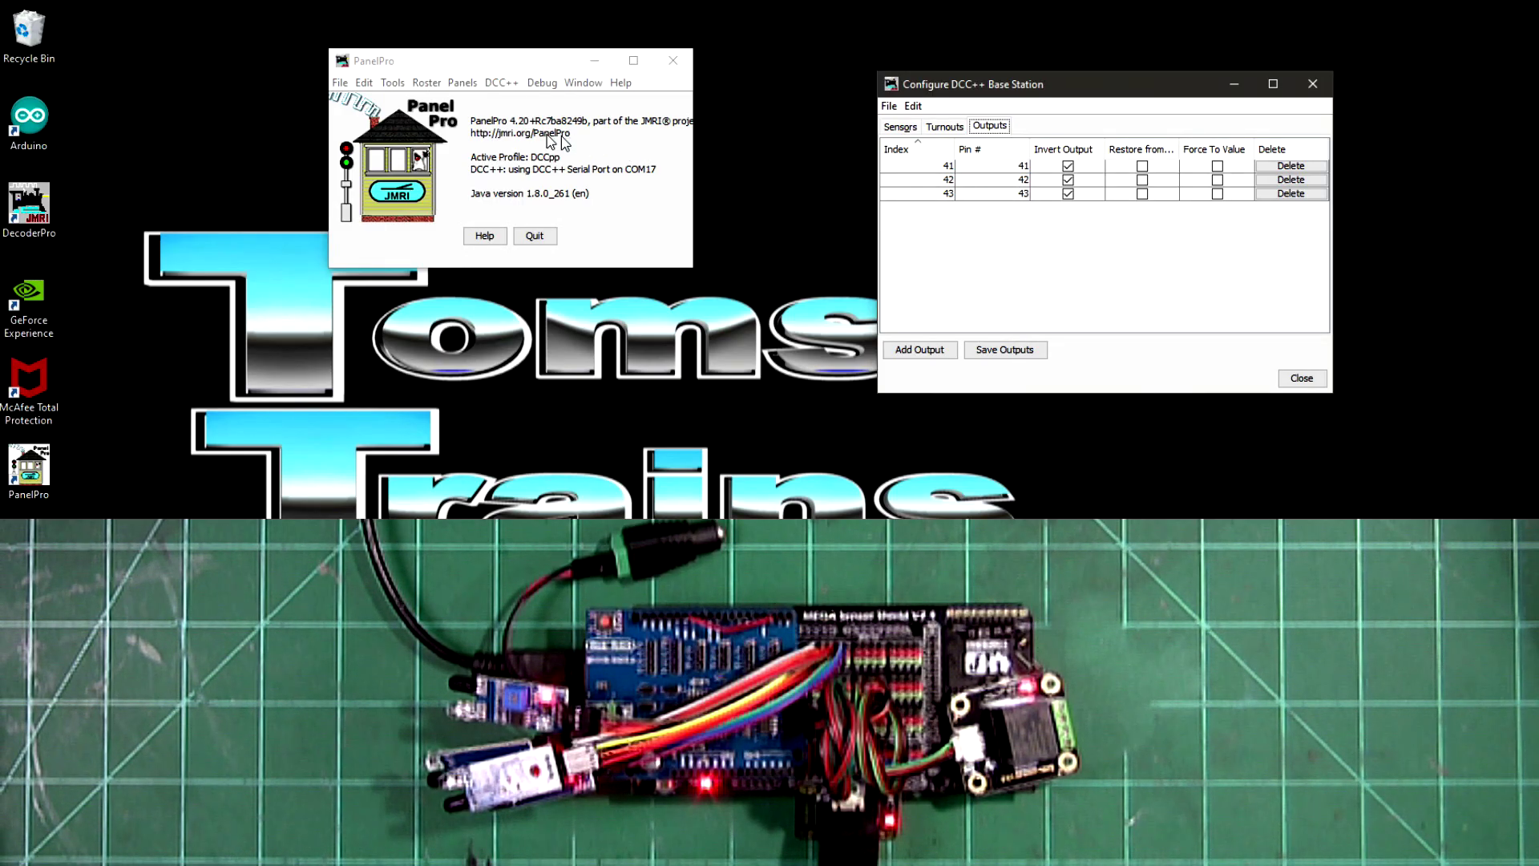
Open the Sensors table from PanelPro and move its window into view.
click(394, 84)
mouse_move(463, 125)
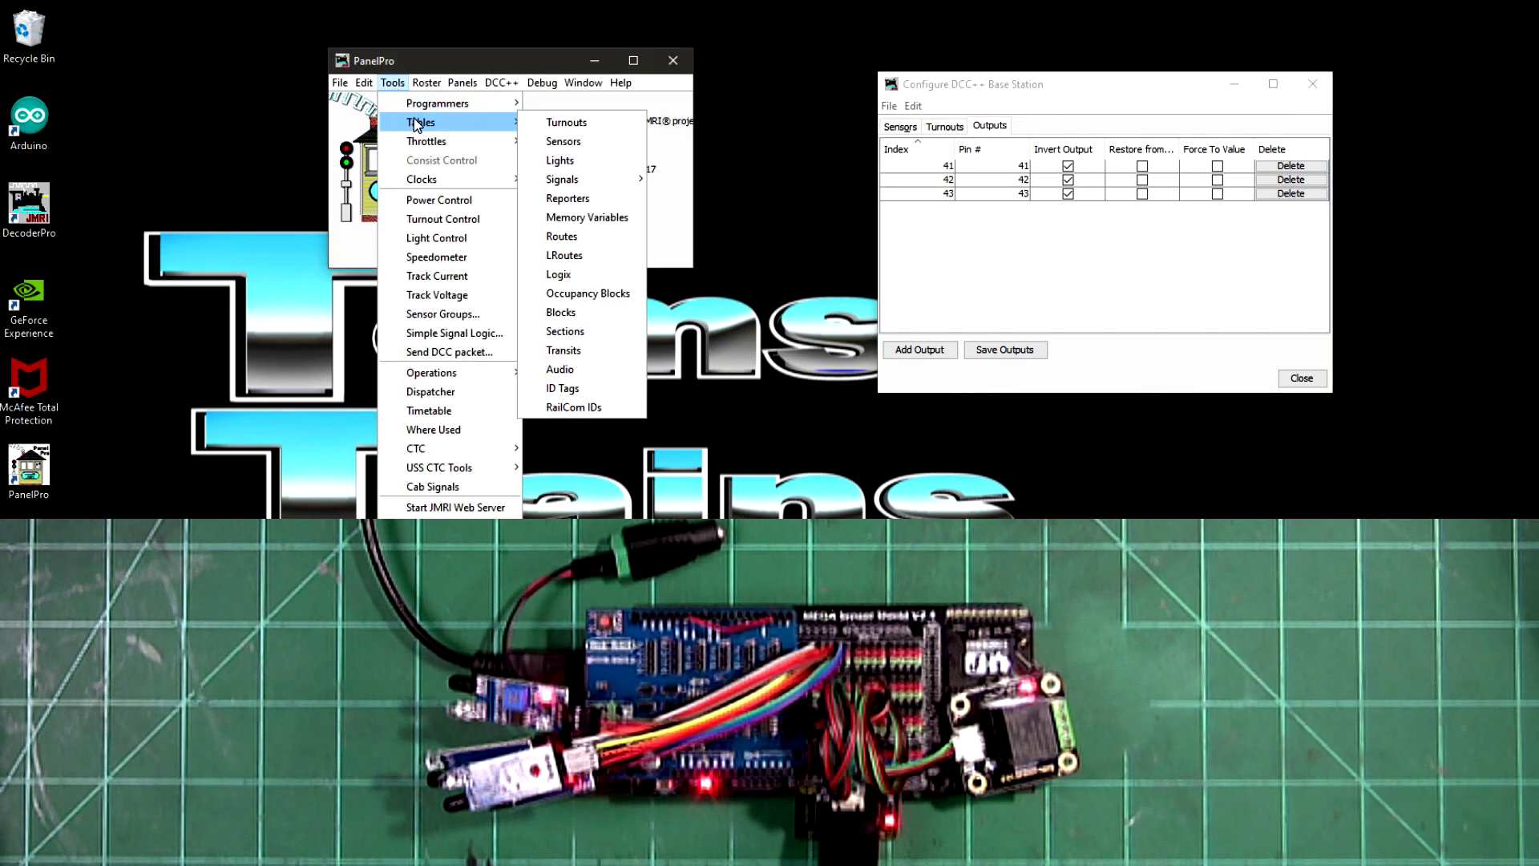
click(604, 147)
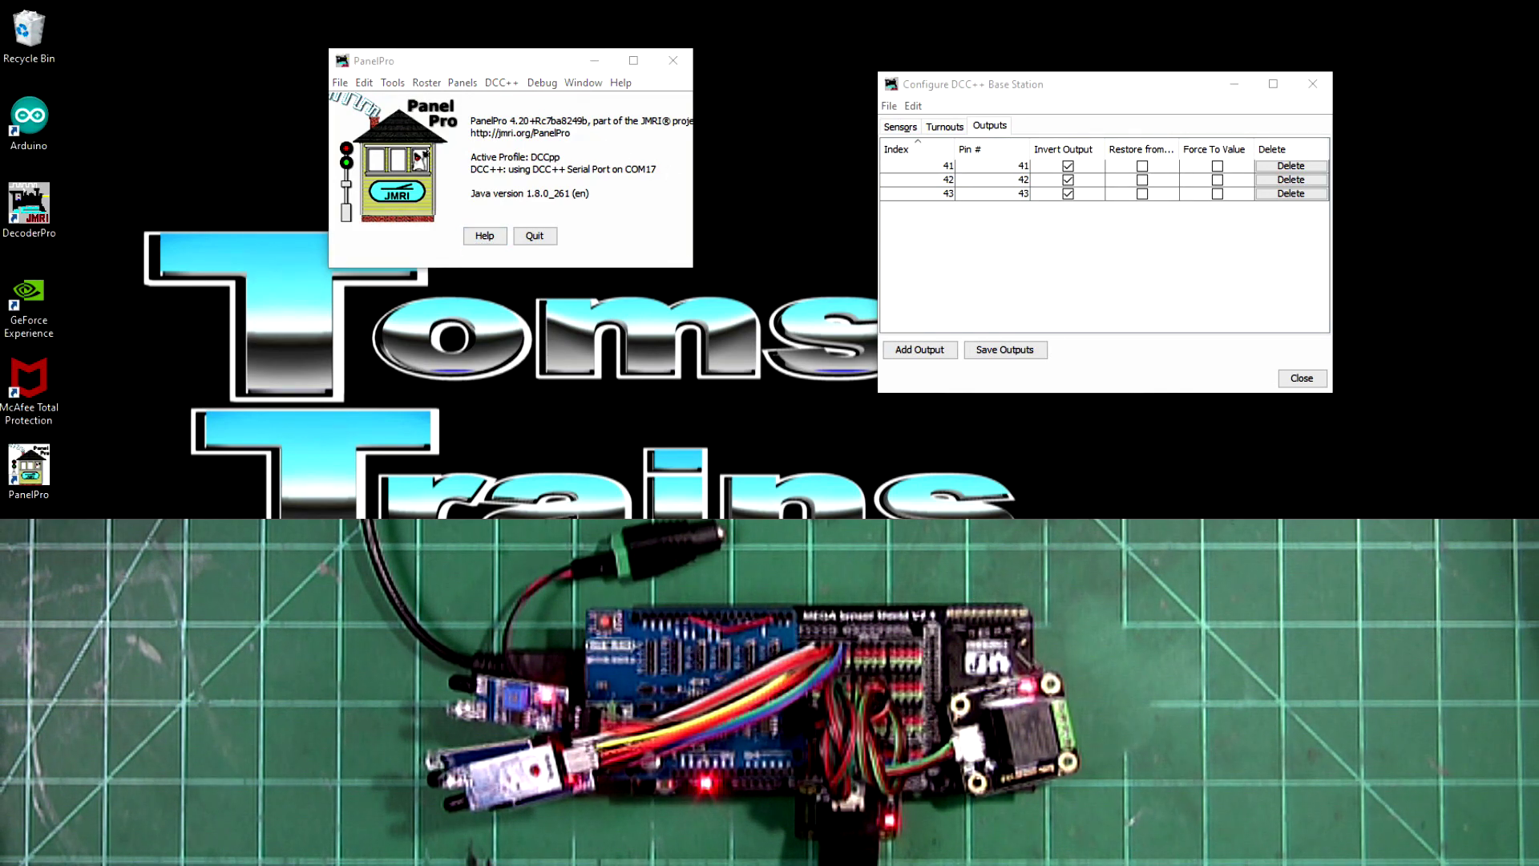
drag(517, 468, 515, 279)
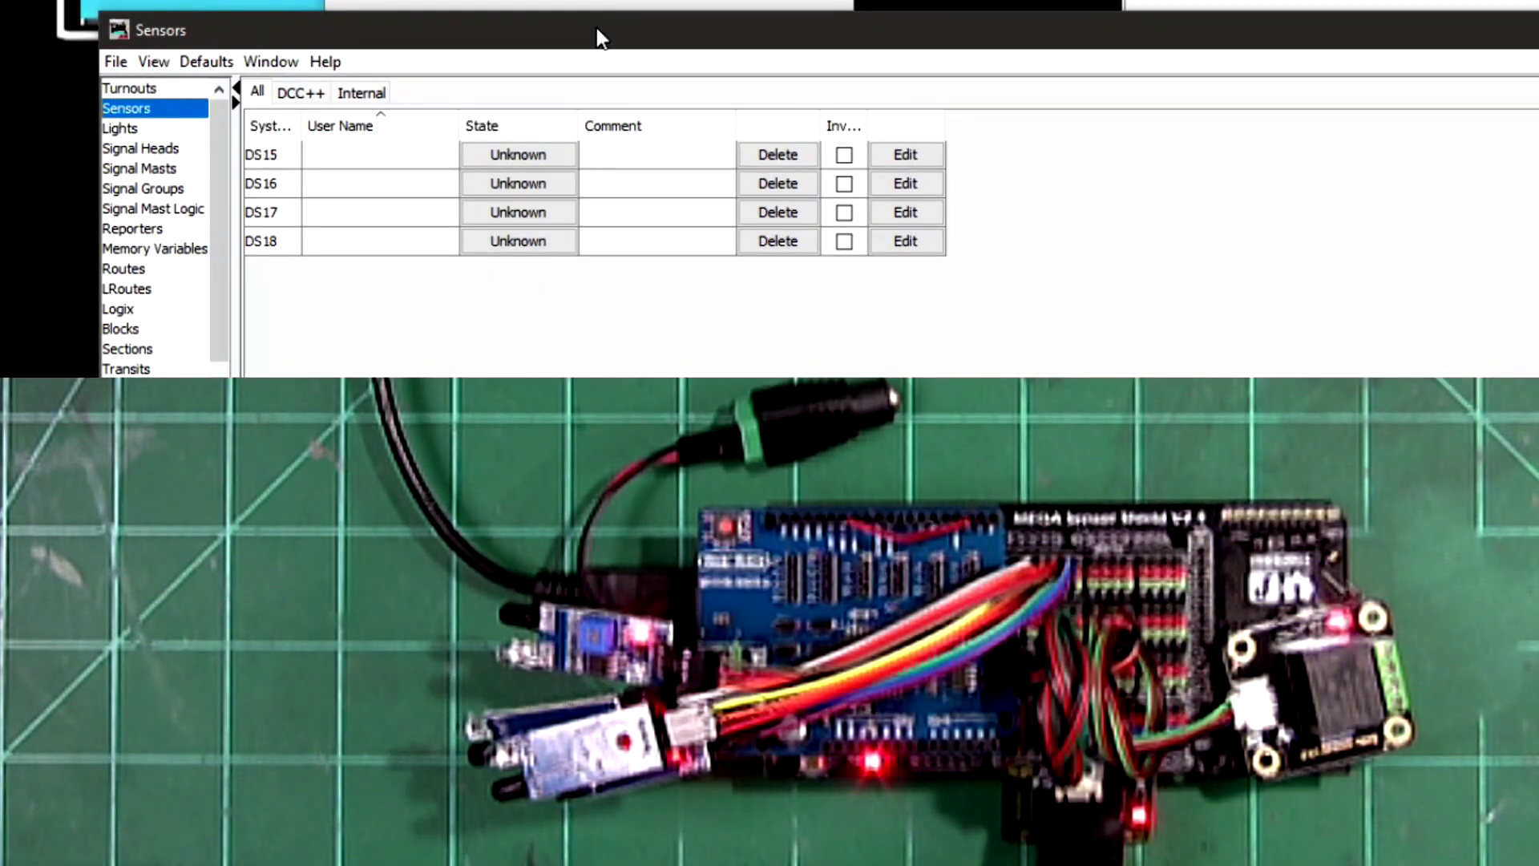
drag(596, 37, 600, 36)
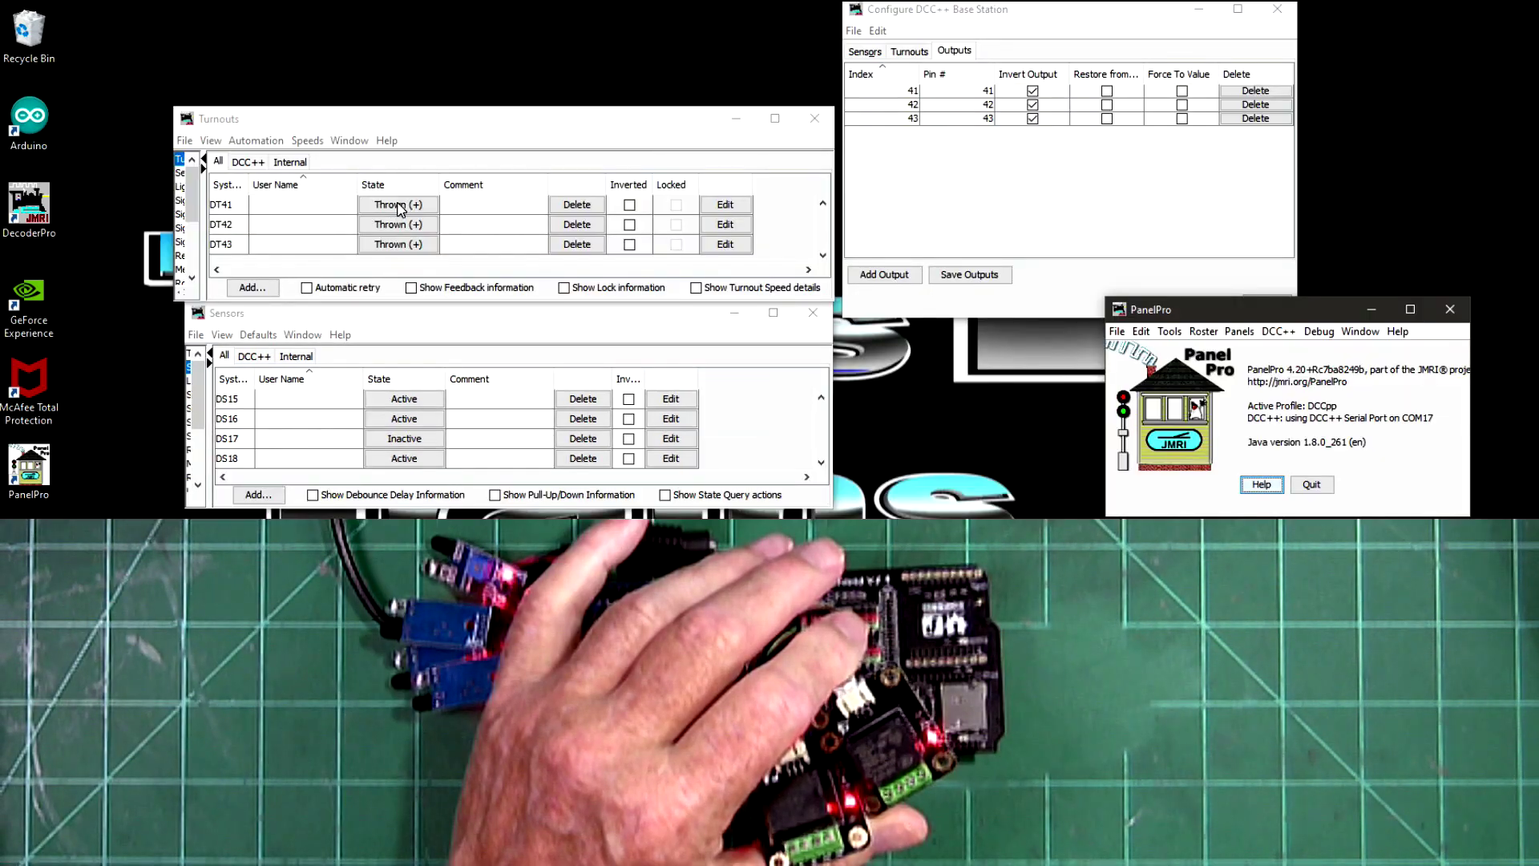
Test the relay outputs by switching turnouts DT41, DT42 and DT43 between closed and thrown.
click(398, 206)
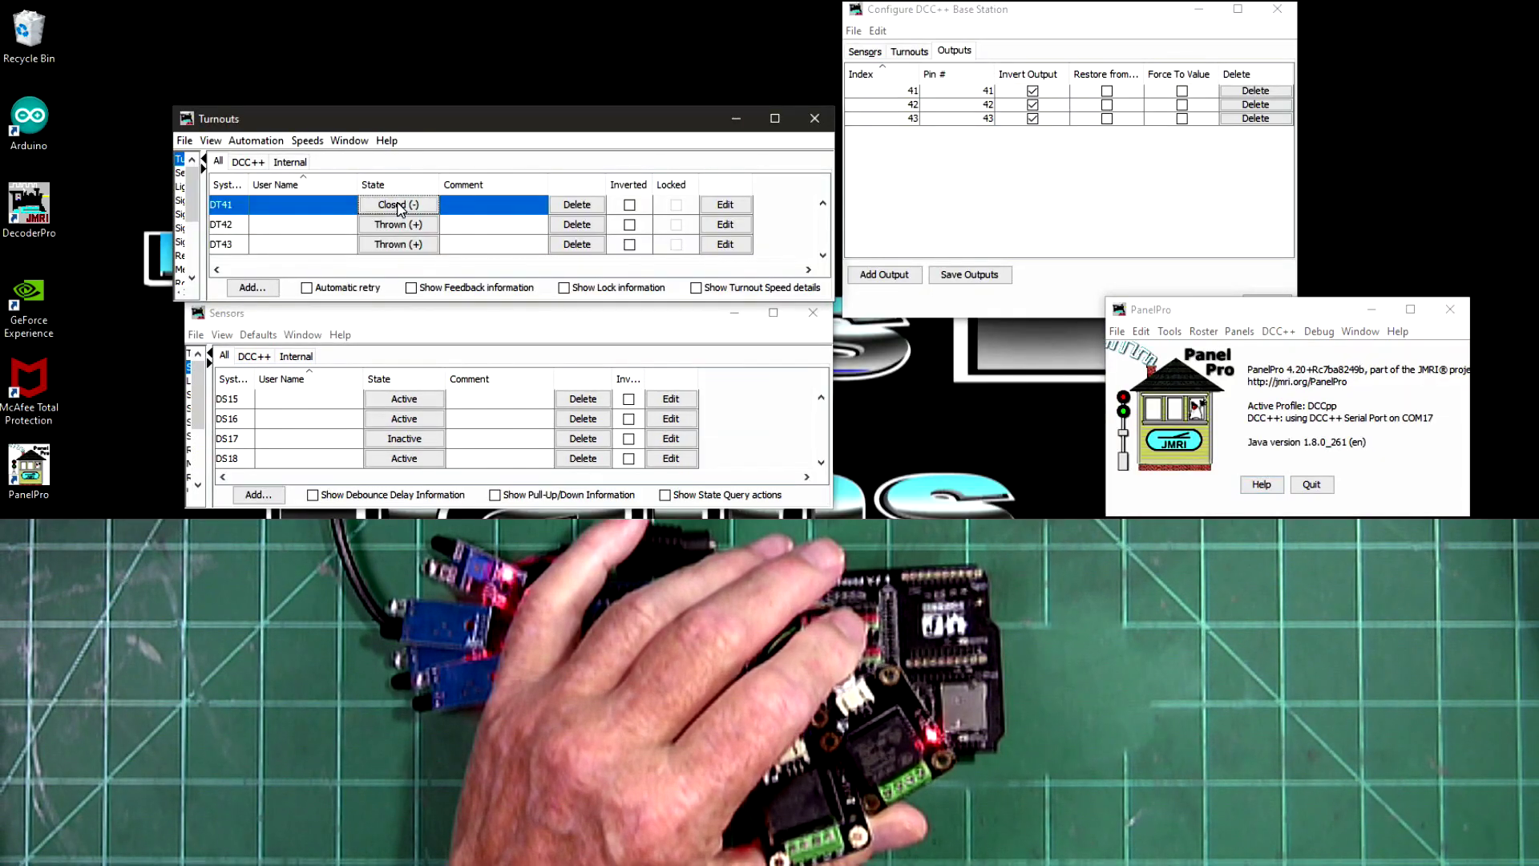
click(395, 247)
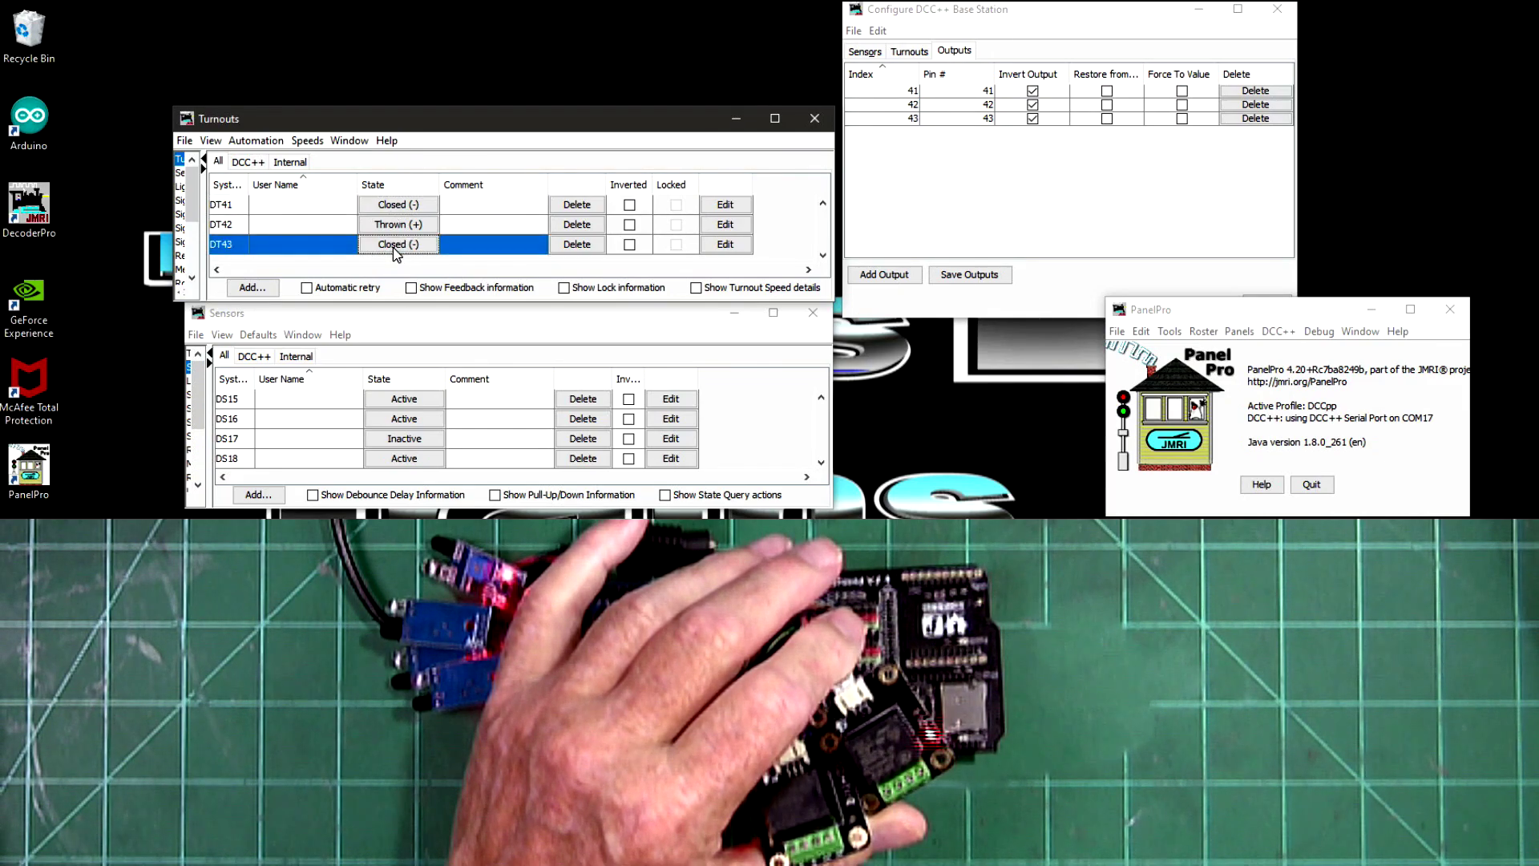
click(395, 247)
click(383, 206)
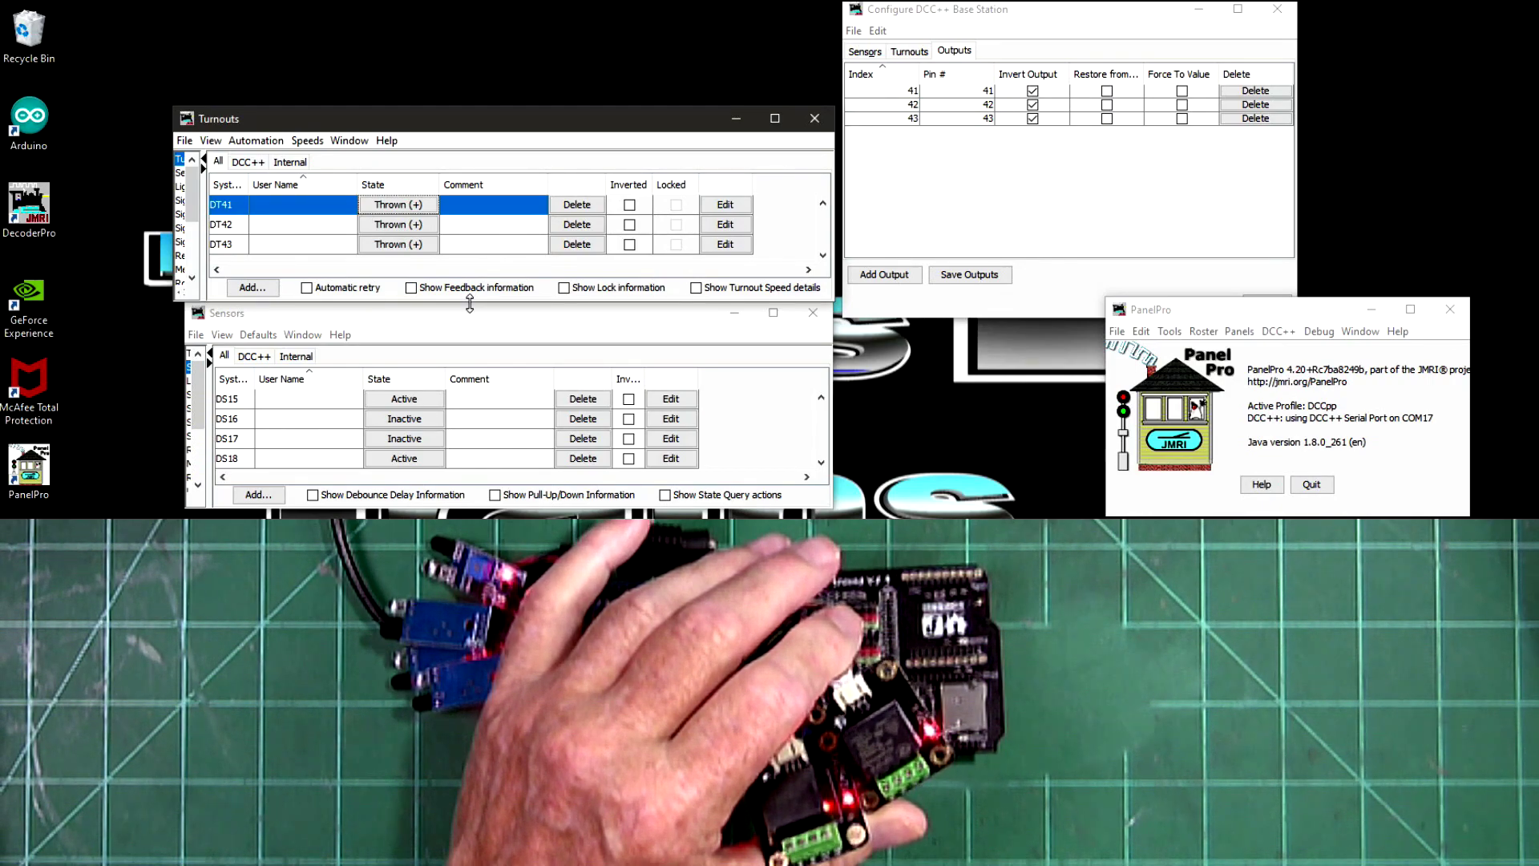
click(385, 231)
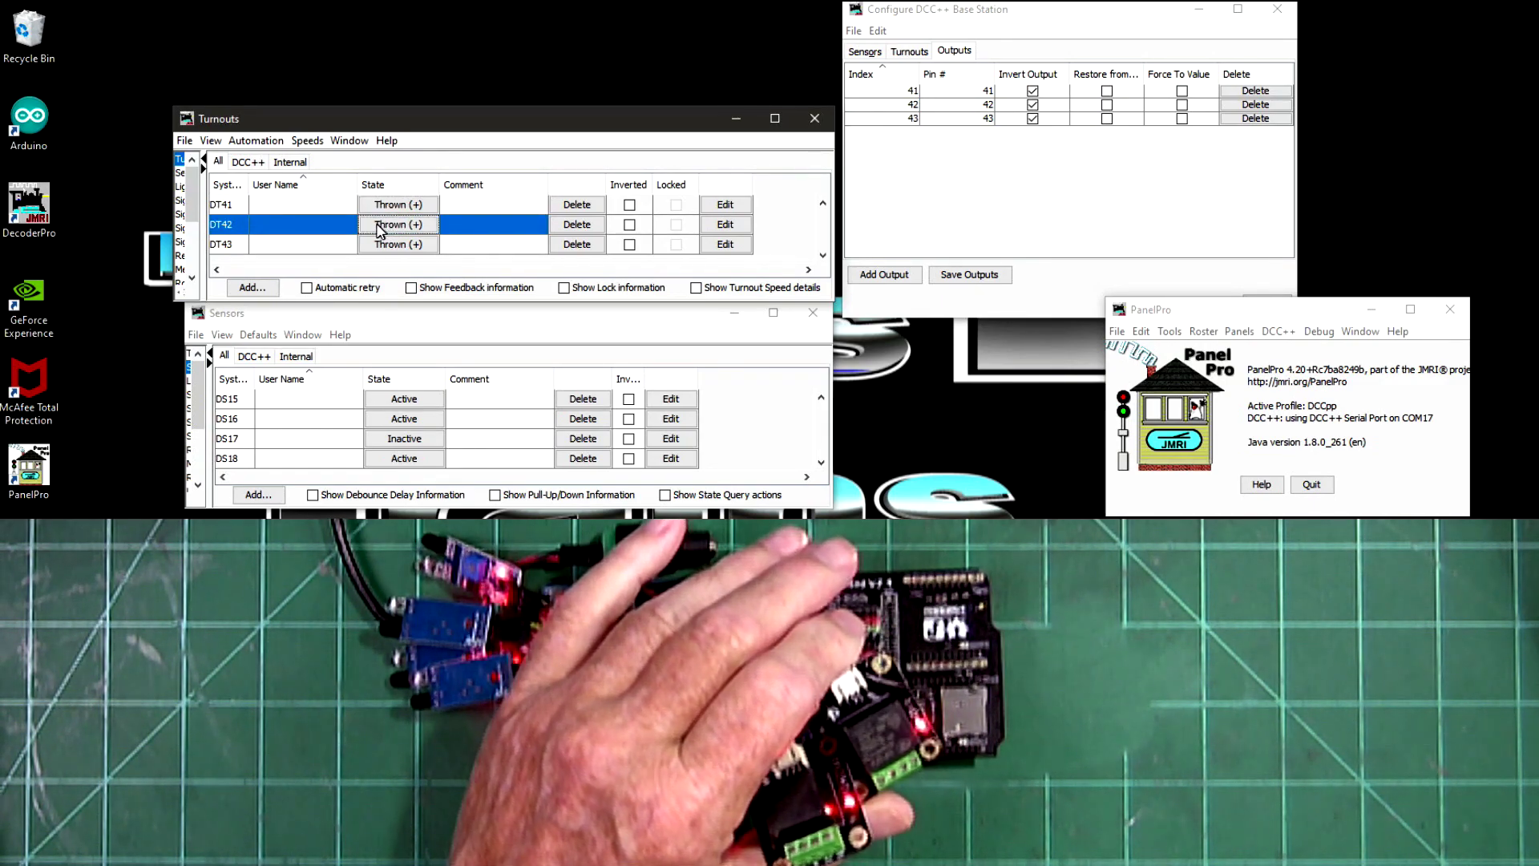
click(394, 207)
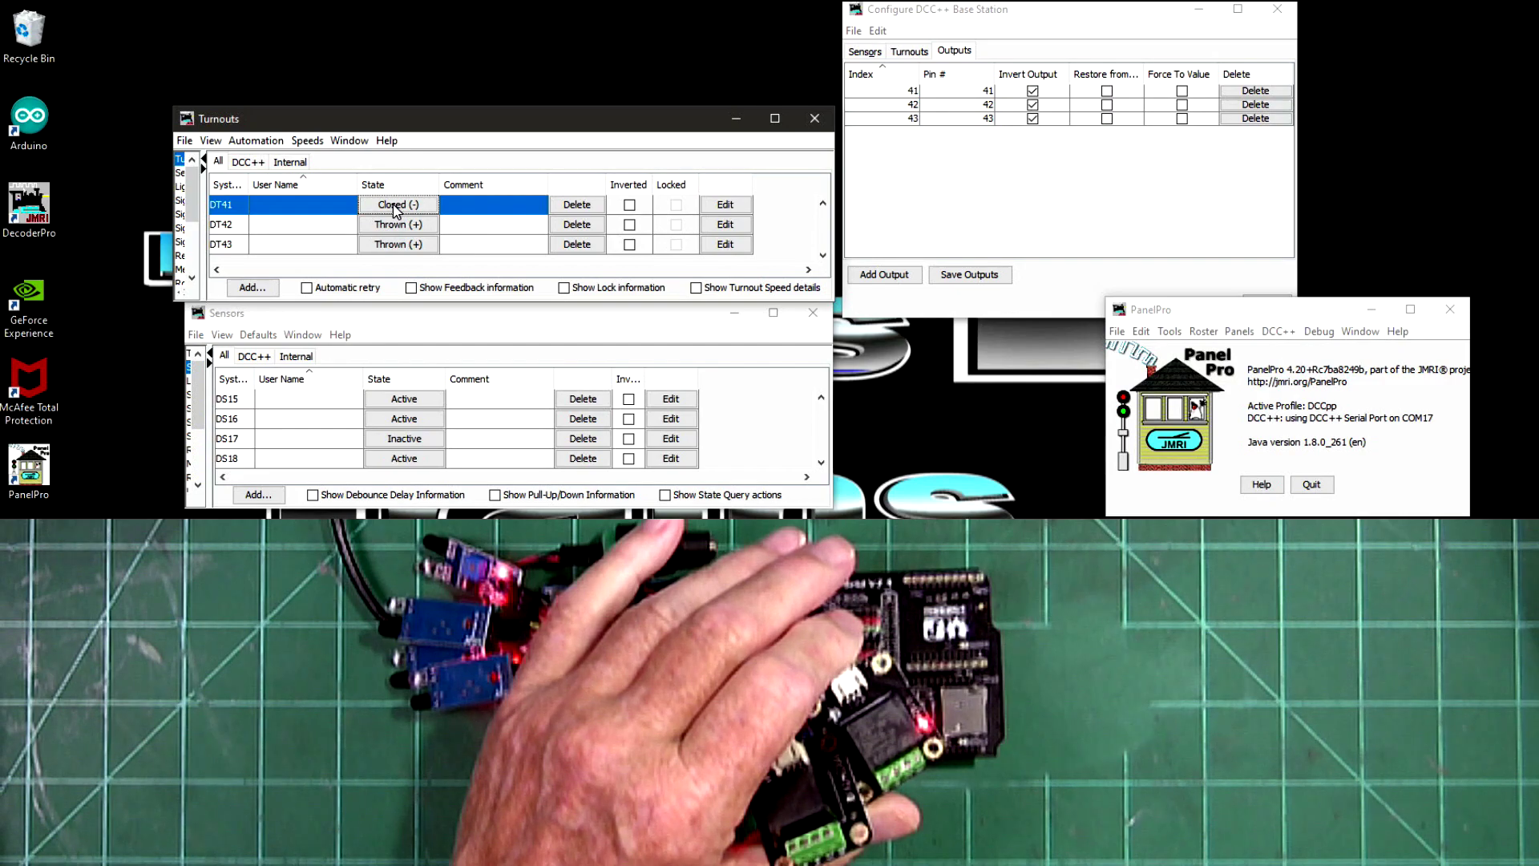
click(398, 245)
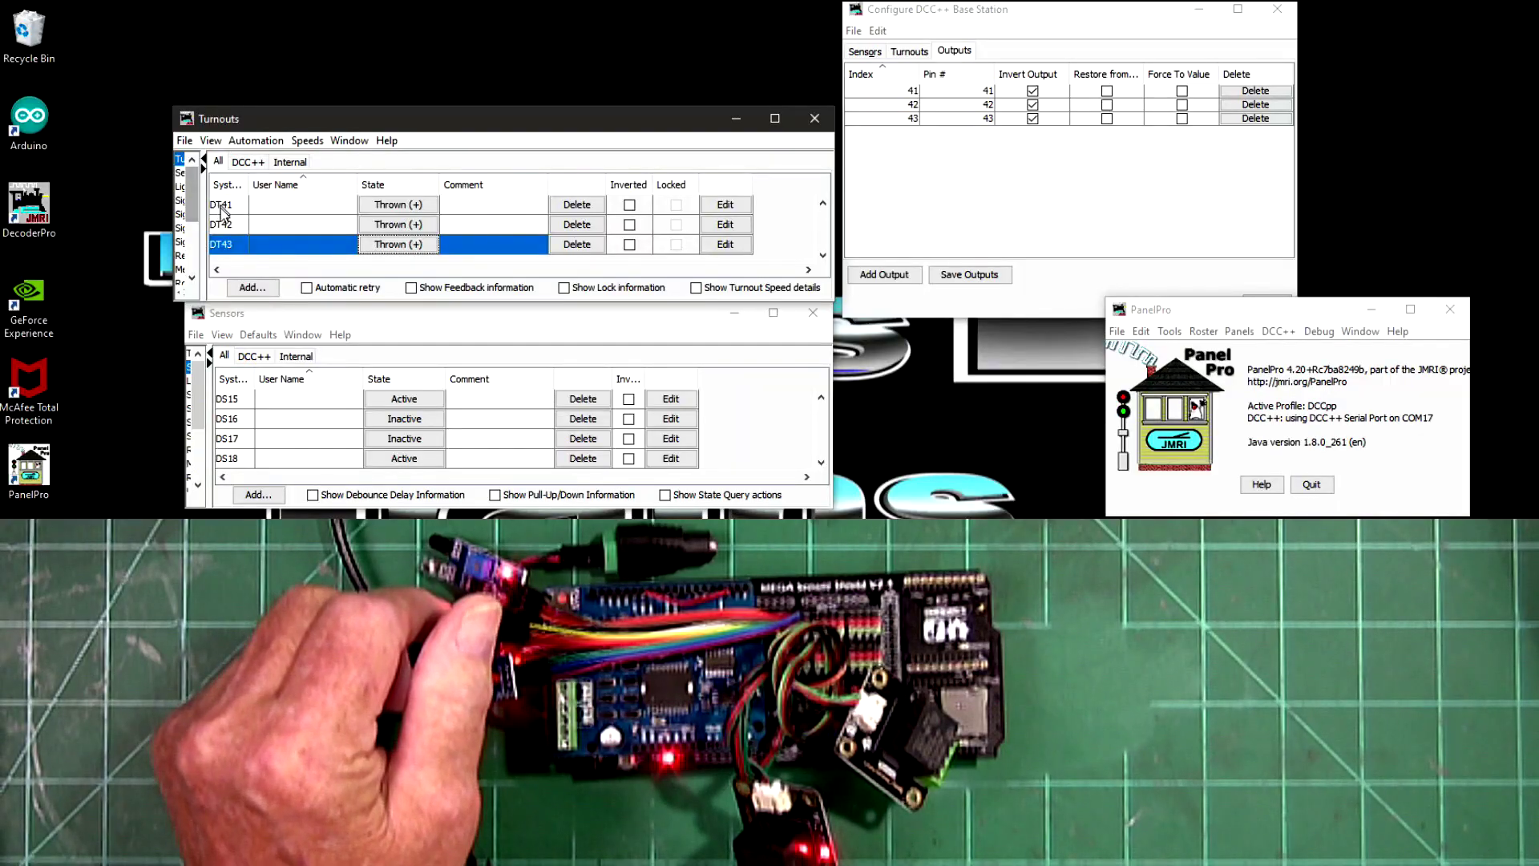
Set turnout DT41's feedback mode to ONESENSOR with DS15 as feedback sensor 1, and accept the changes.
click(725, 206)
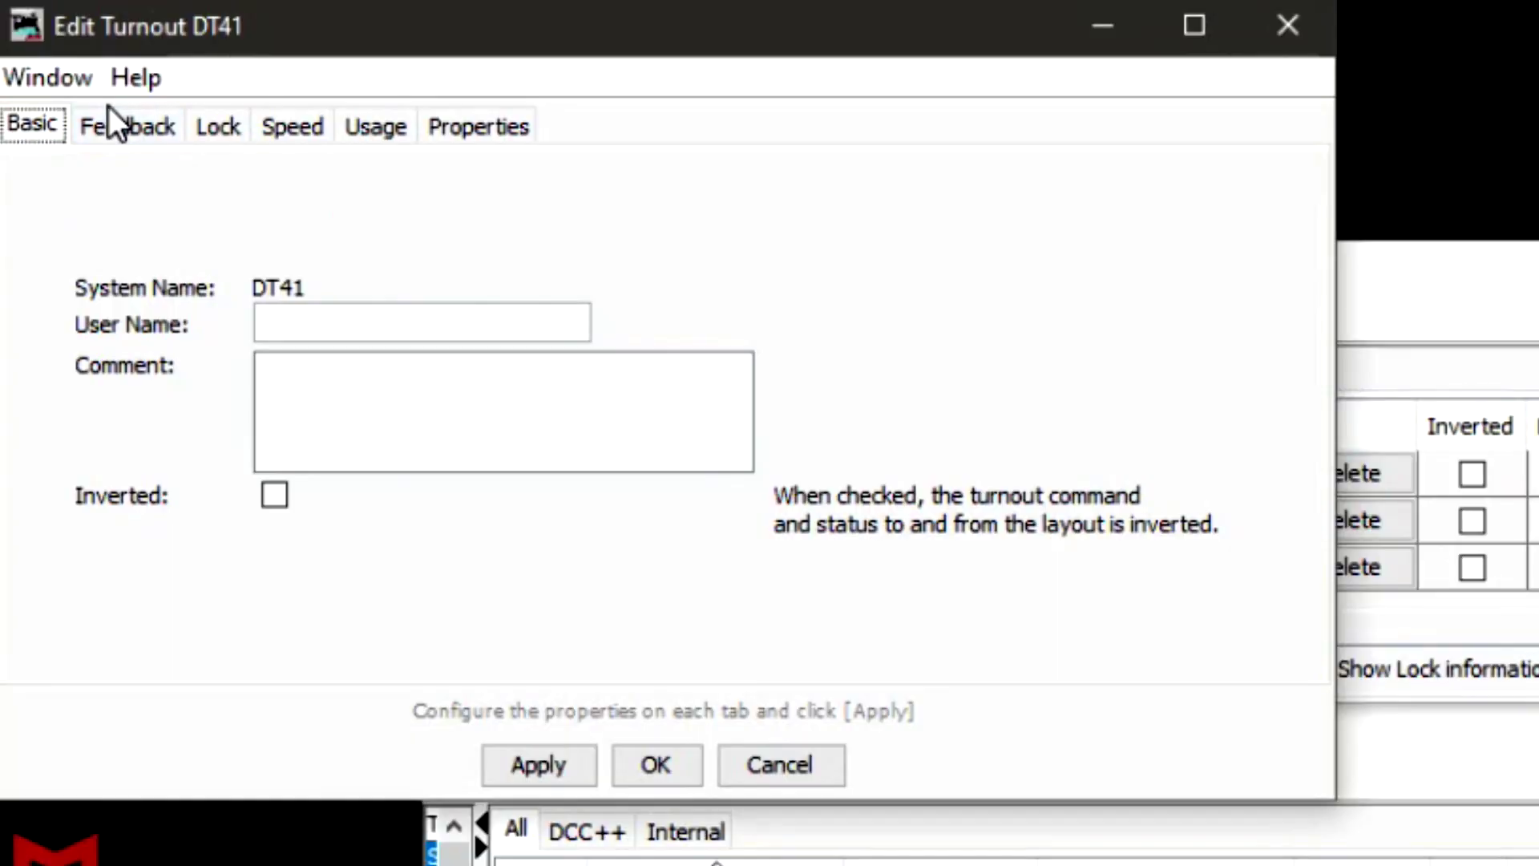
click(120, 125)
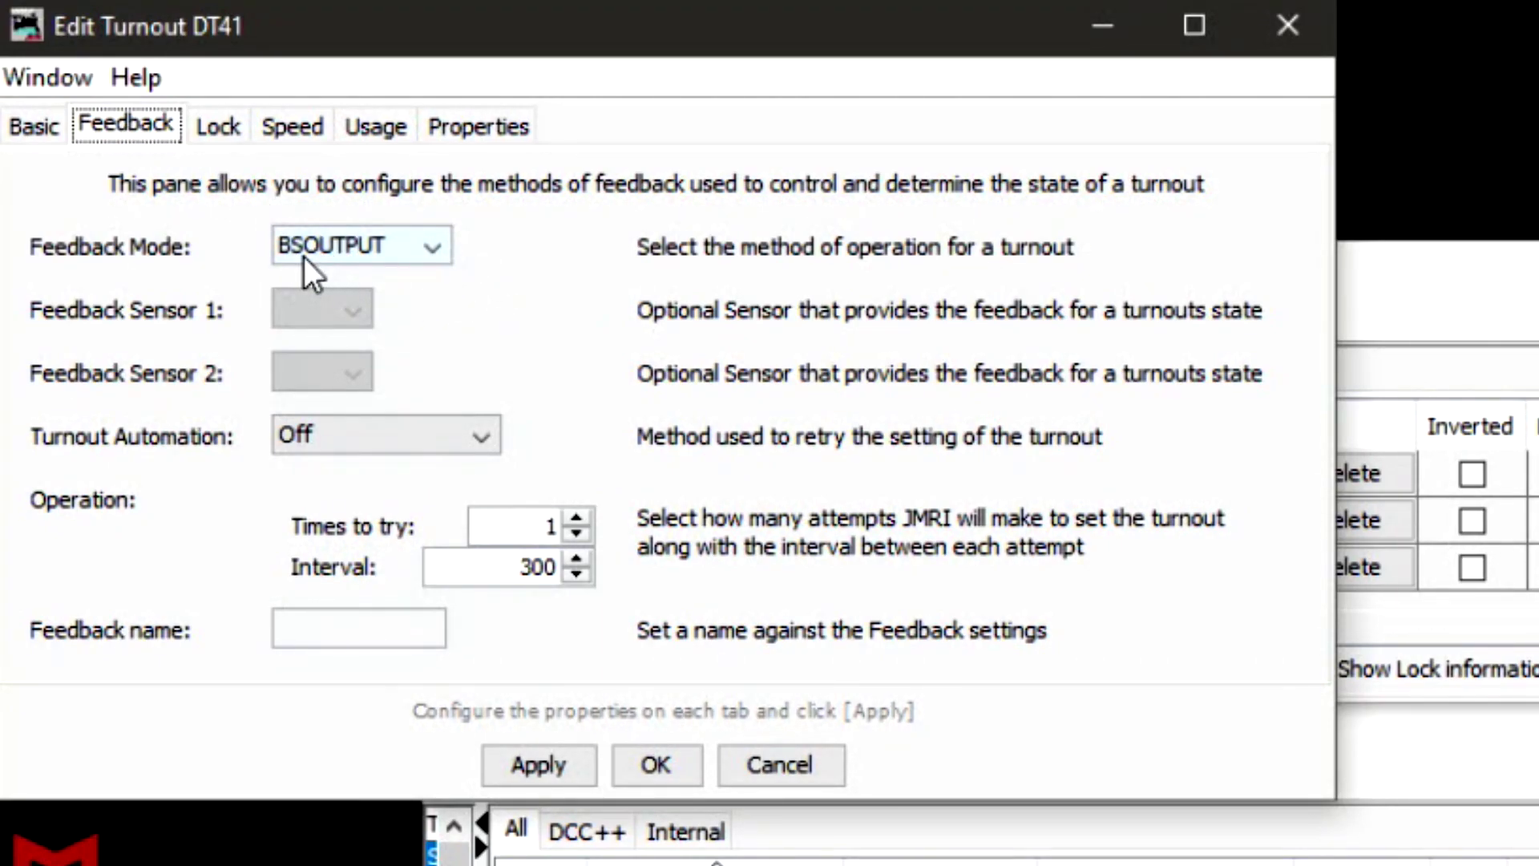
click(428, 241)
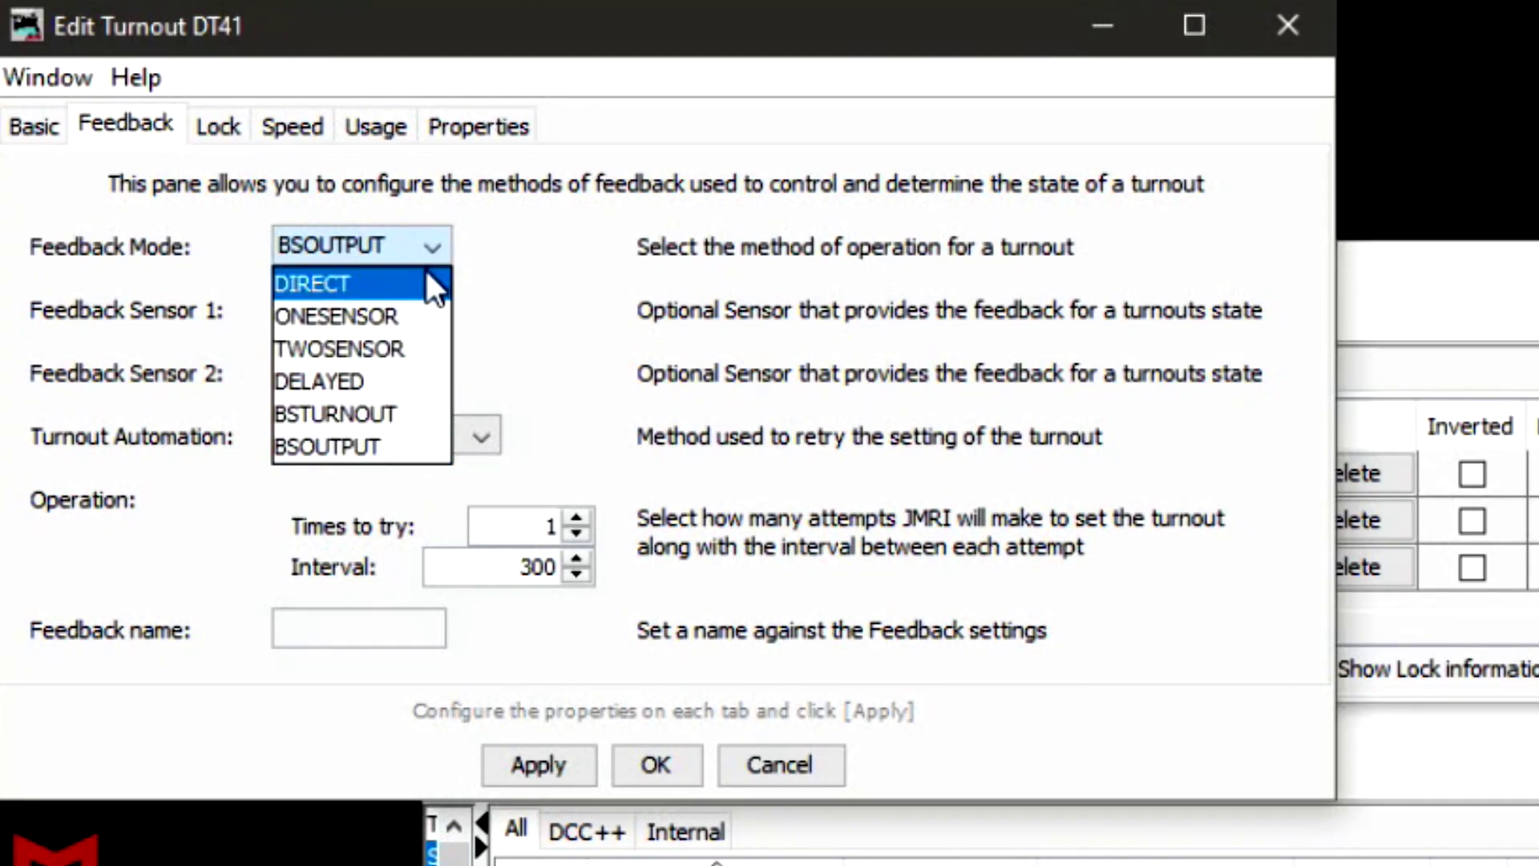
click(415, 317)
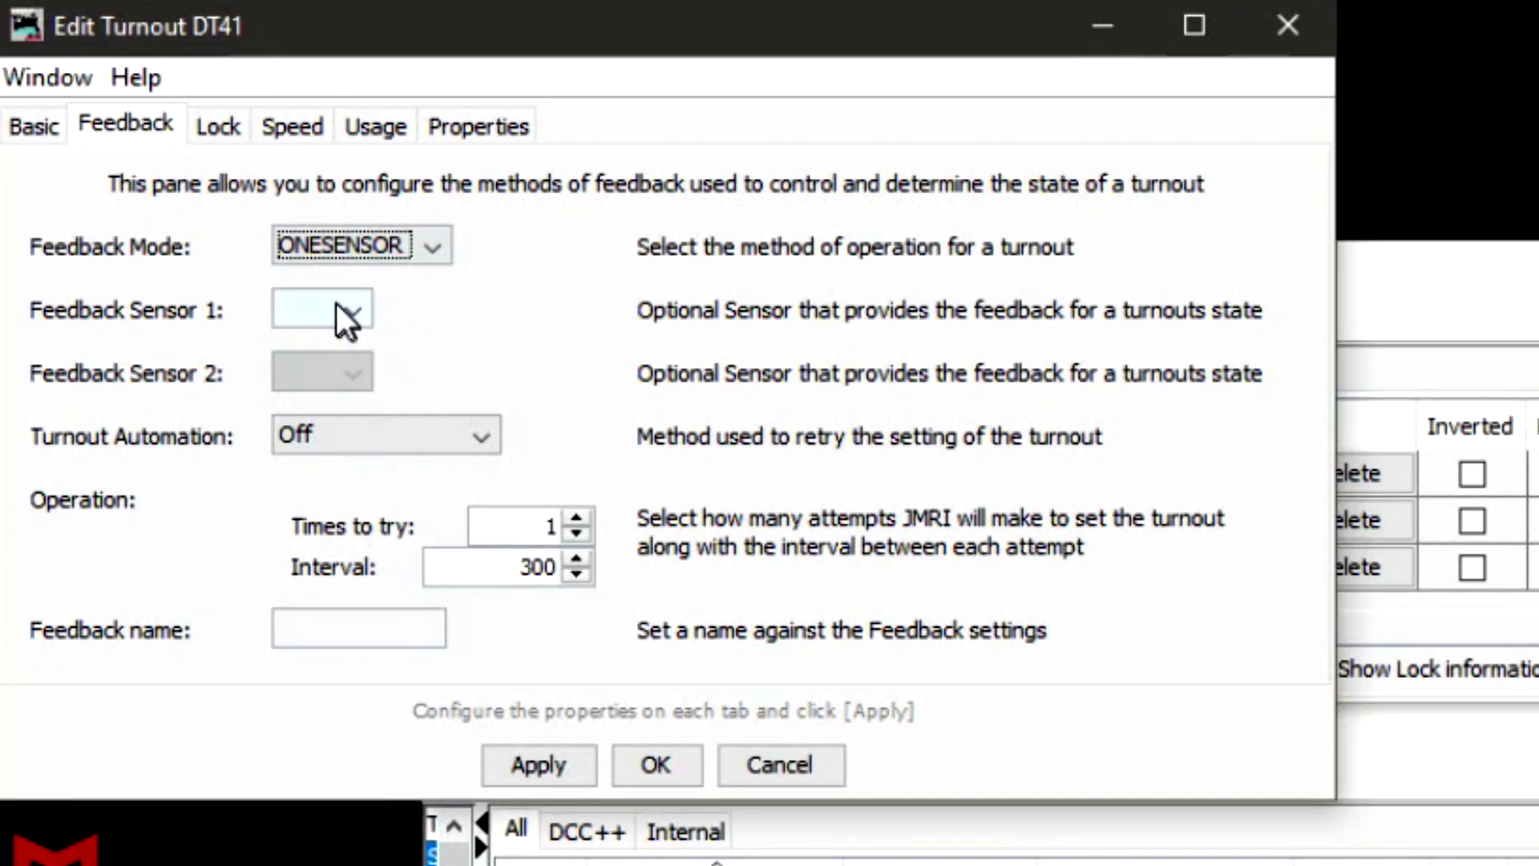
click(361, 308)
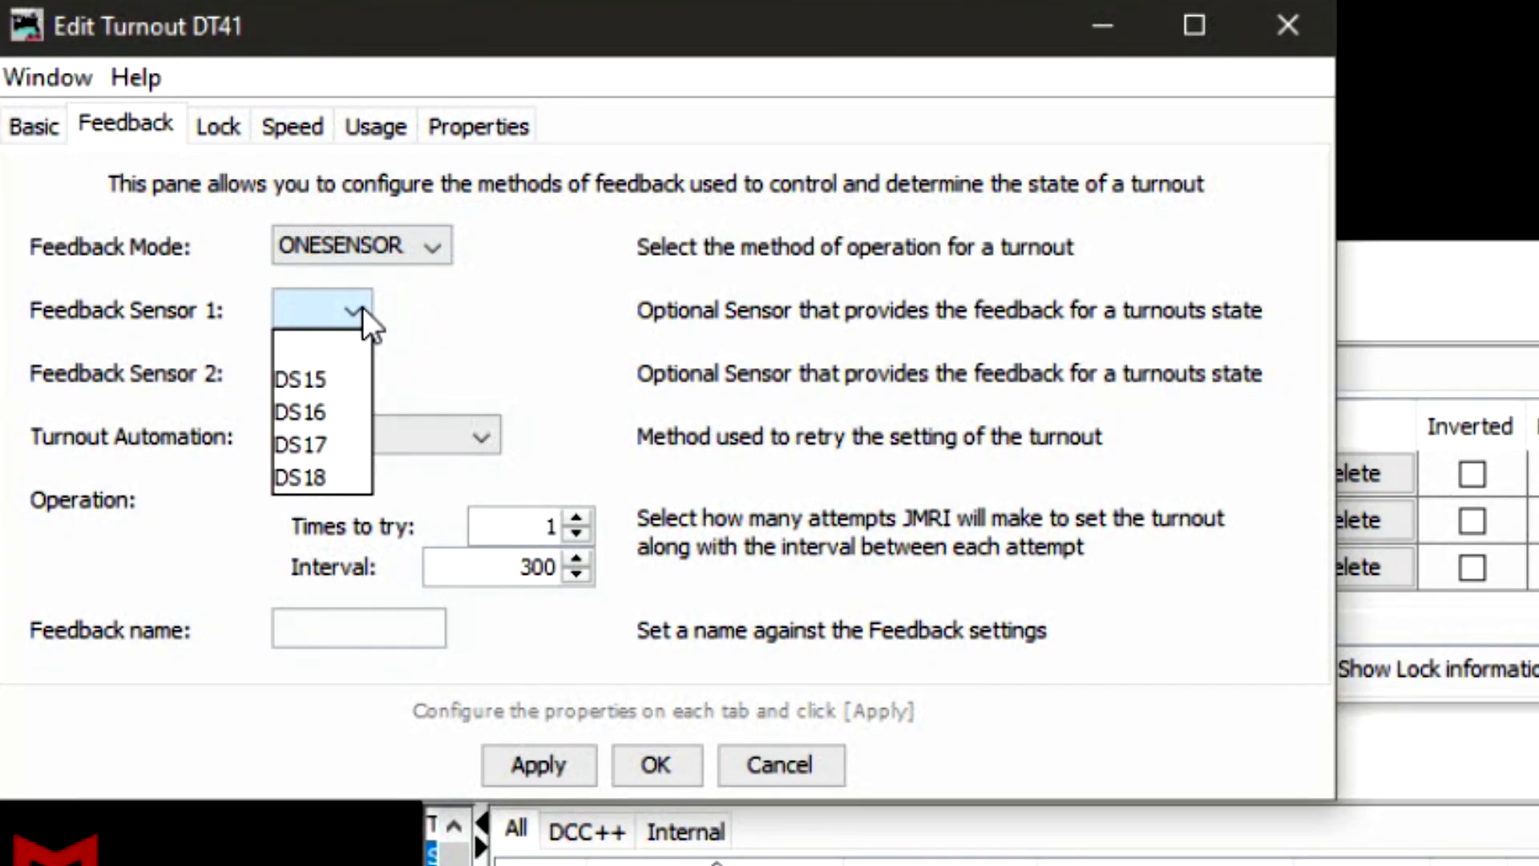
click(353, 386)
click(659, 768)
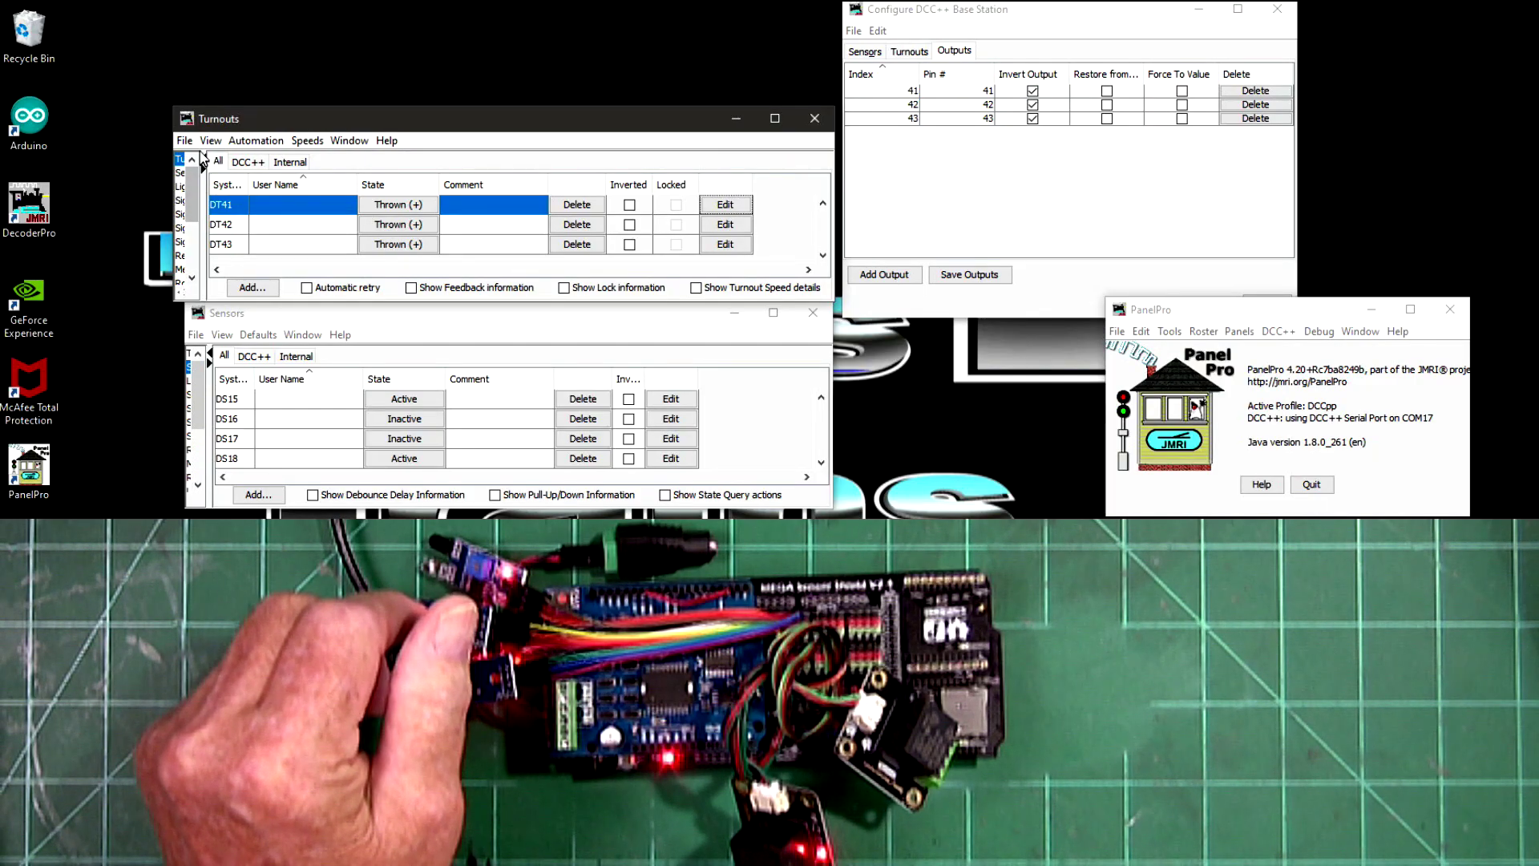
Store the configuration to the existing SensorTest.xml file in the DCCpp.jmri folder.
click(185, 142)
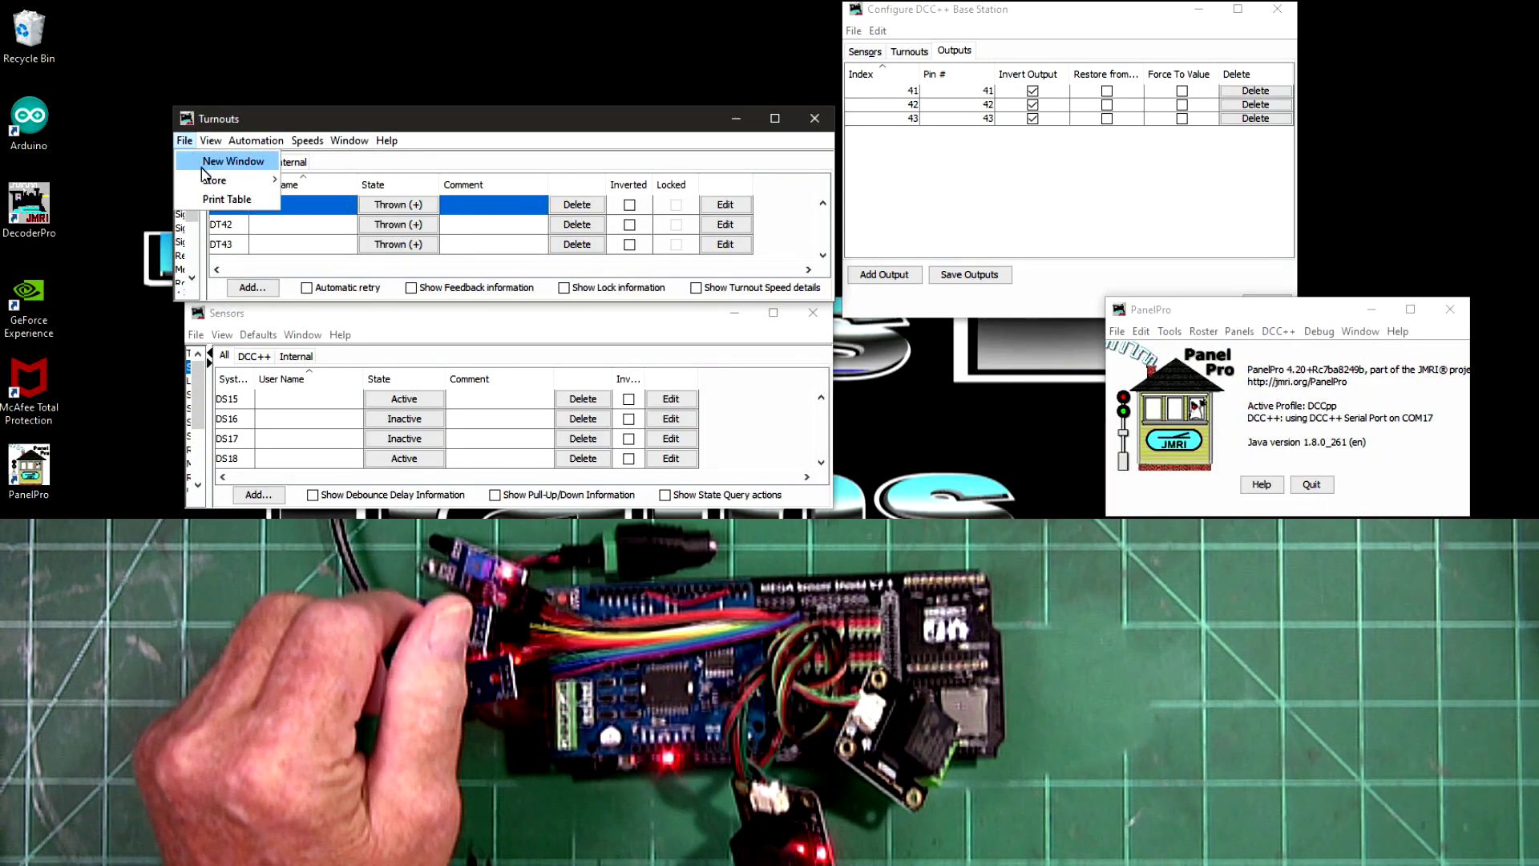
mouse_move(213, 185)
click(323, 182)
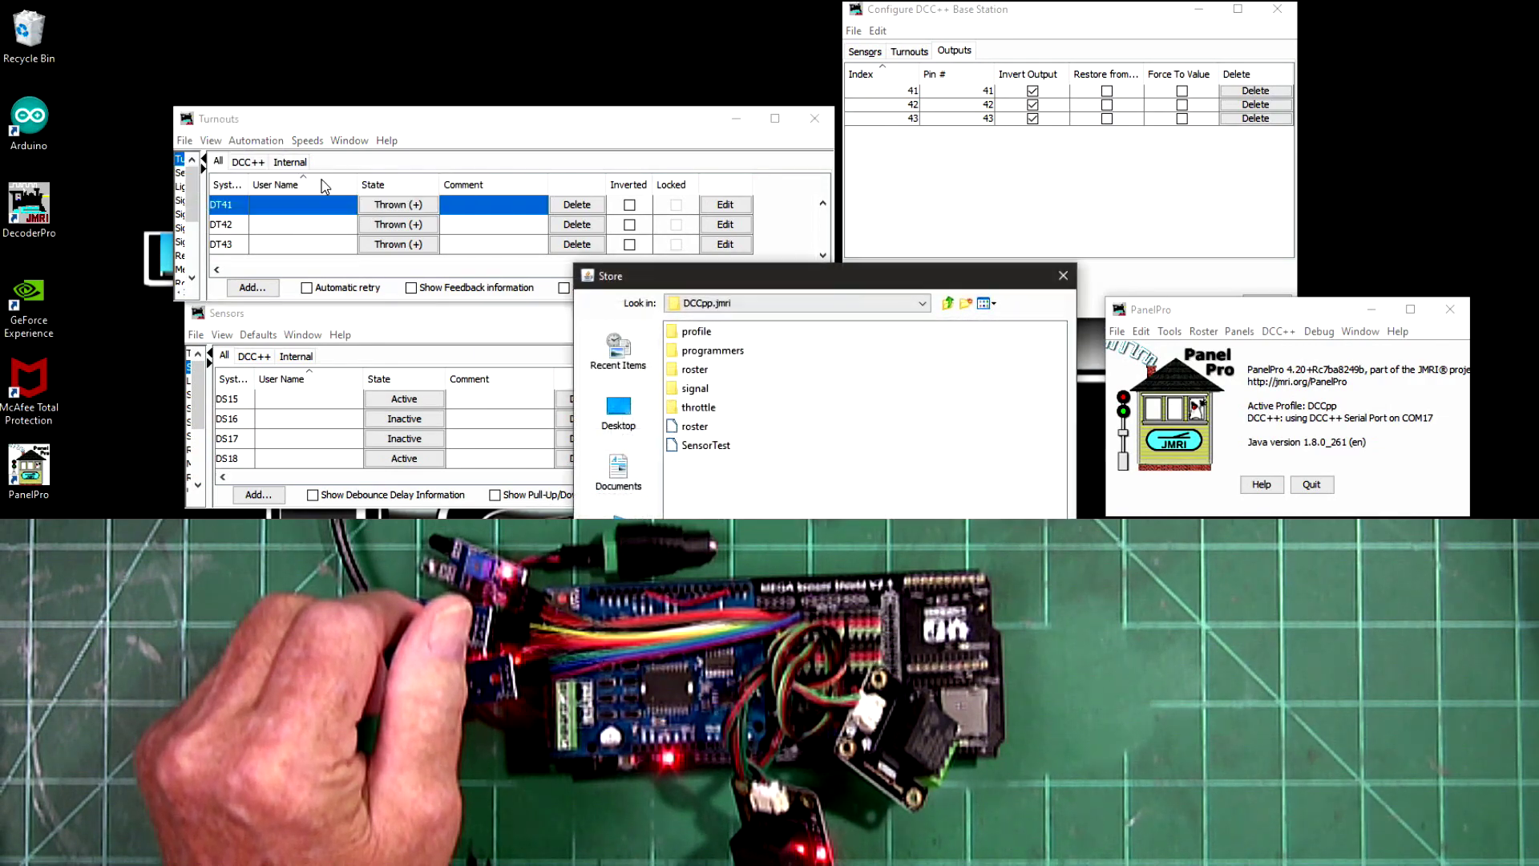
click(722, 446)
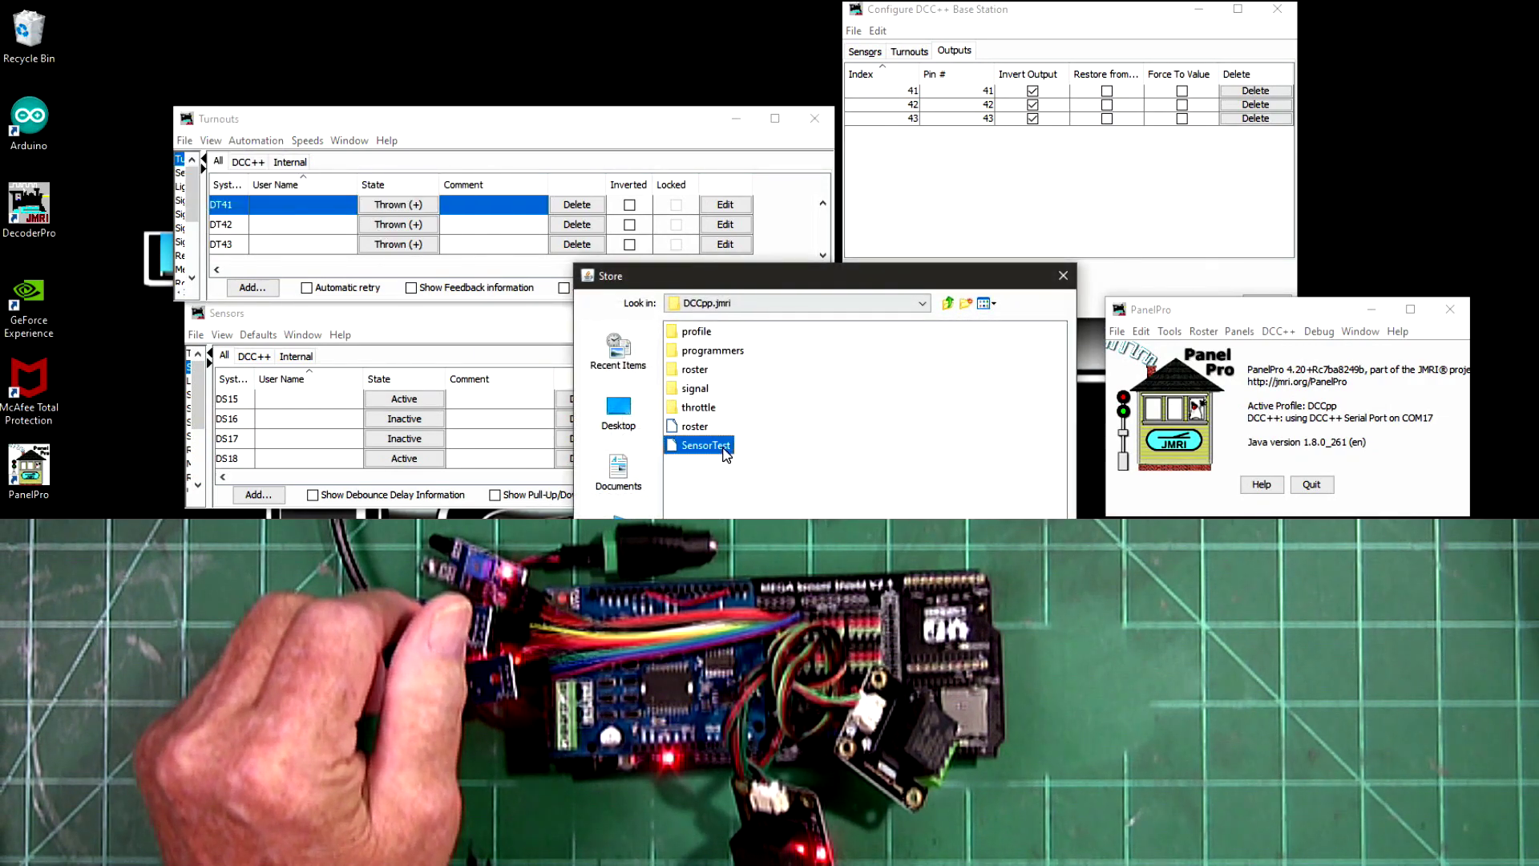
drag(790, 278, 646, 123)
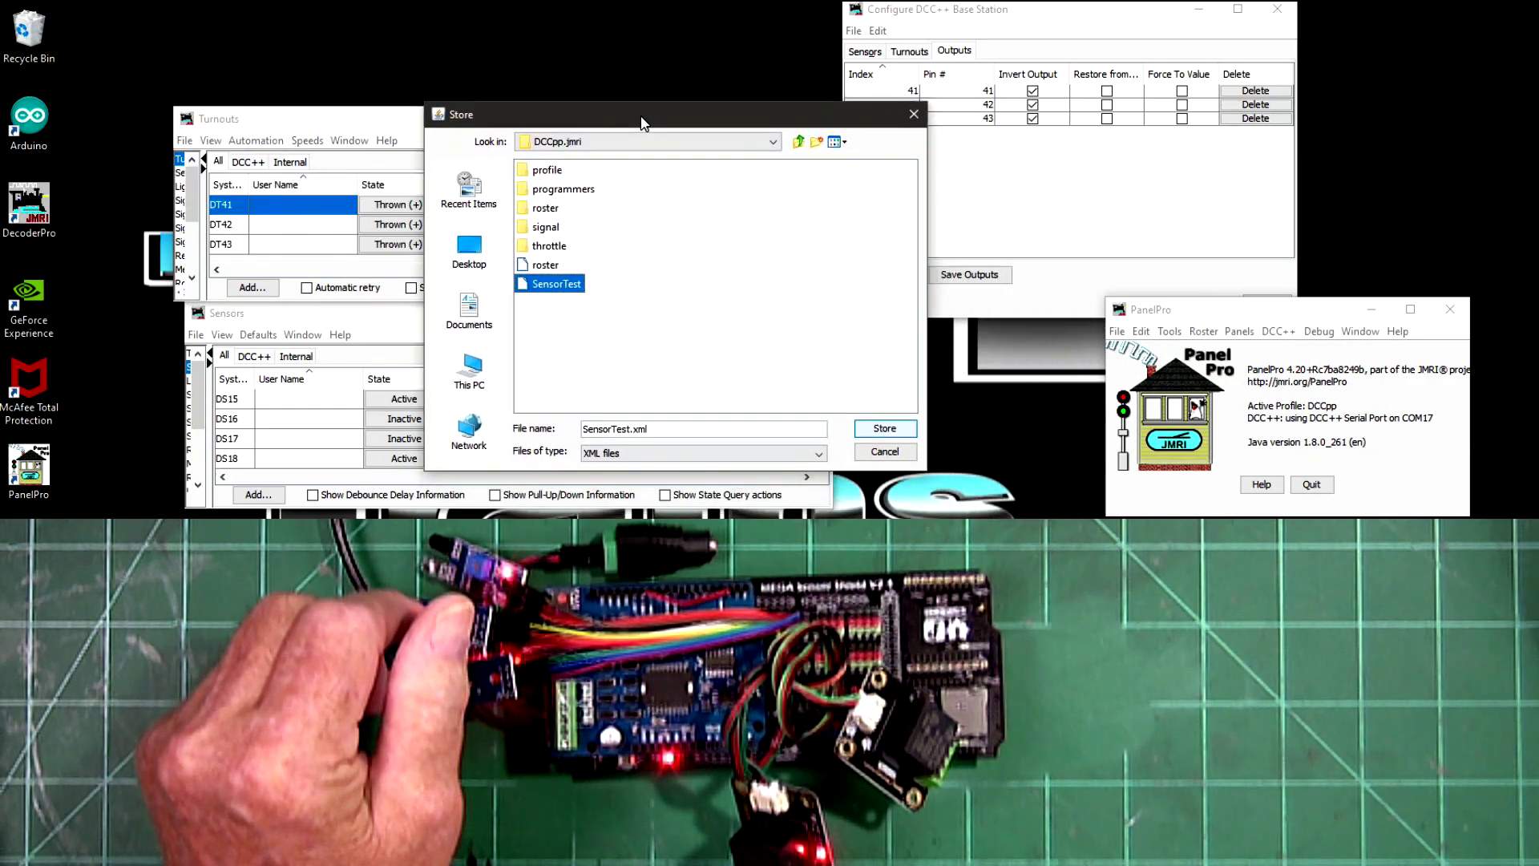
click(898, 434)
click(775, 484)
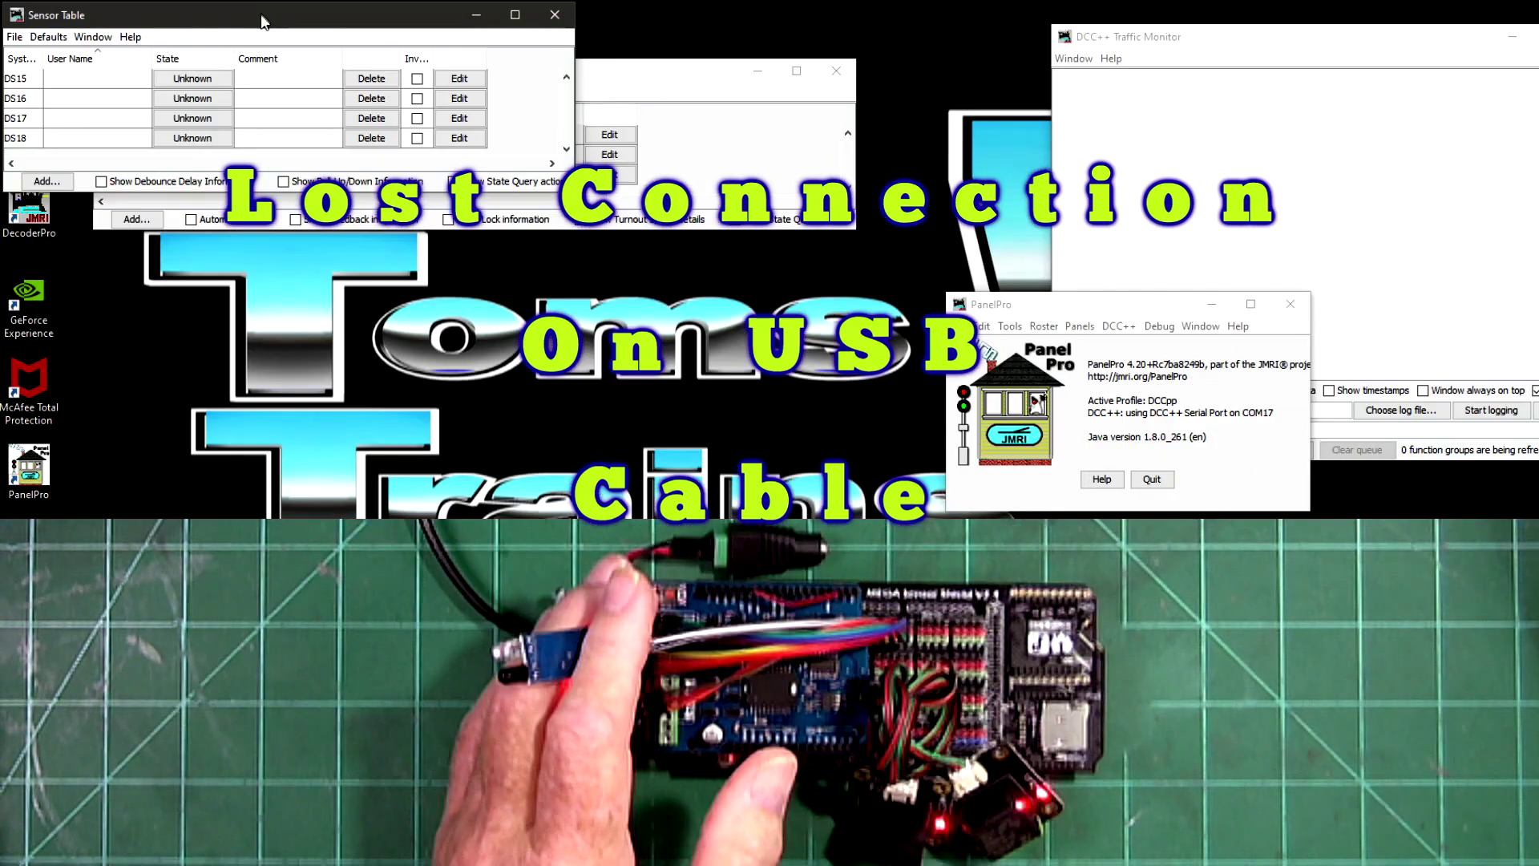
Arrange the sensor table, turnout table and DCC++ Traffic Monitor windows so all three can be watched together.
drag(262, 21, 421, 303)
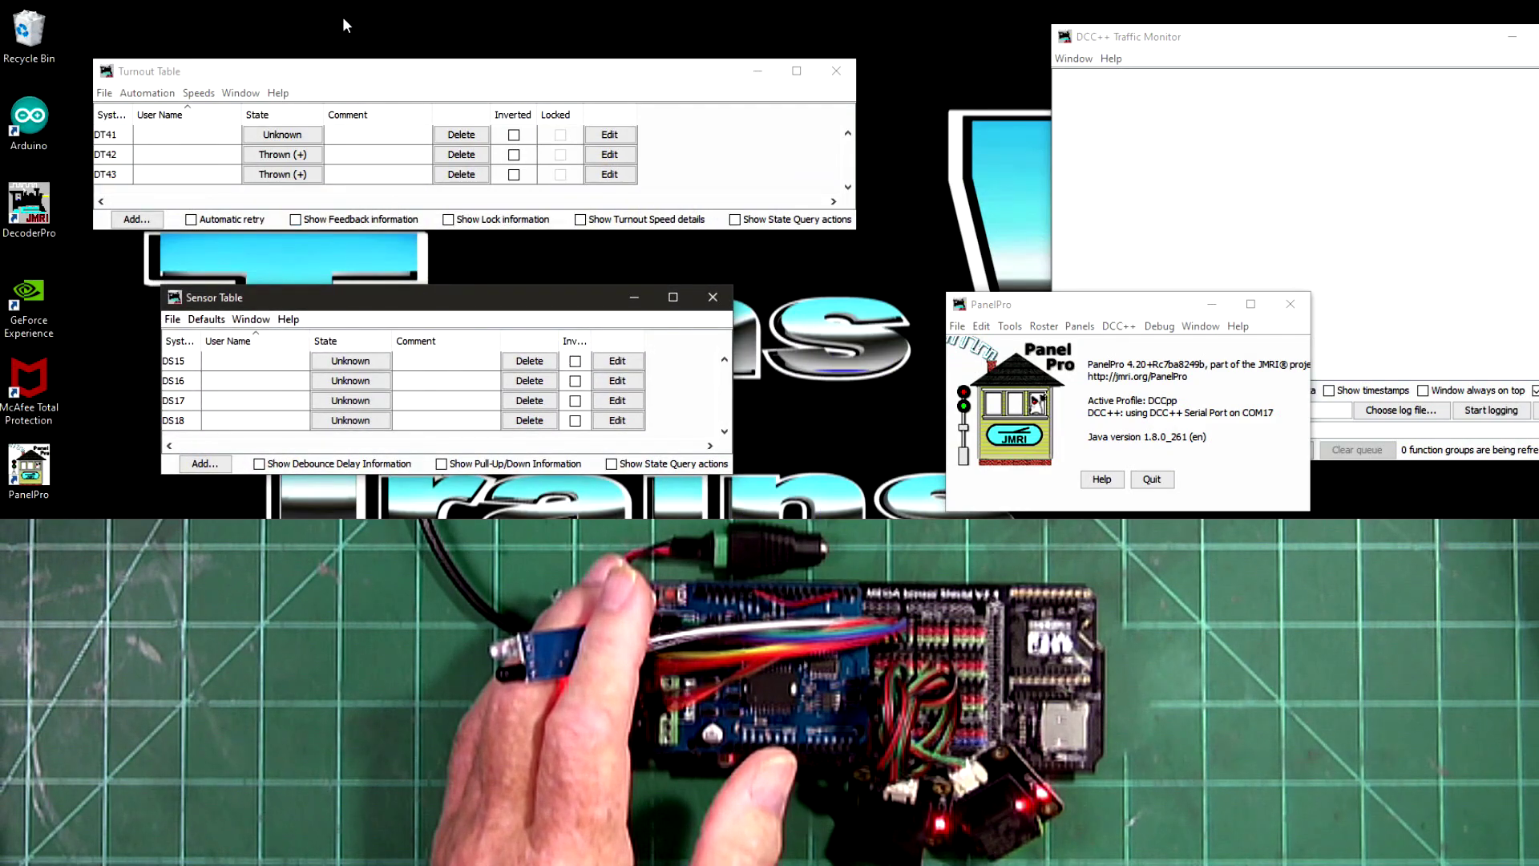
drag(337, 77, 387, 128)
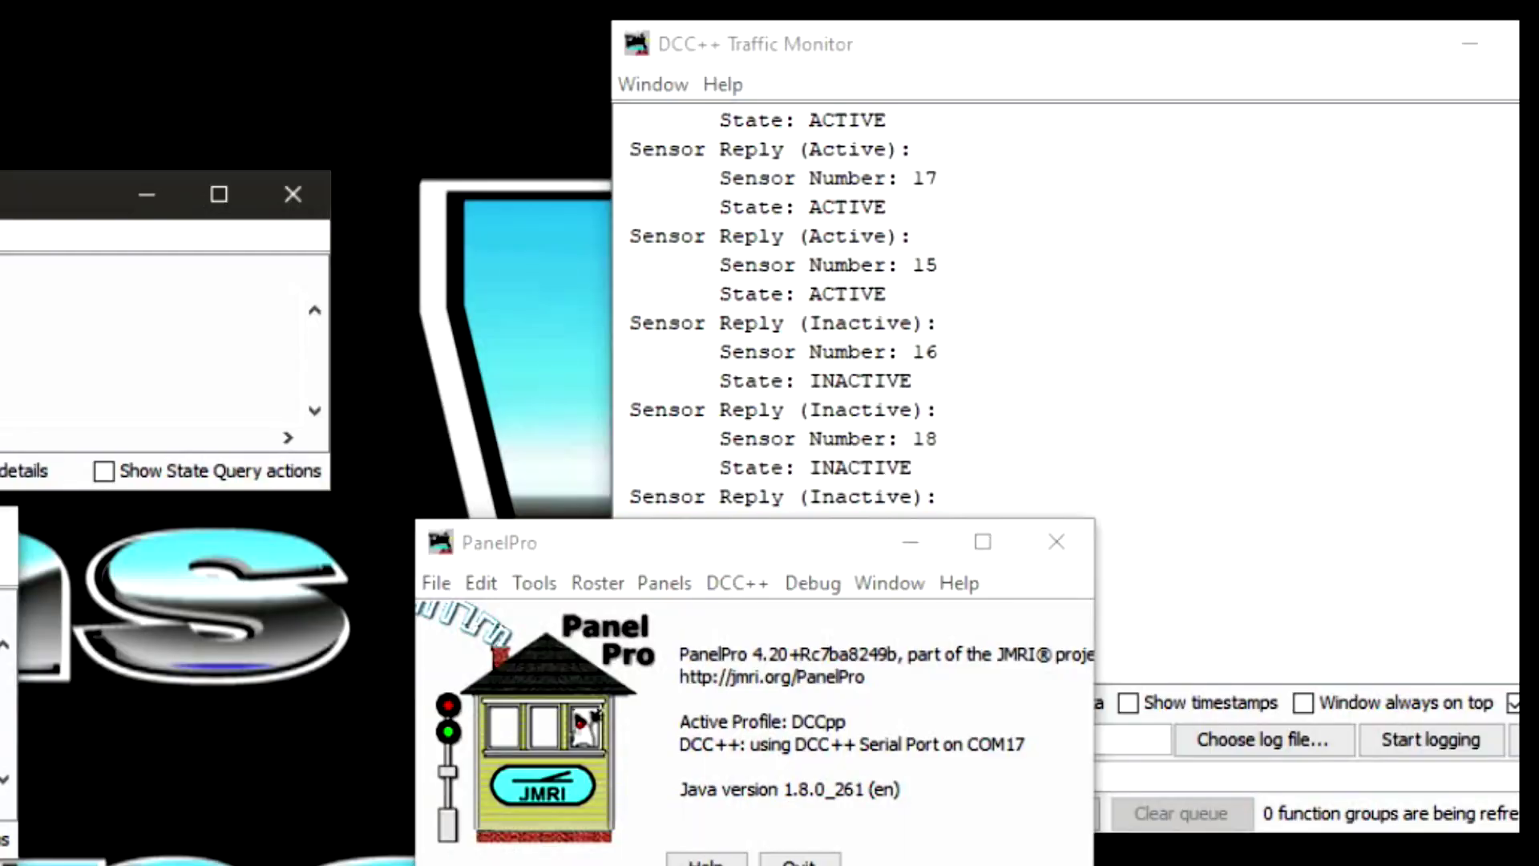
click(1039, 63)
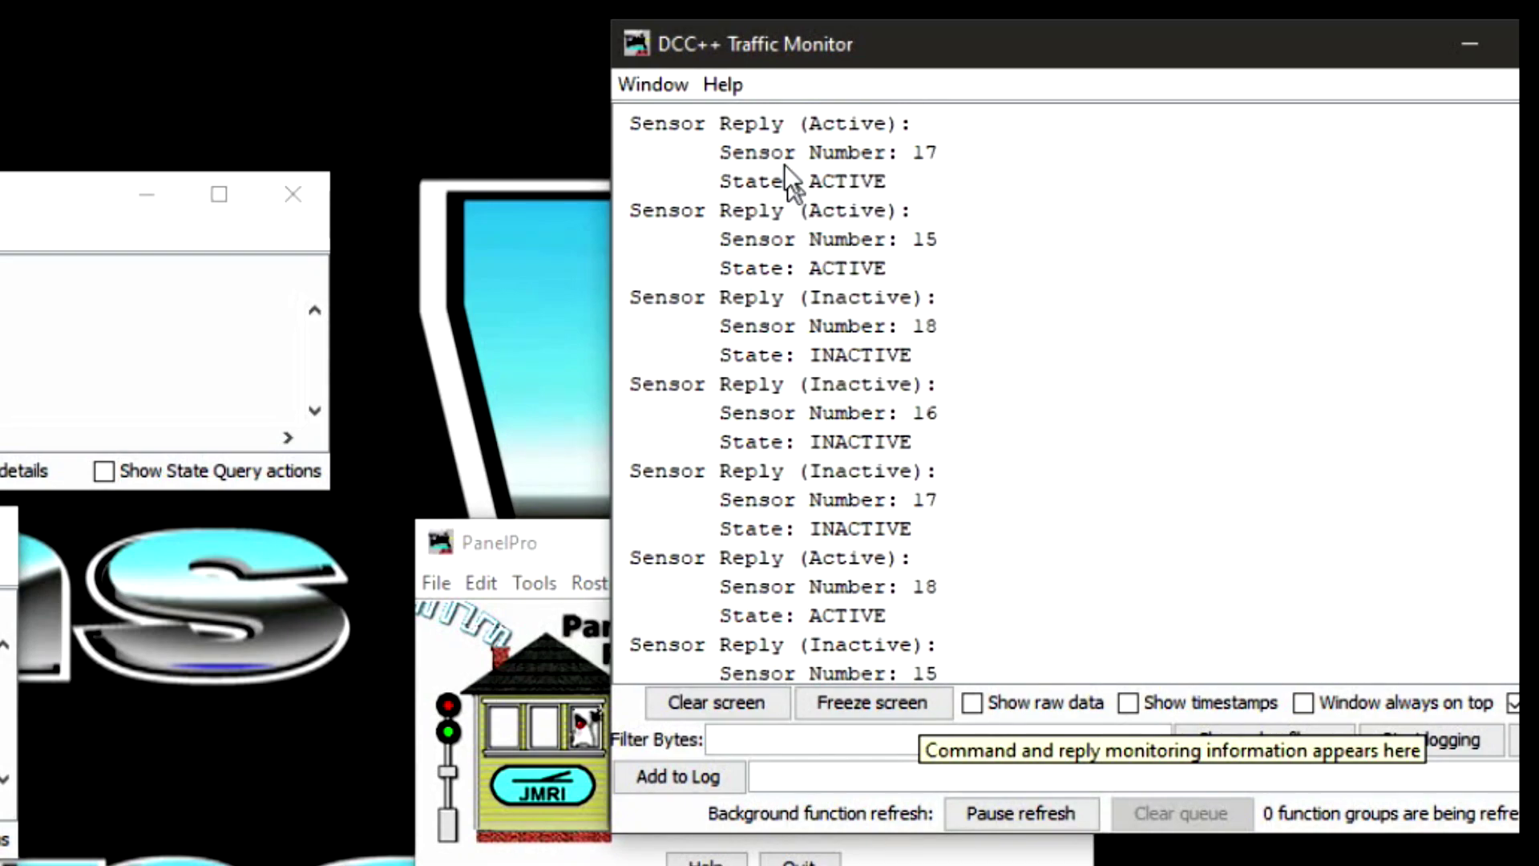
drag(787, 35, 694, 50)
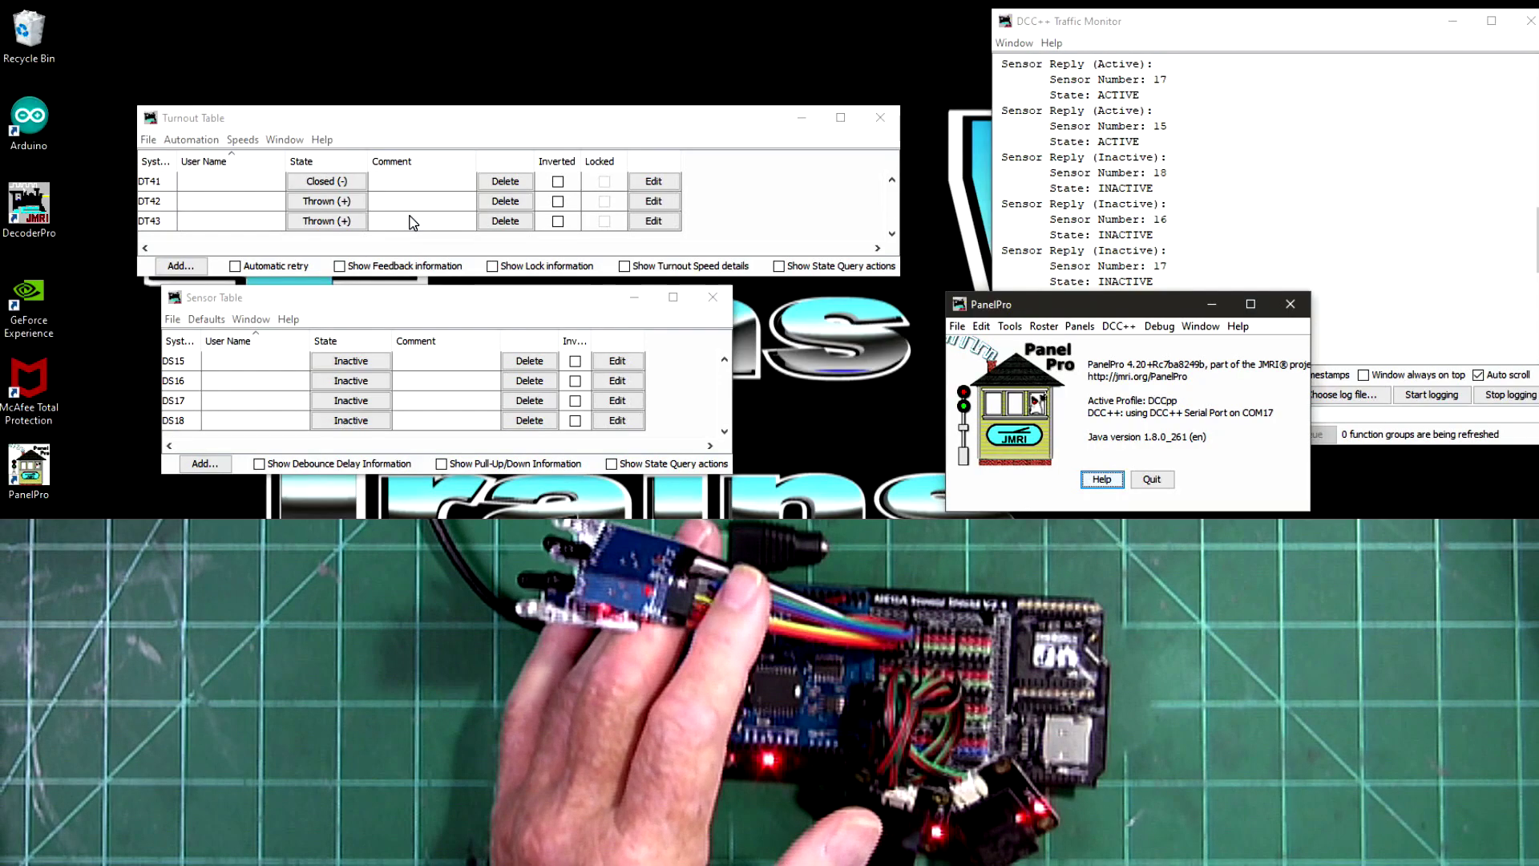
Toggle turnout DT43, leaving it closed, and switch turnout DT41 to thrown.
click(320, 227)
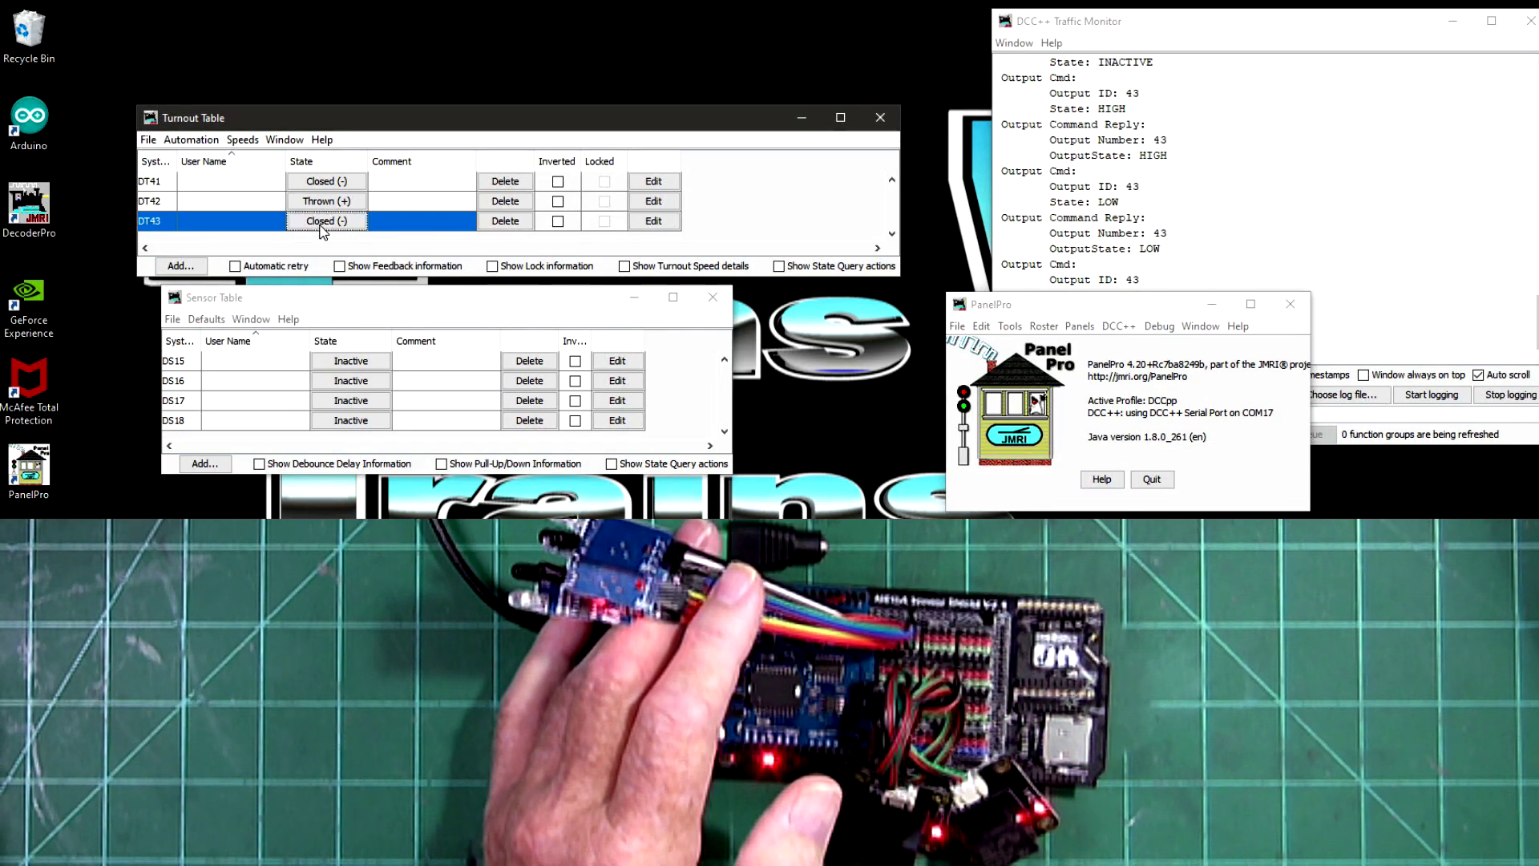
click(320, 224)
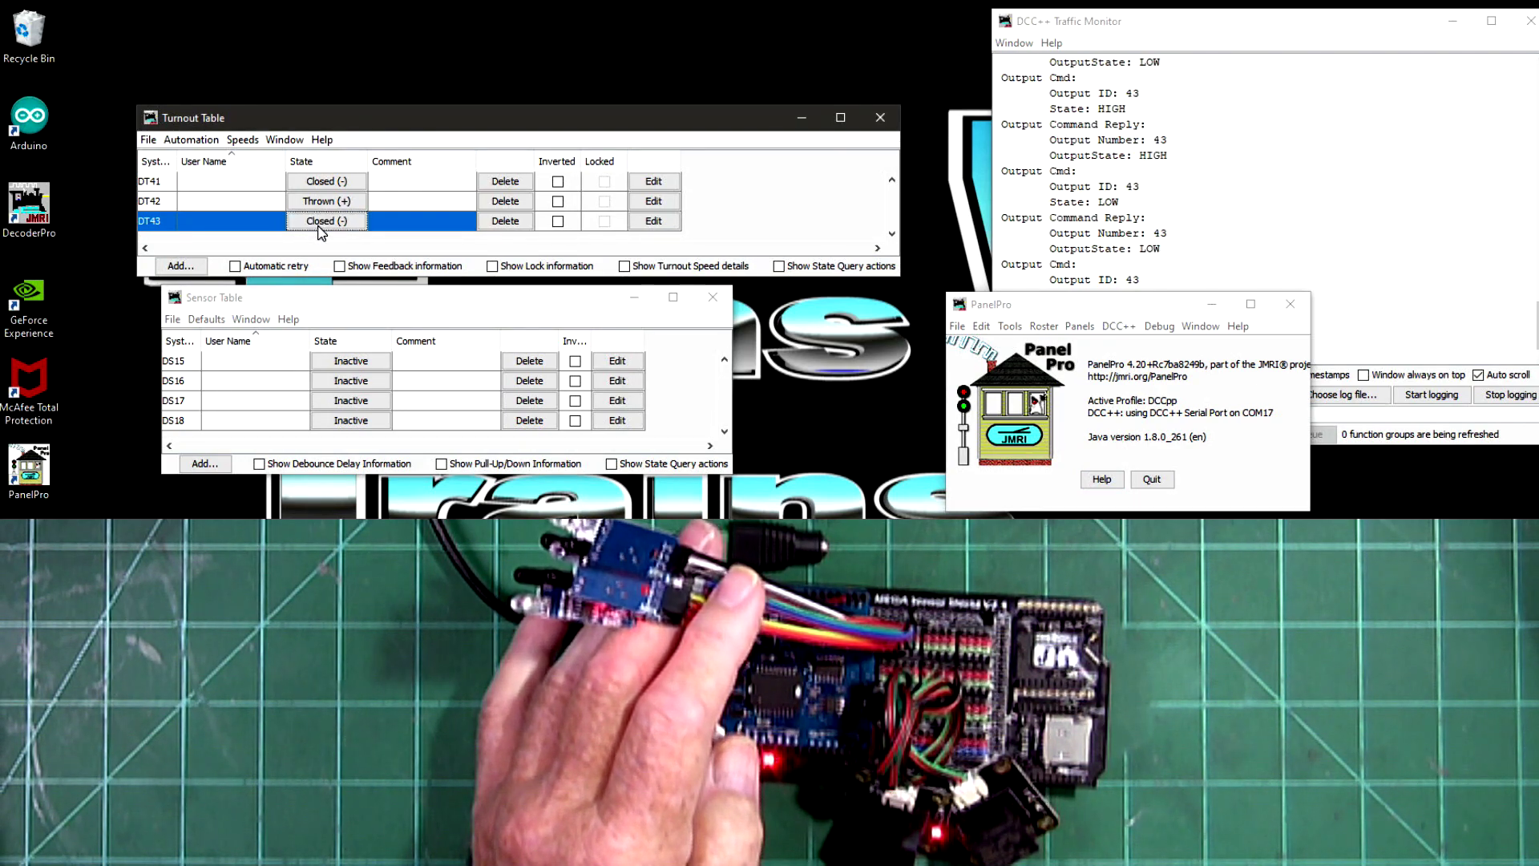
click(324, 184)
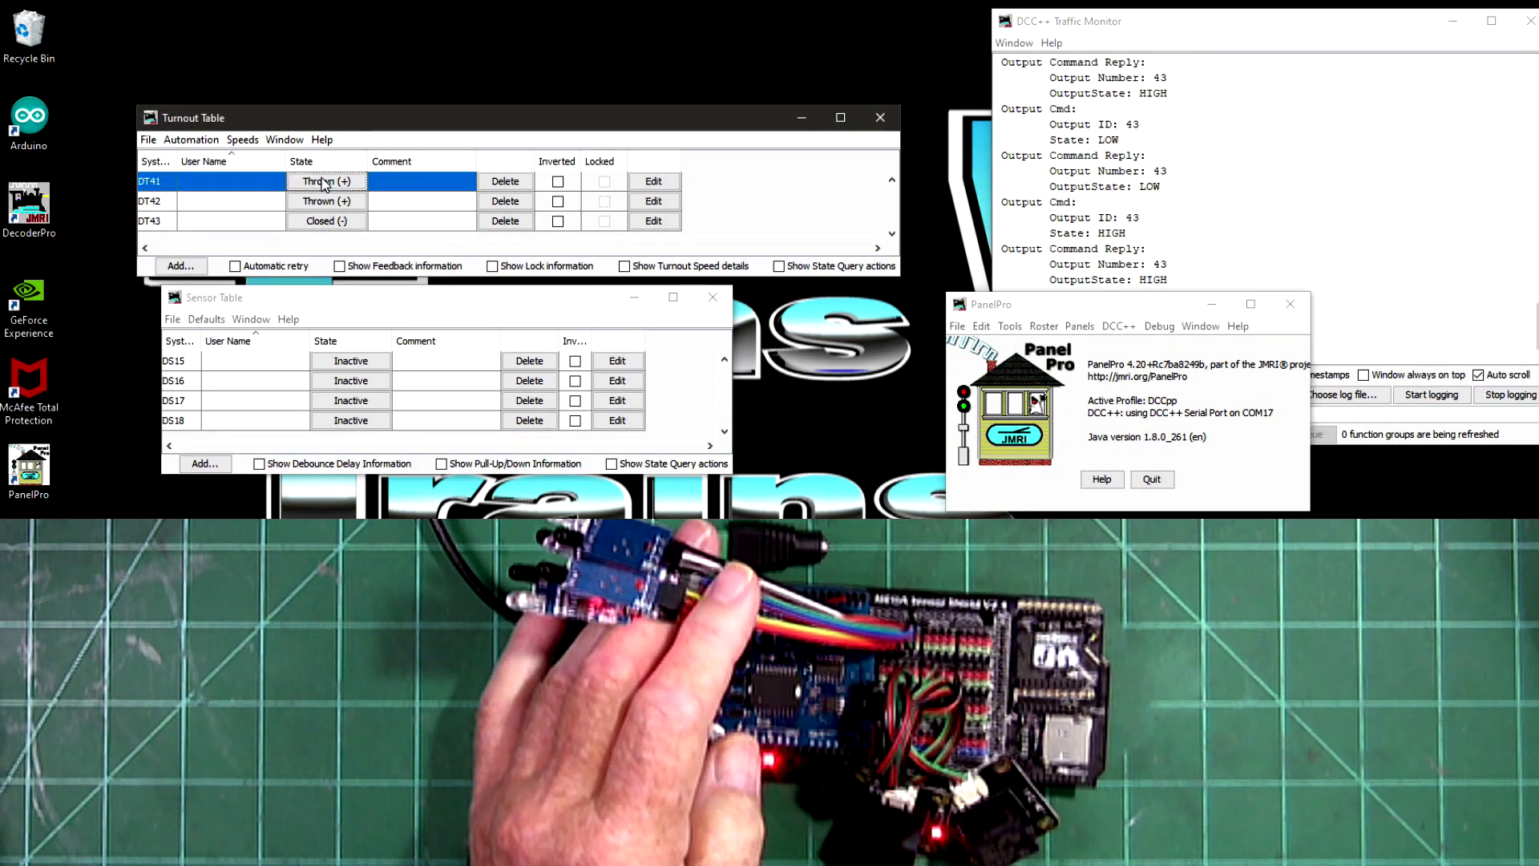
Toggle turnout DT41 several times and move the PanelPro window clear of the DCC++ Traffic Monitor.
click(323, 183)
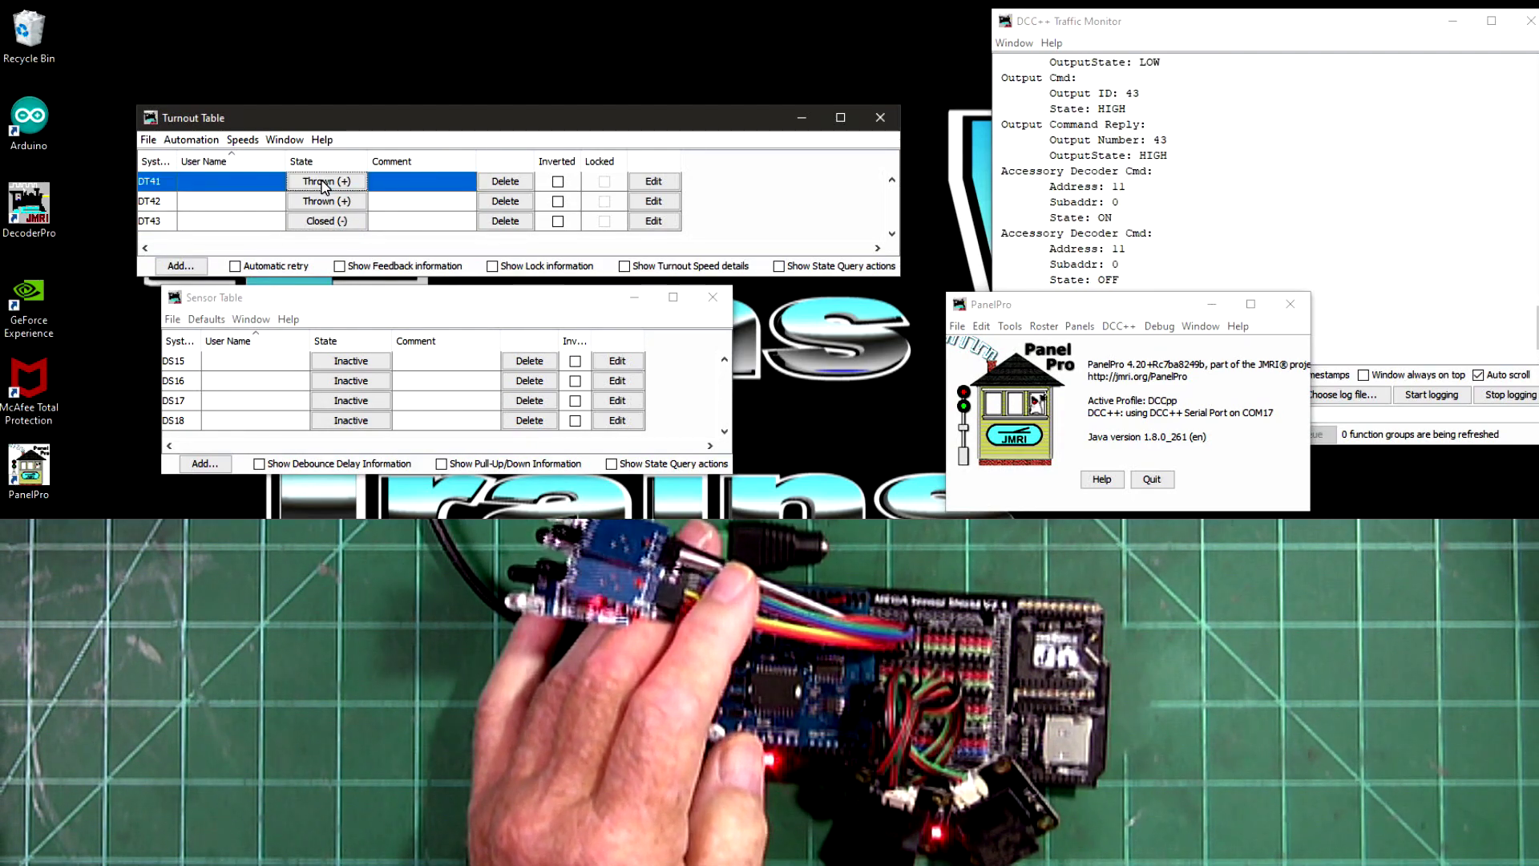
click(324, 183)
click(324, 184)
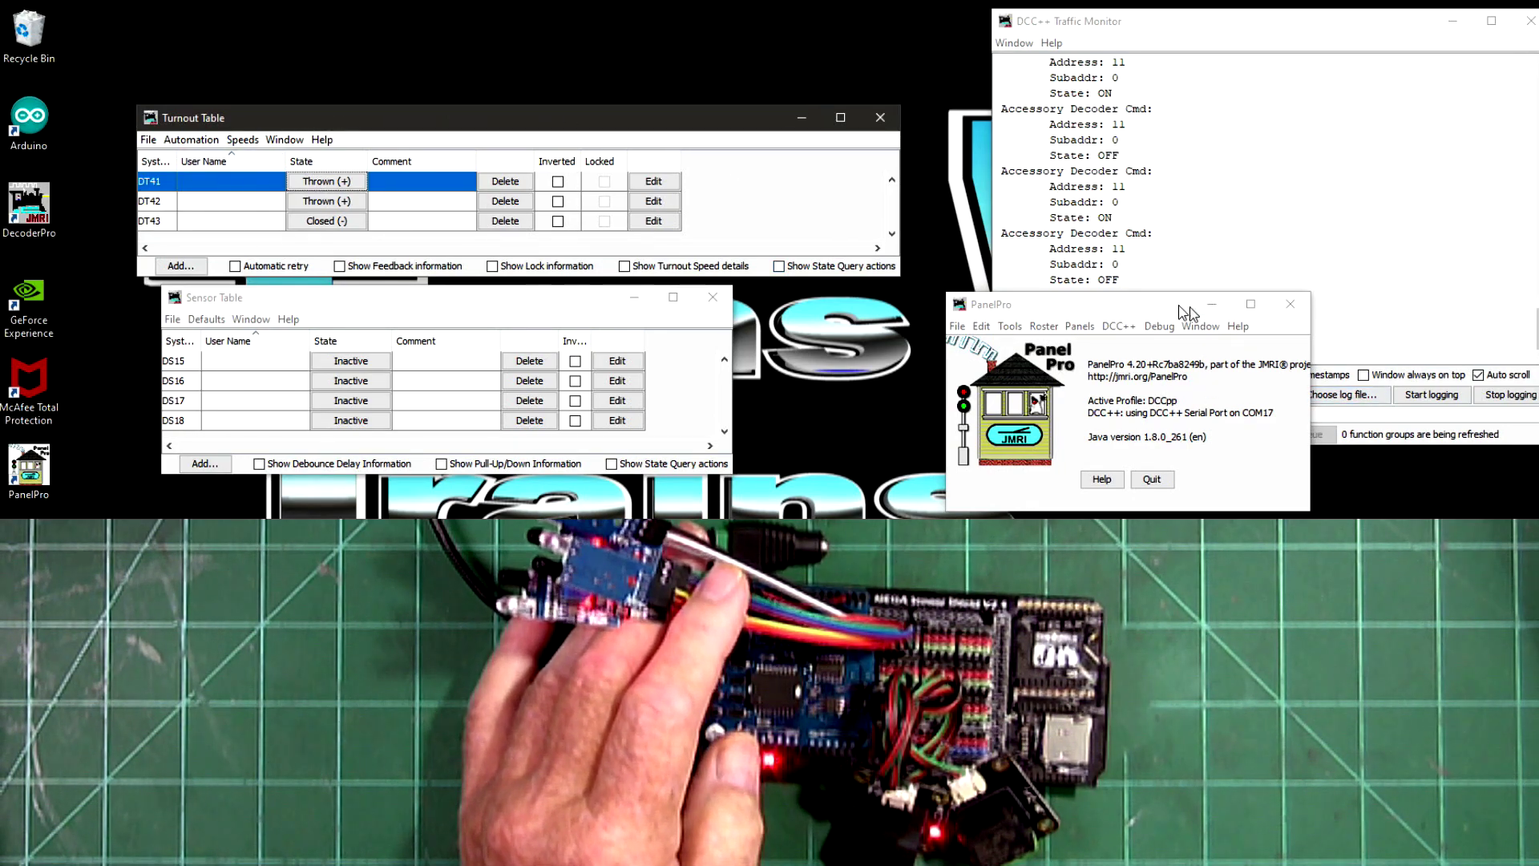
drag(1145, 298, 1137, 499)
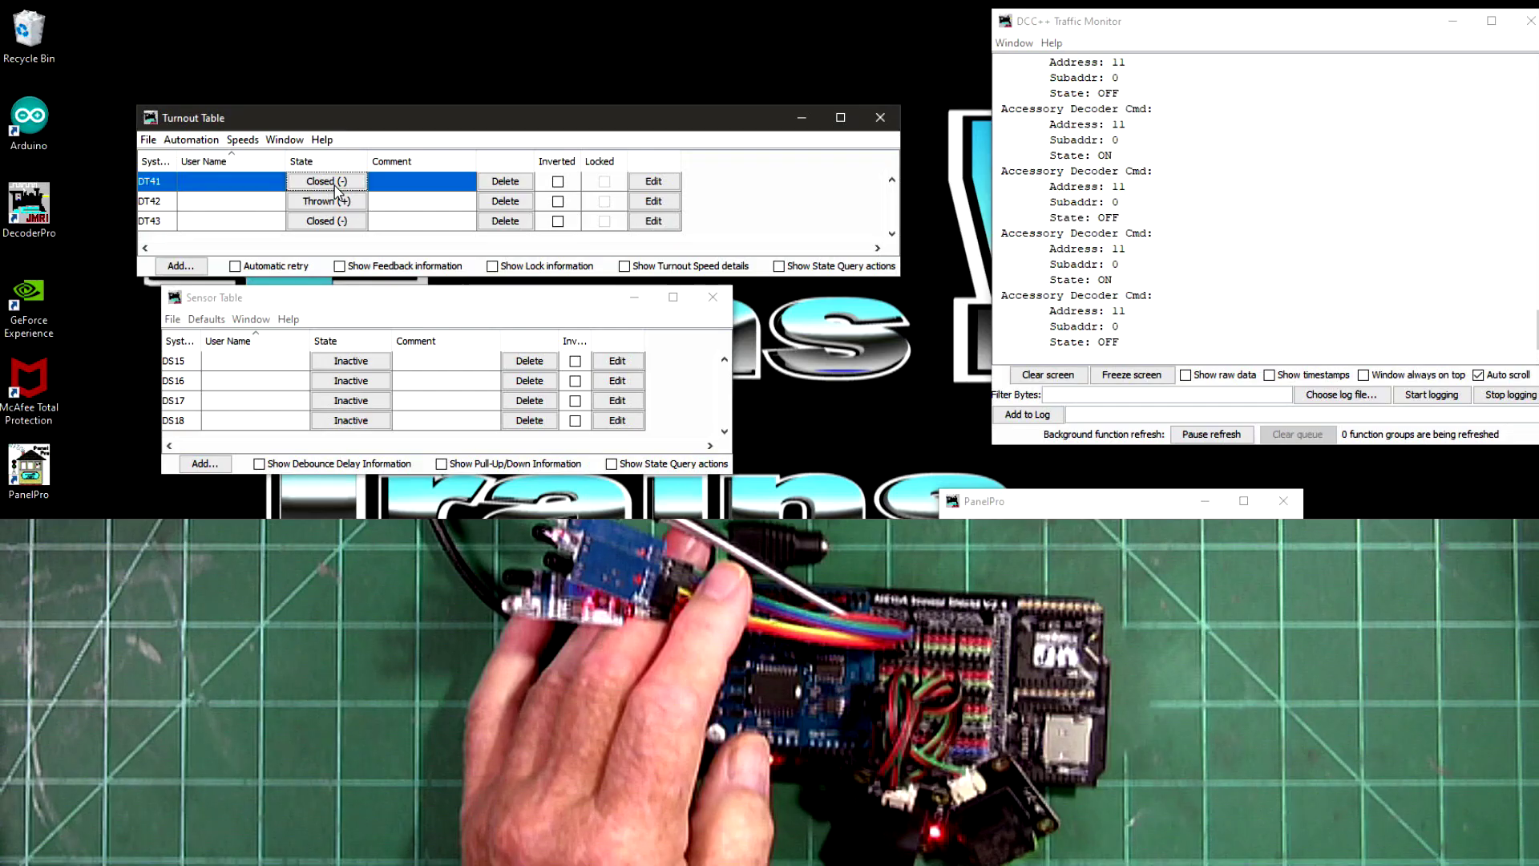
Switch turnout DT42 to closed and DT43 to thrown, and operate turnout DT41 again.
click(331, 202)
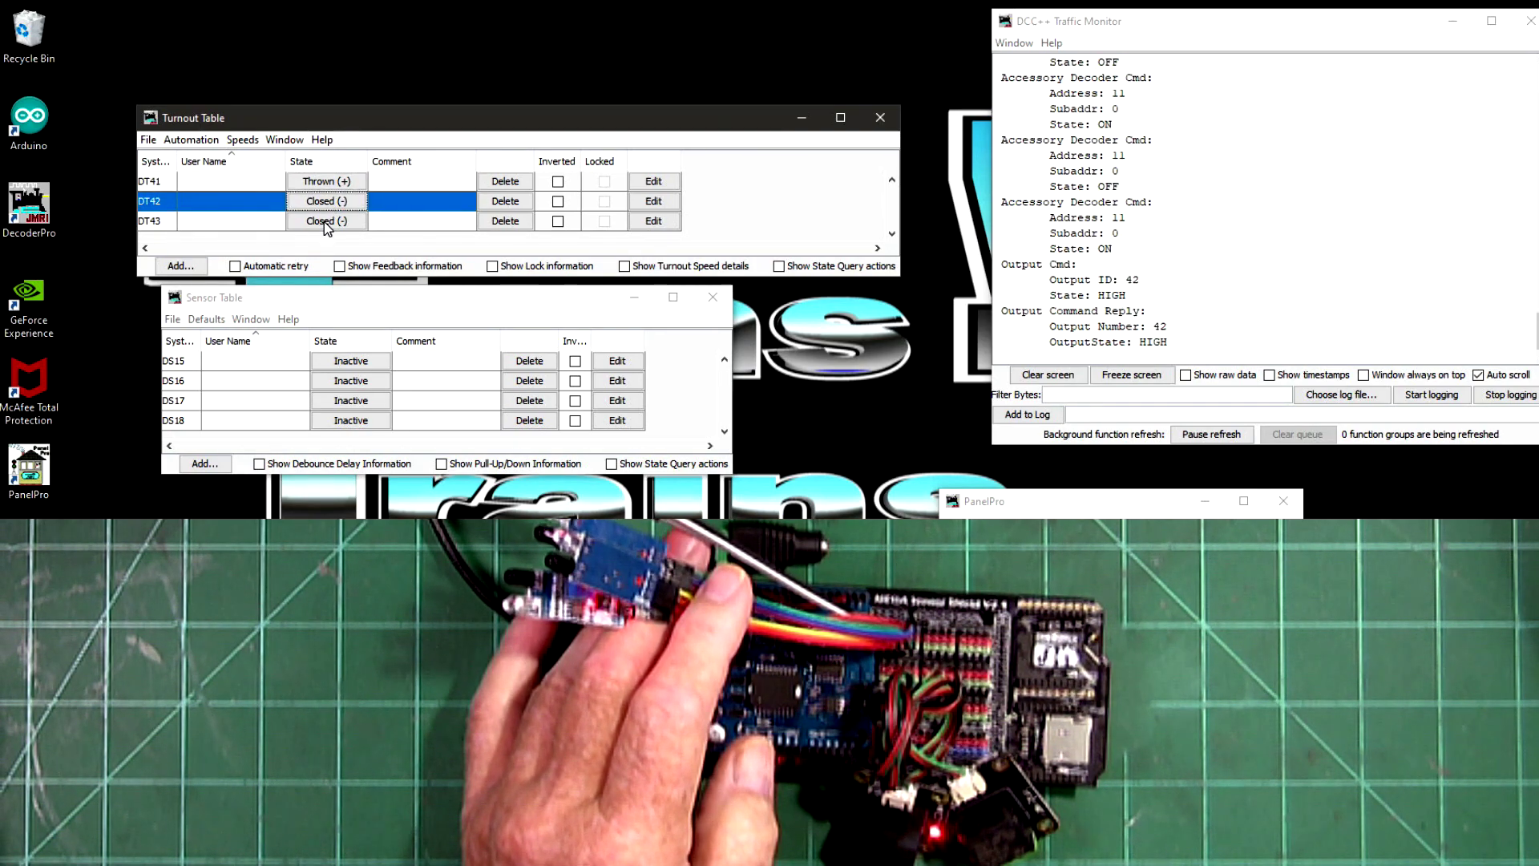
click(324, 221)
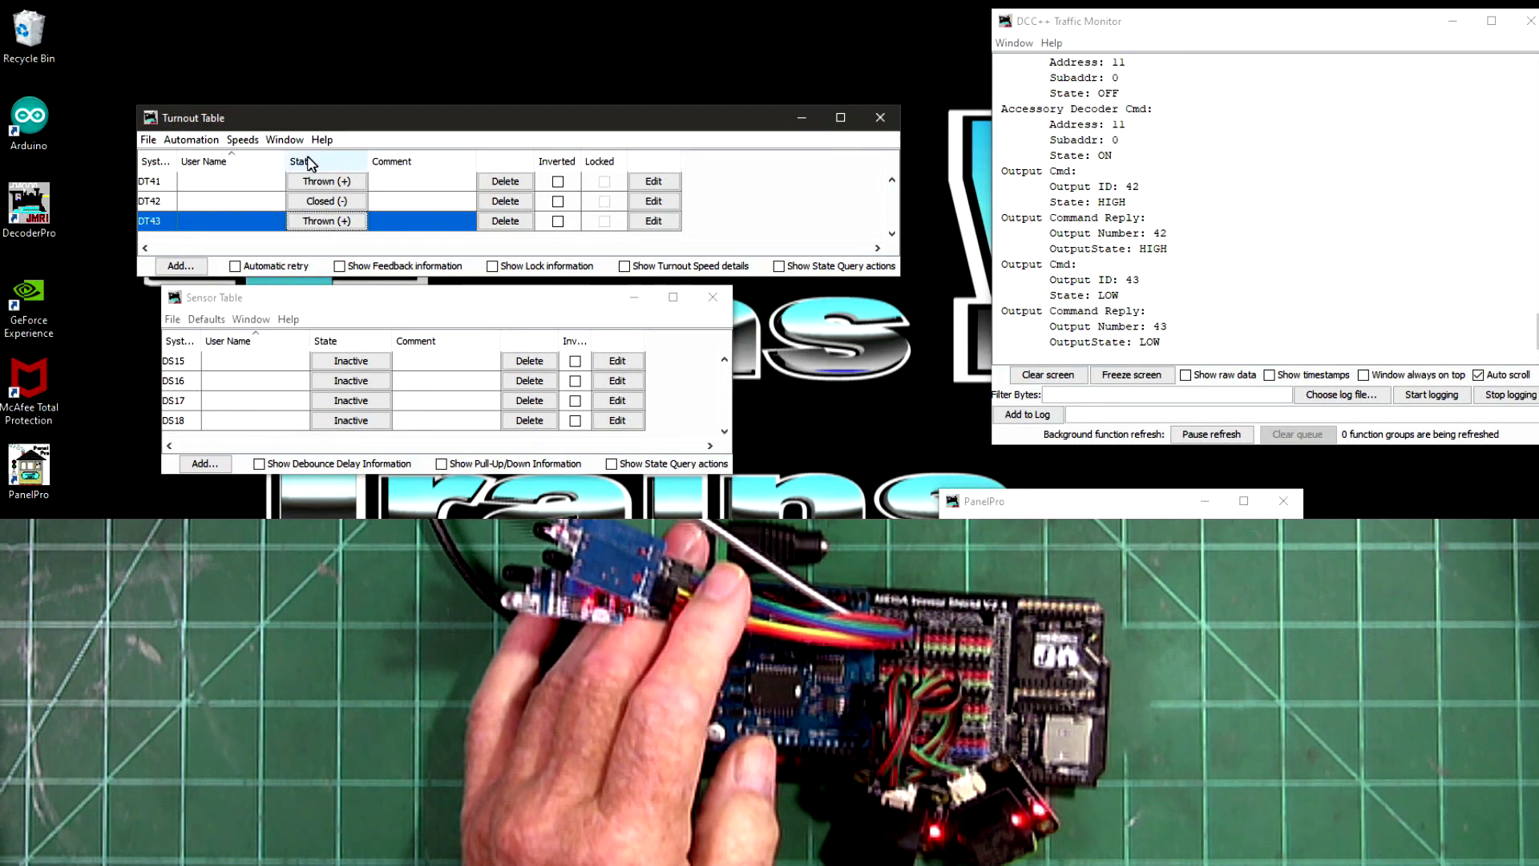
click(319, 184)
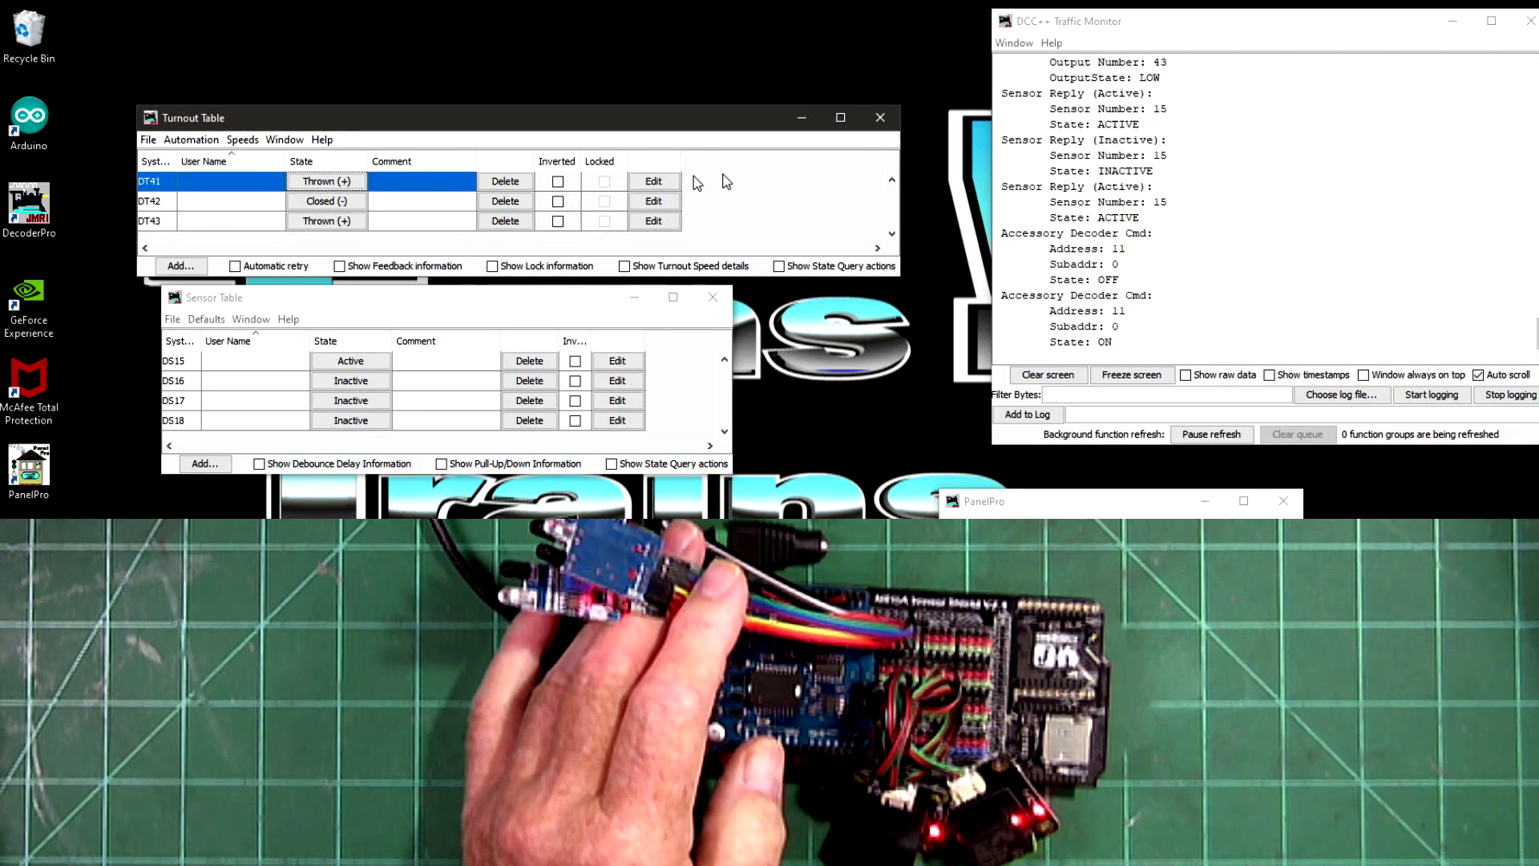
Set turnout DT41's feedback mode to BSOUTPUT and store the configuration over the existing SensorTest.xml.
click(652, 182)
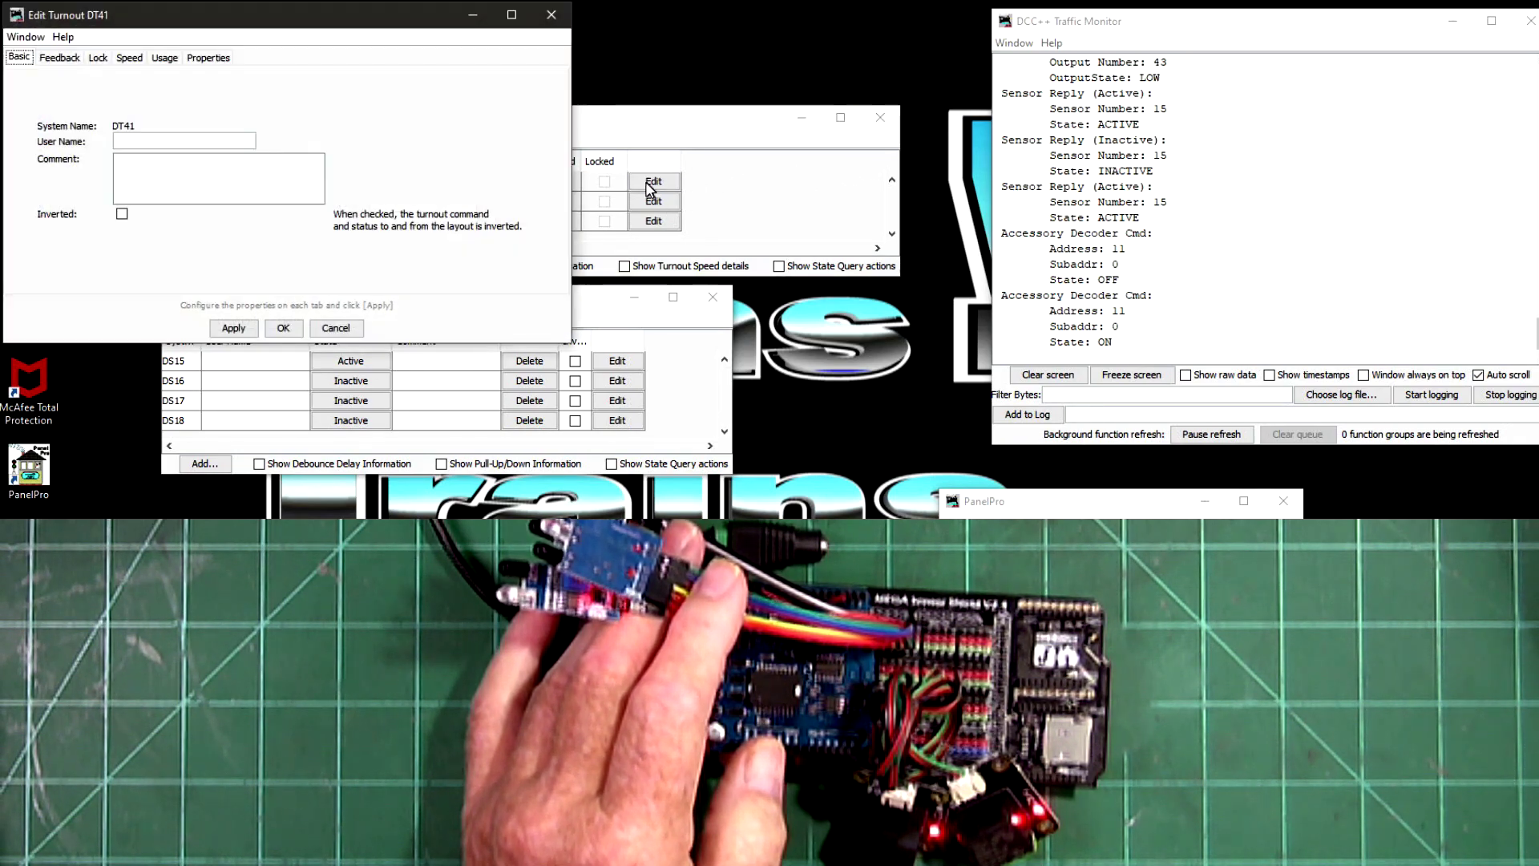
click(64, 61)
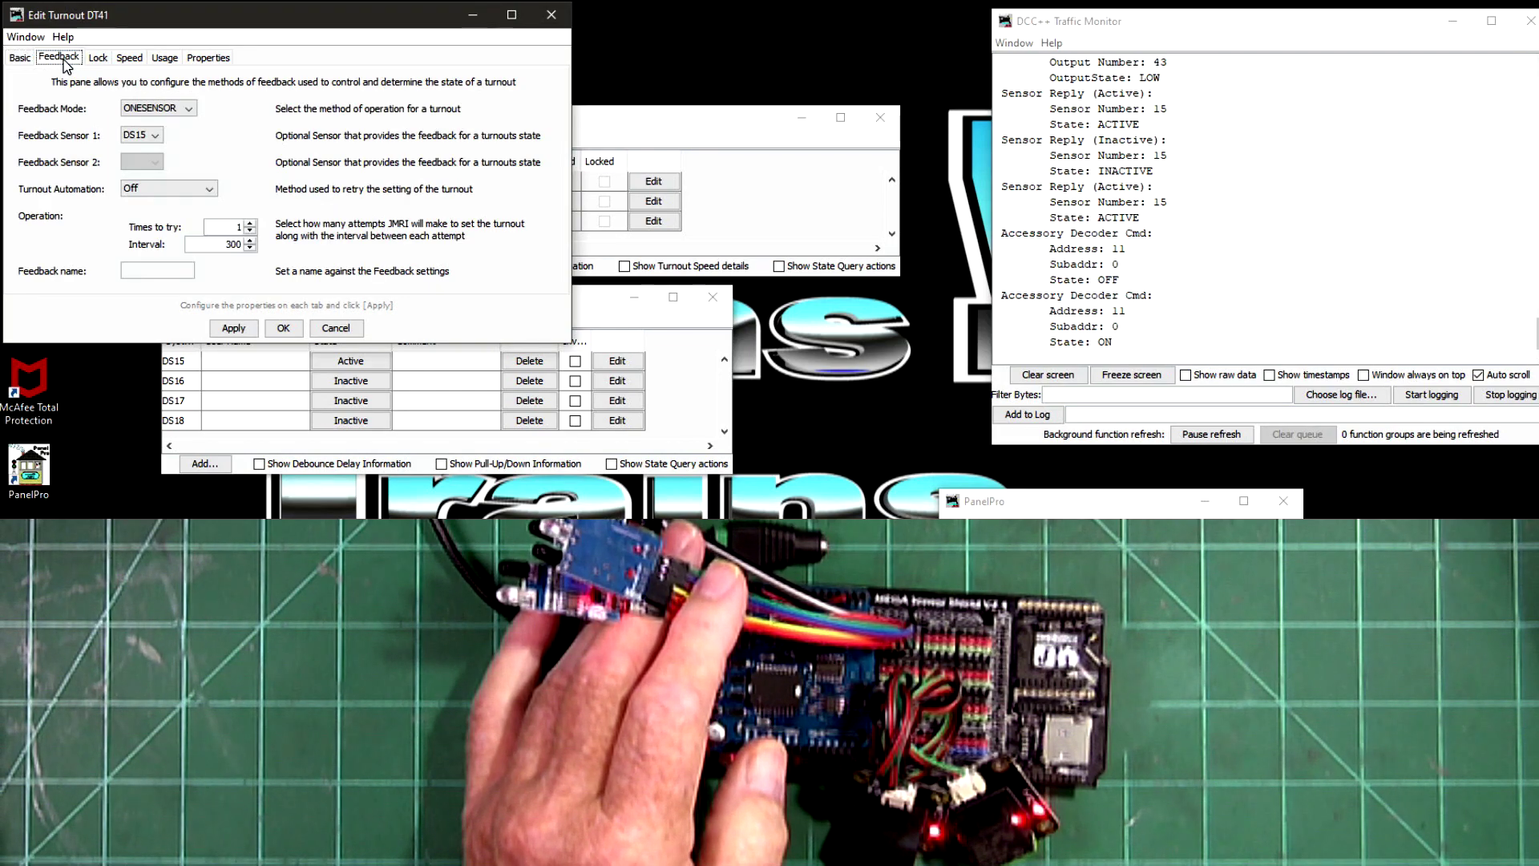
click(190, 111)
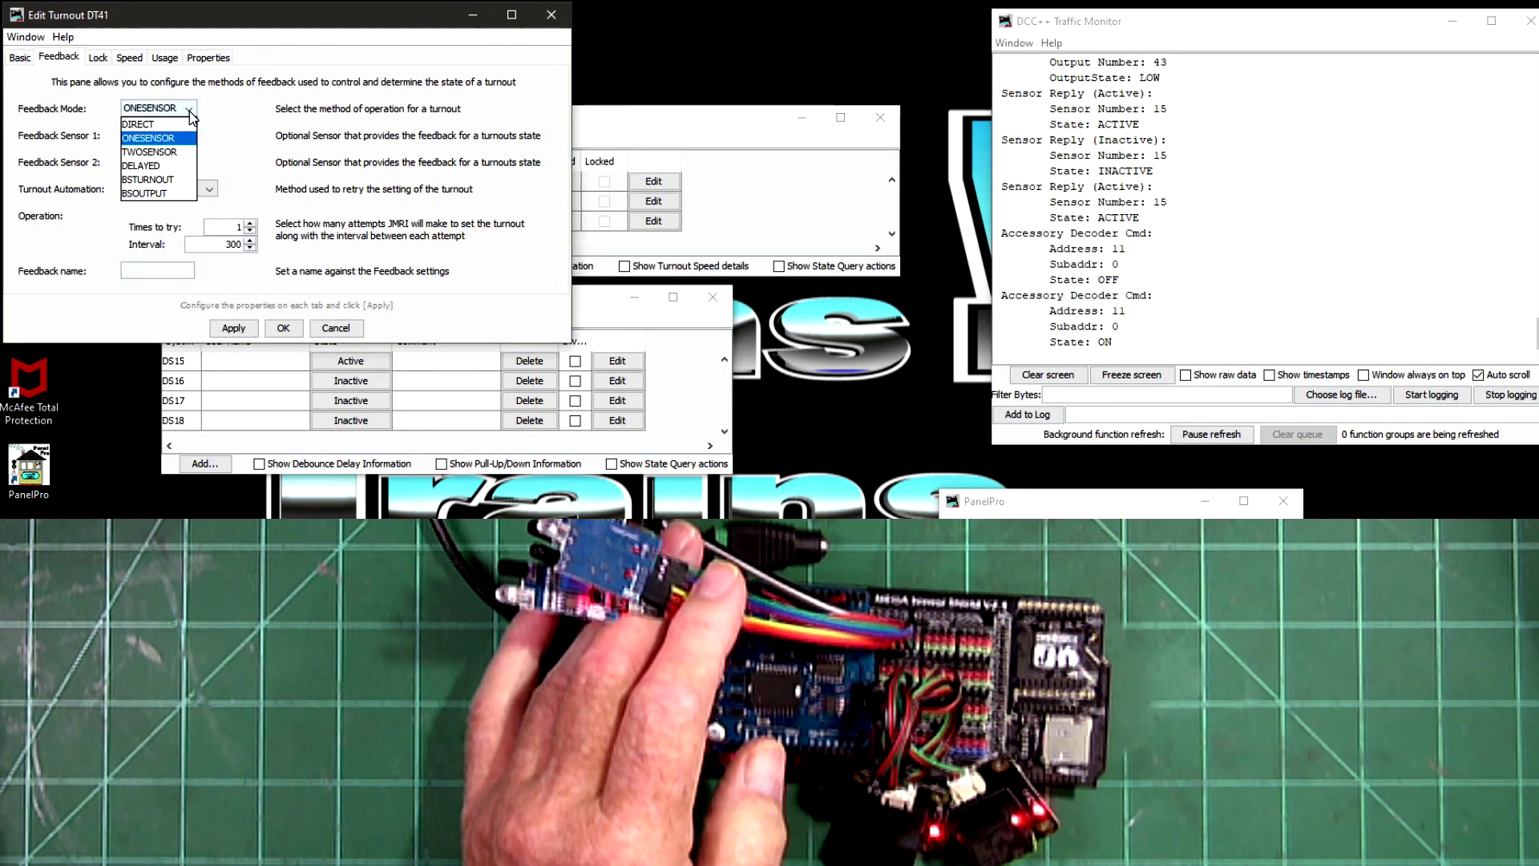
click(183, 194)
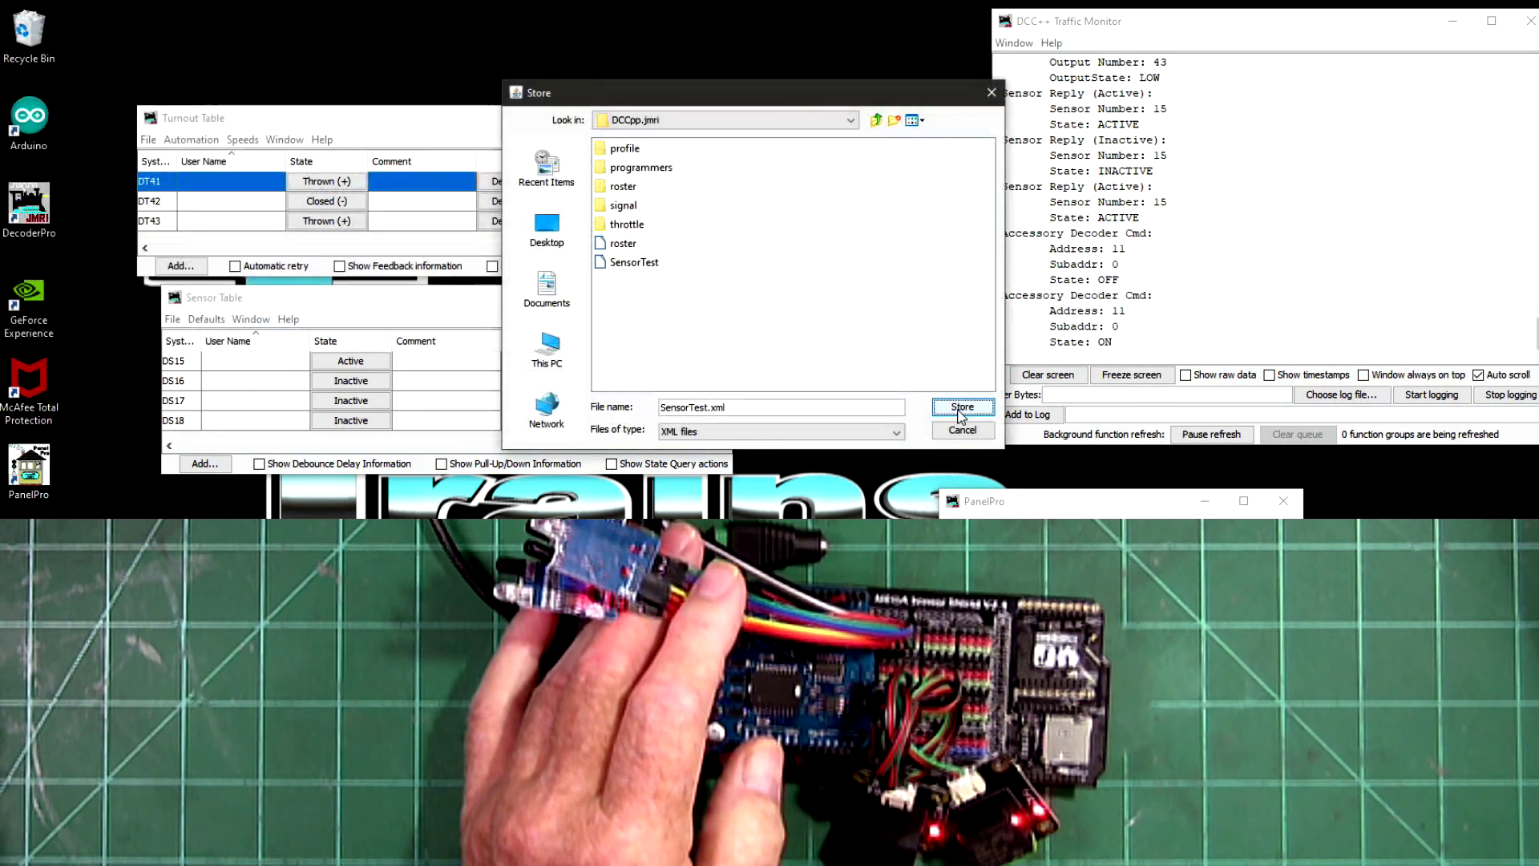
click(955, 410)
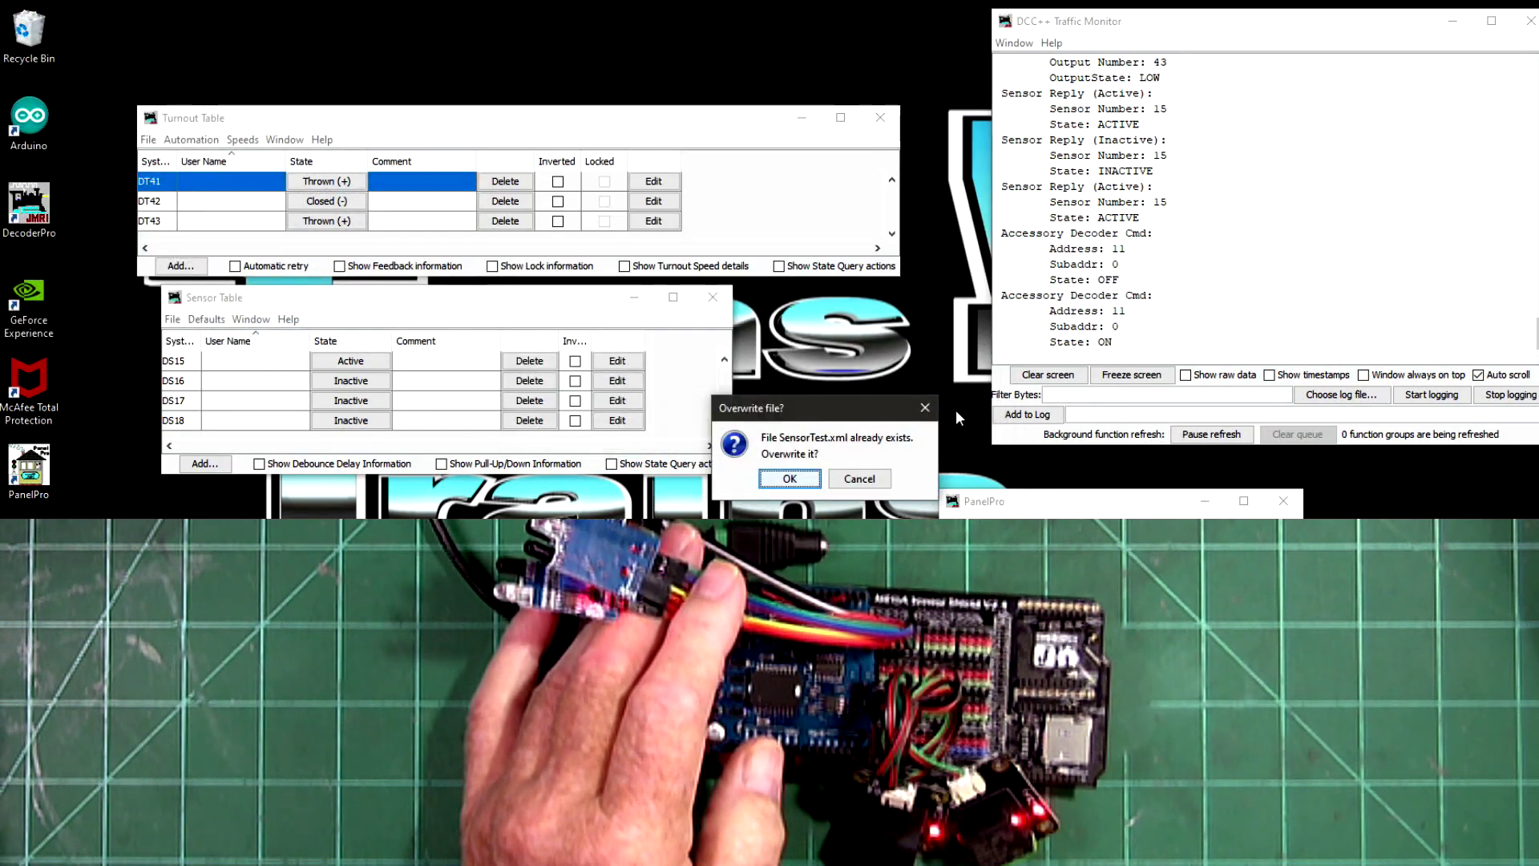
click(789, 480)
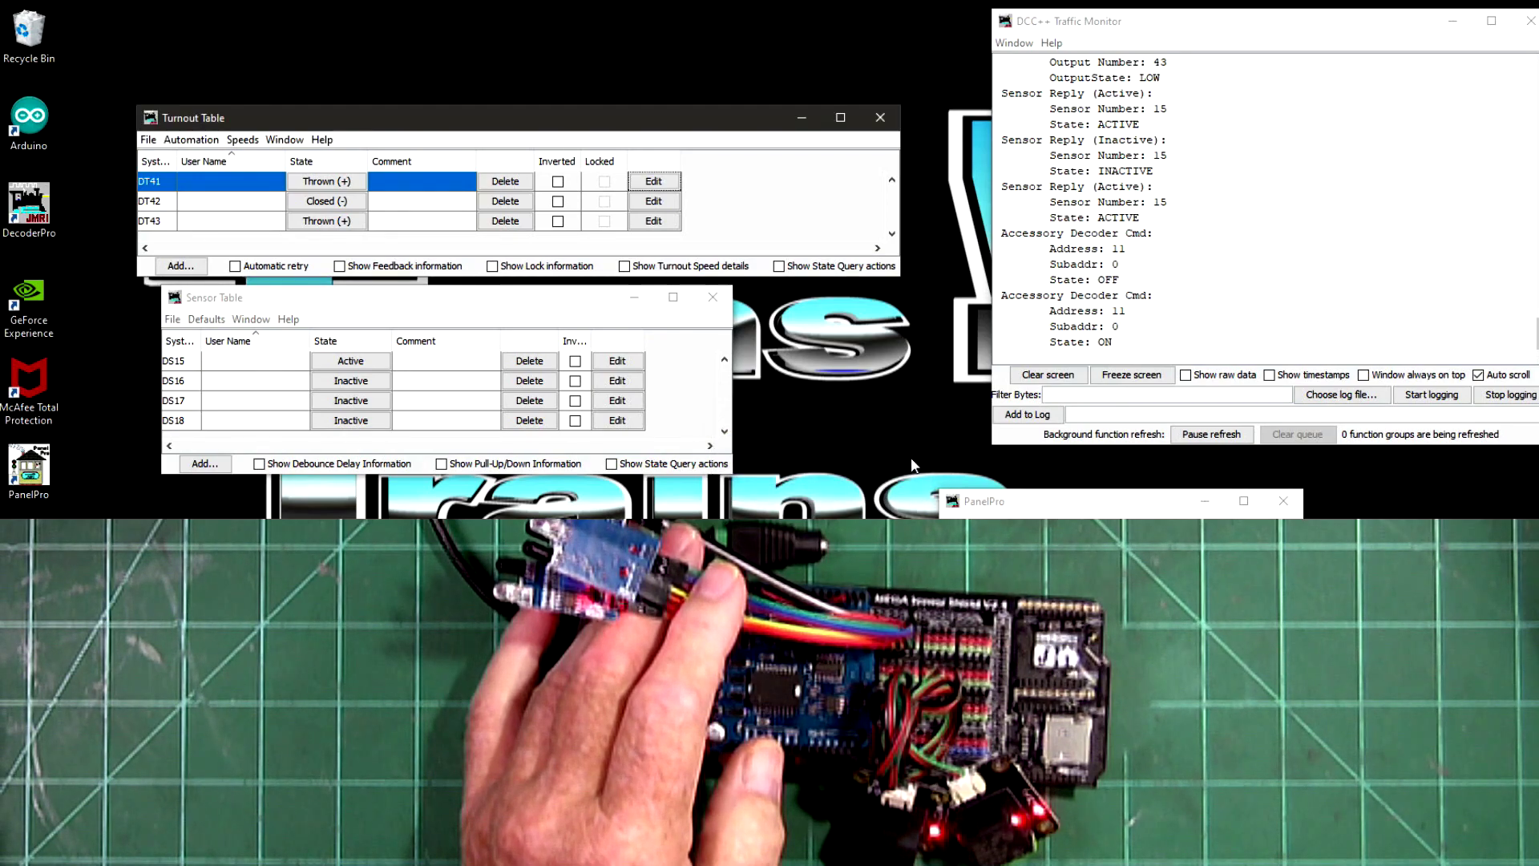
Toggle turnout DT41 several times, leaving it thrown, and operate turnout DT43.
click(333, 188)
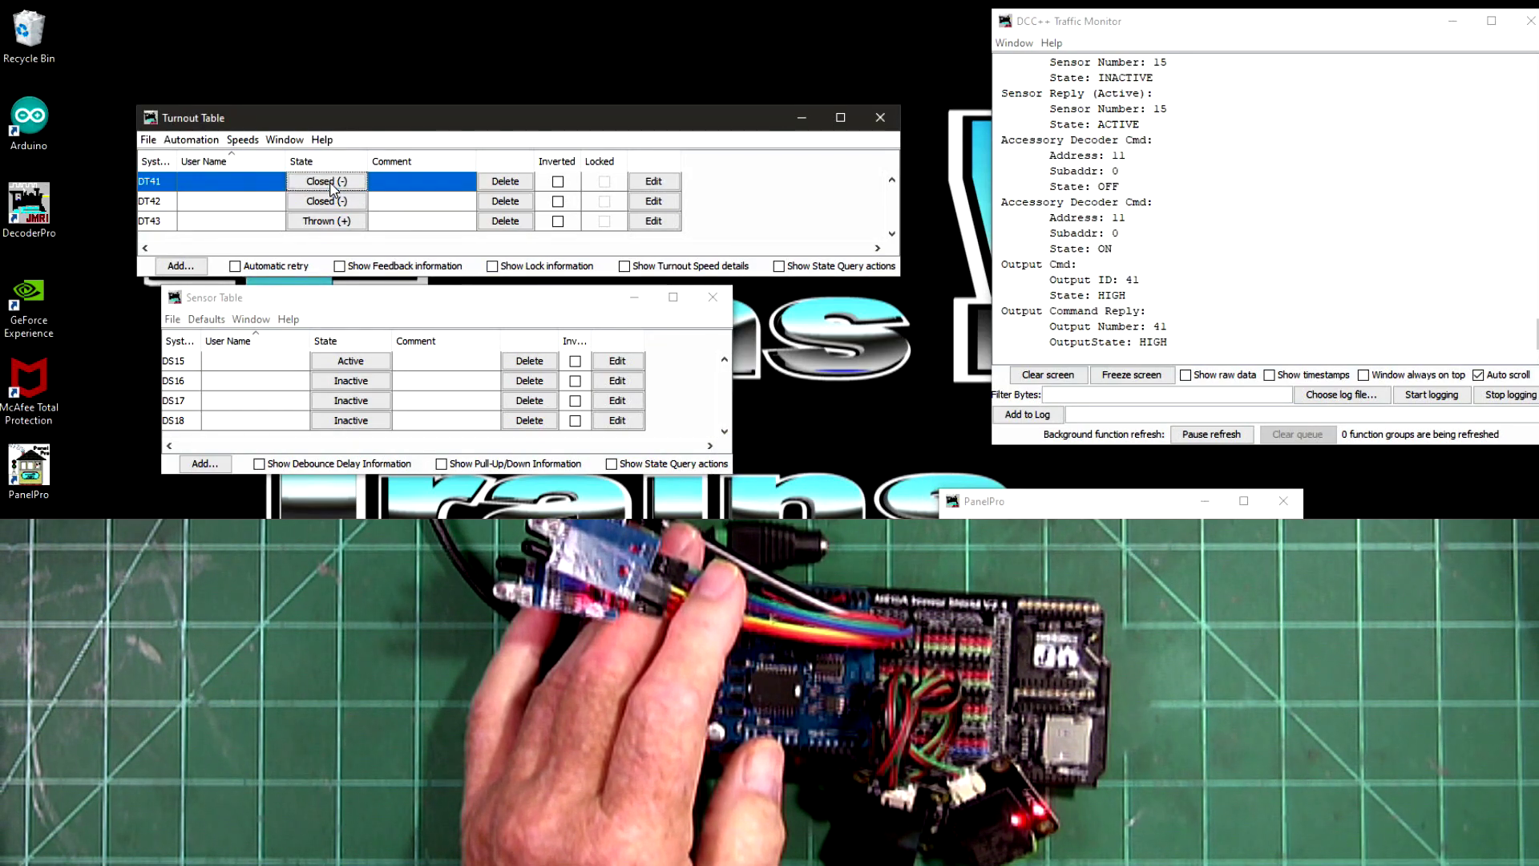
click(333, 187)
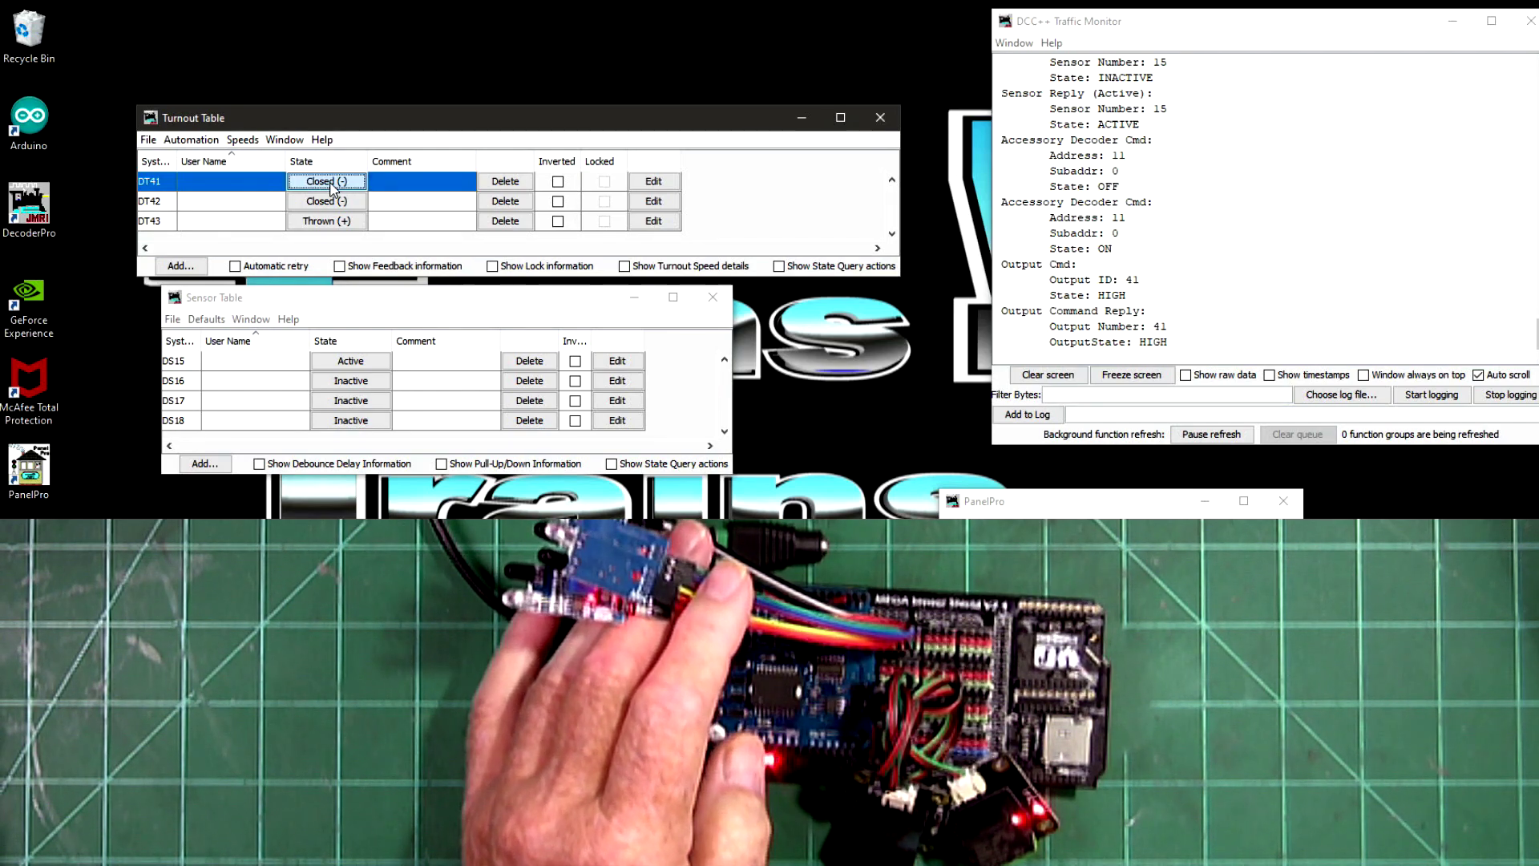
click(333, 185)
click(332, 185)
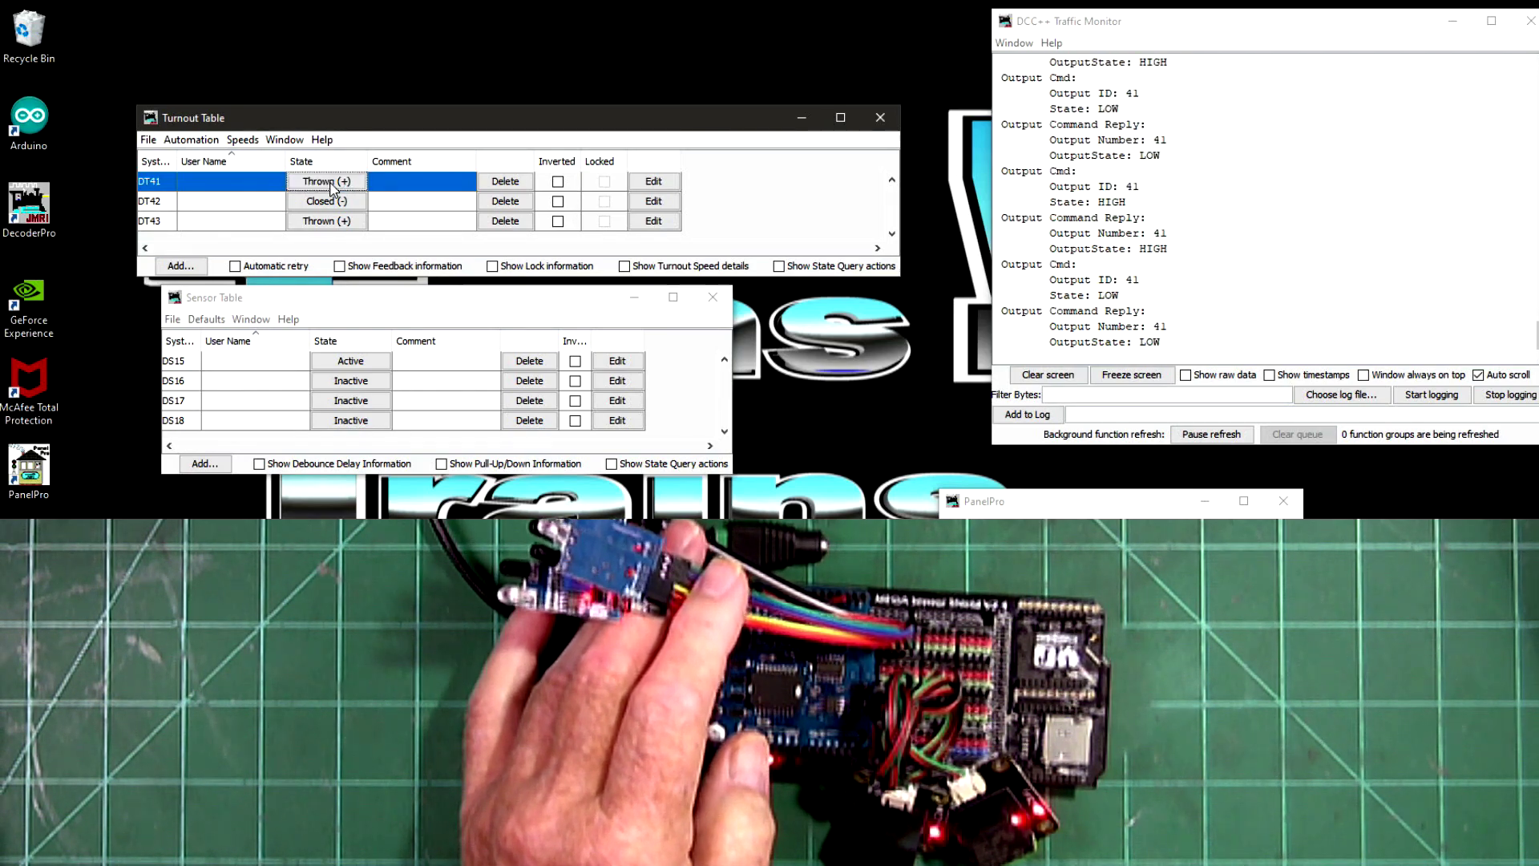
click(335, 230)
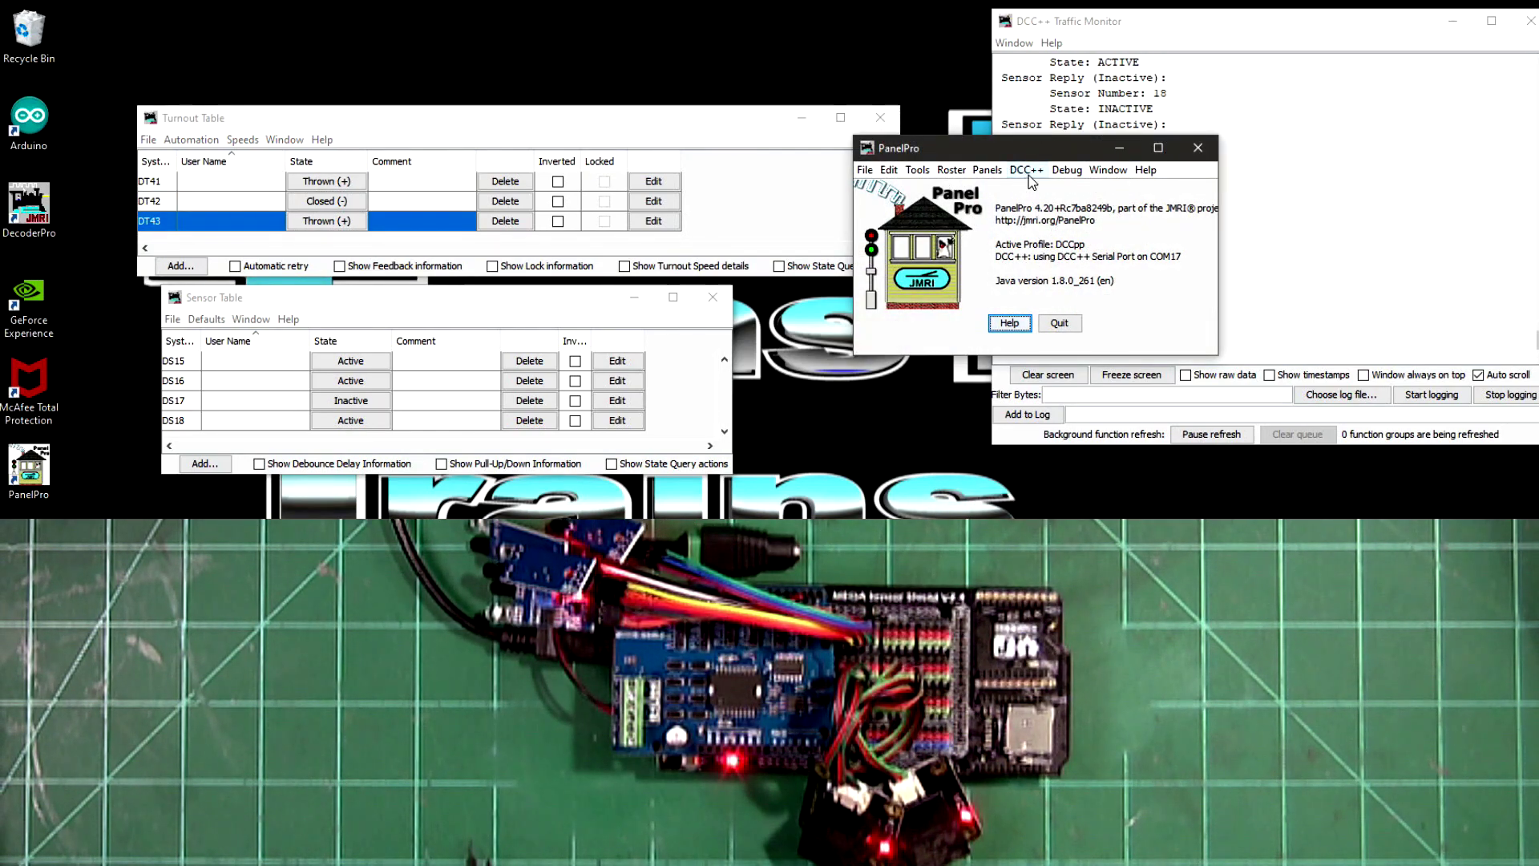
Open the DCC++ base station configuration and place its window over the PanelPro and Traffic Monitor windows.
click(1029, 172)
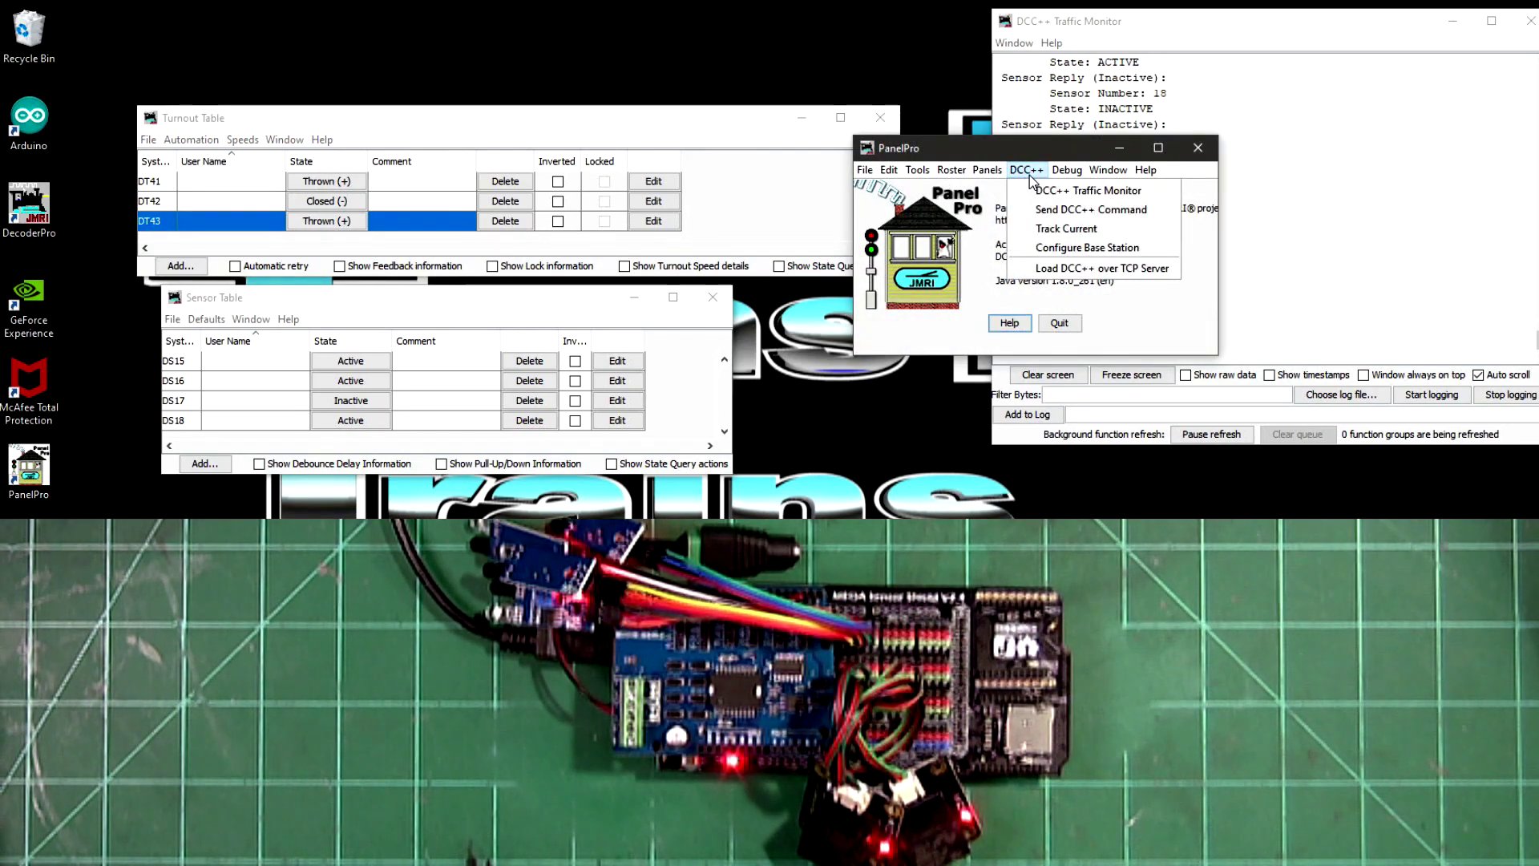
click(1082, 255)
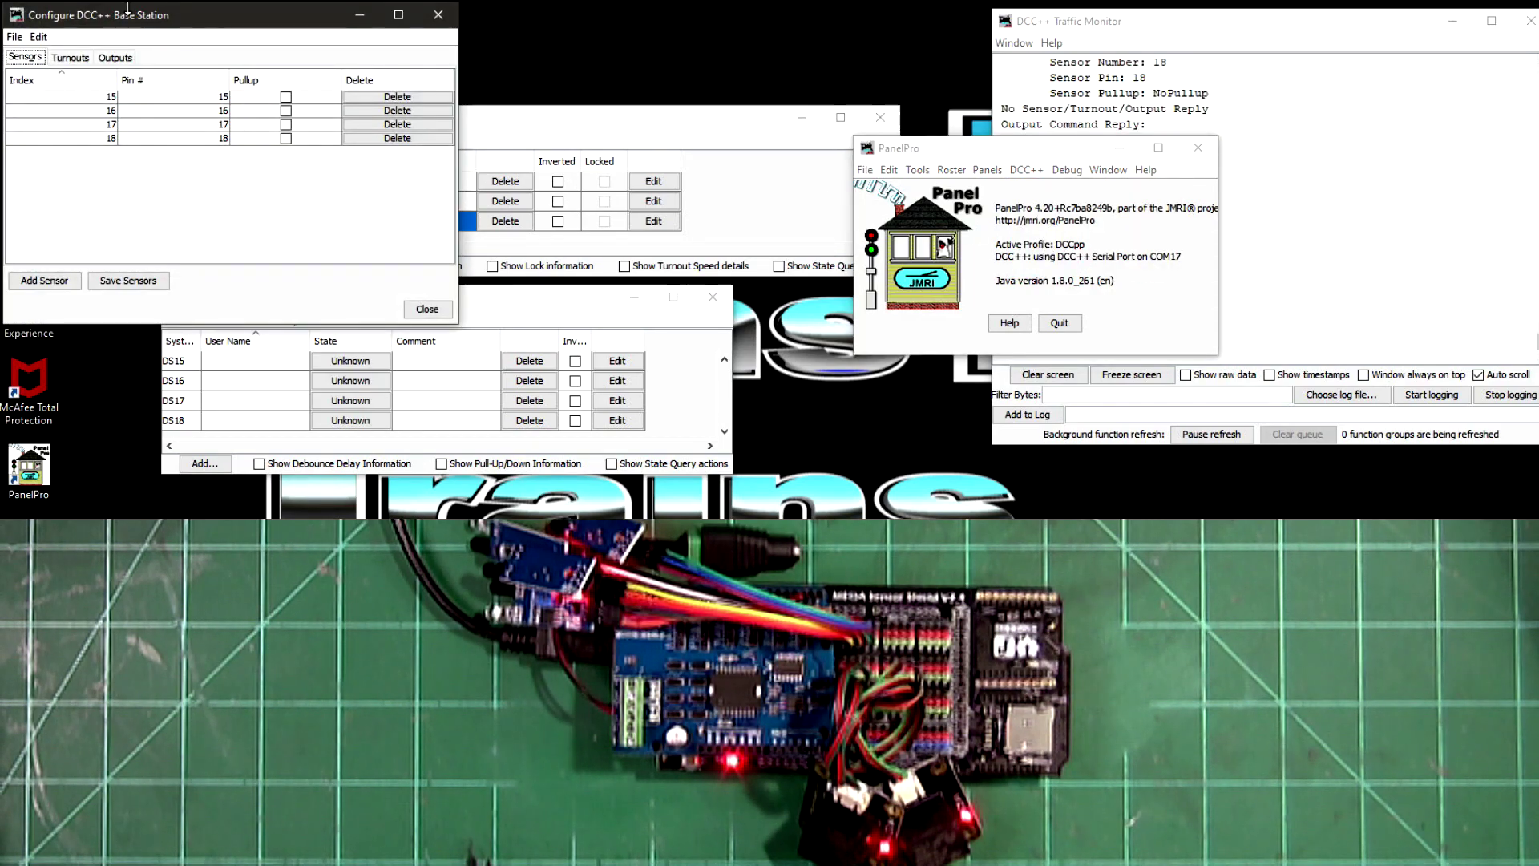
drag(202, 23, 1034, 99)
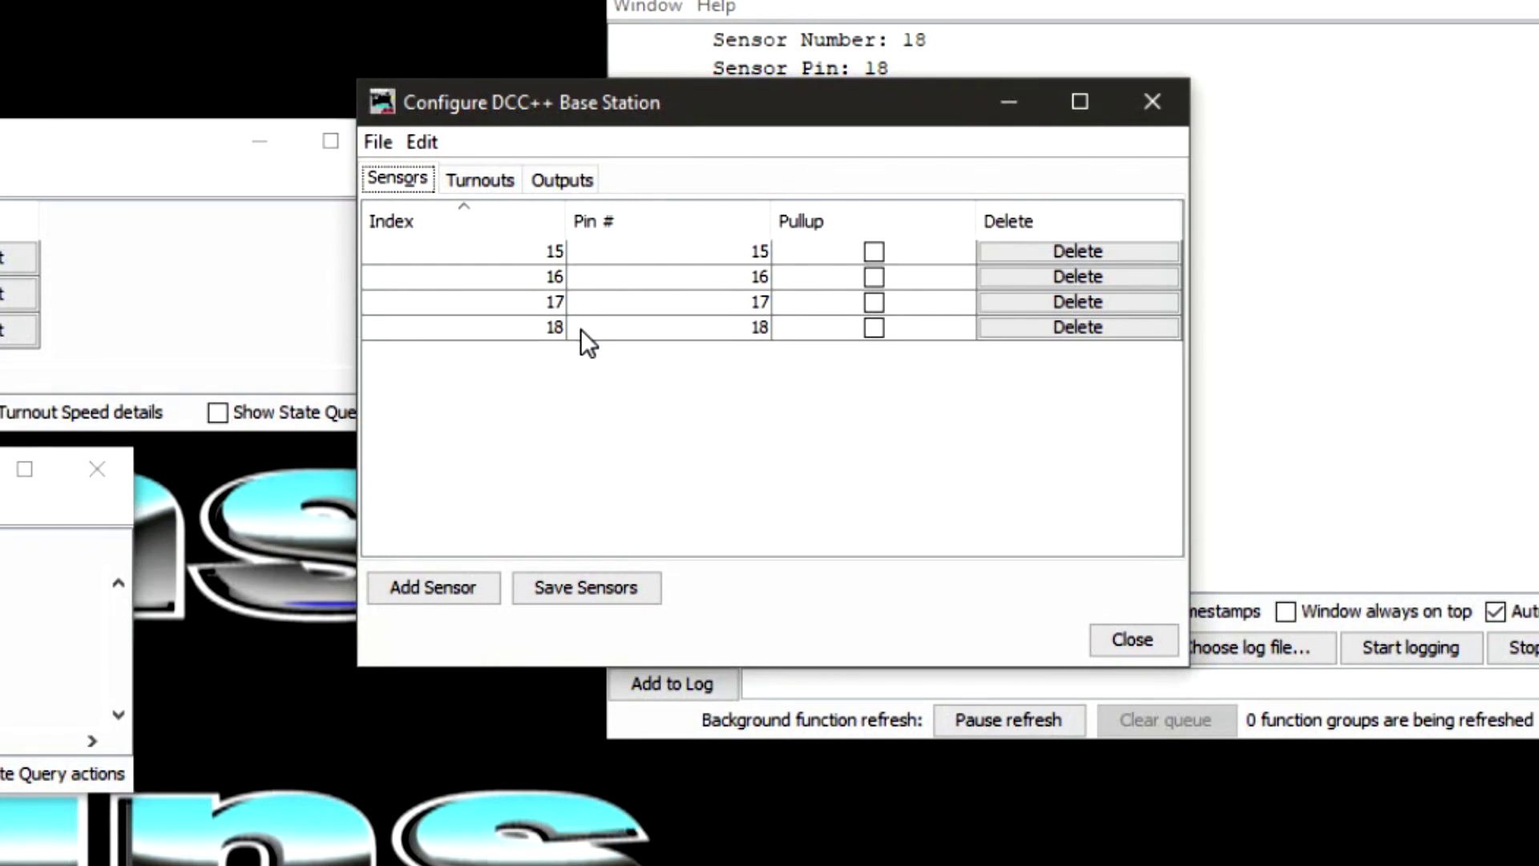
Add a base station sensor with index 19 on pin 19.
click(450, 584)
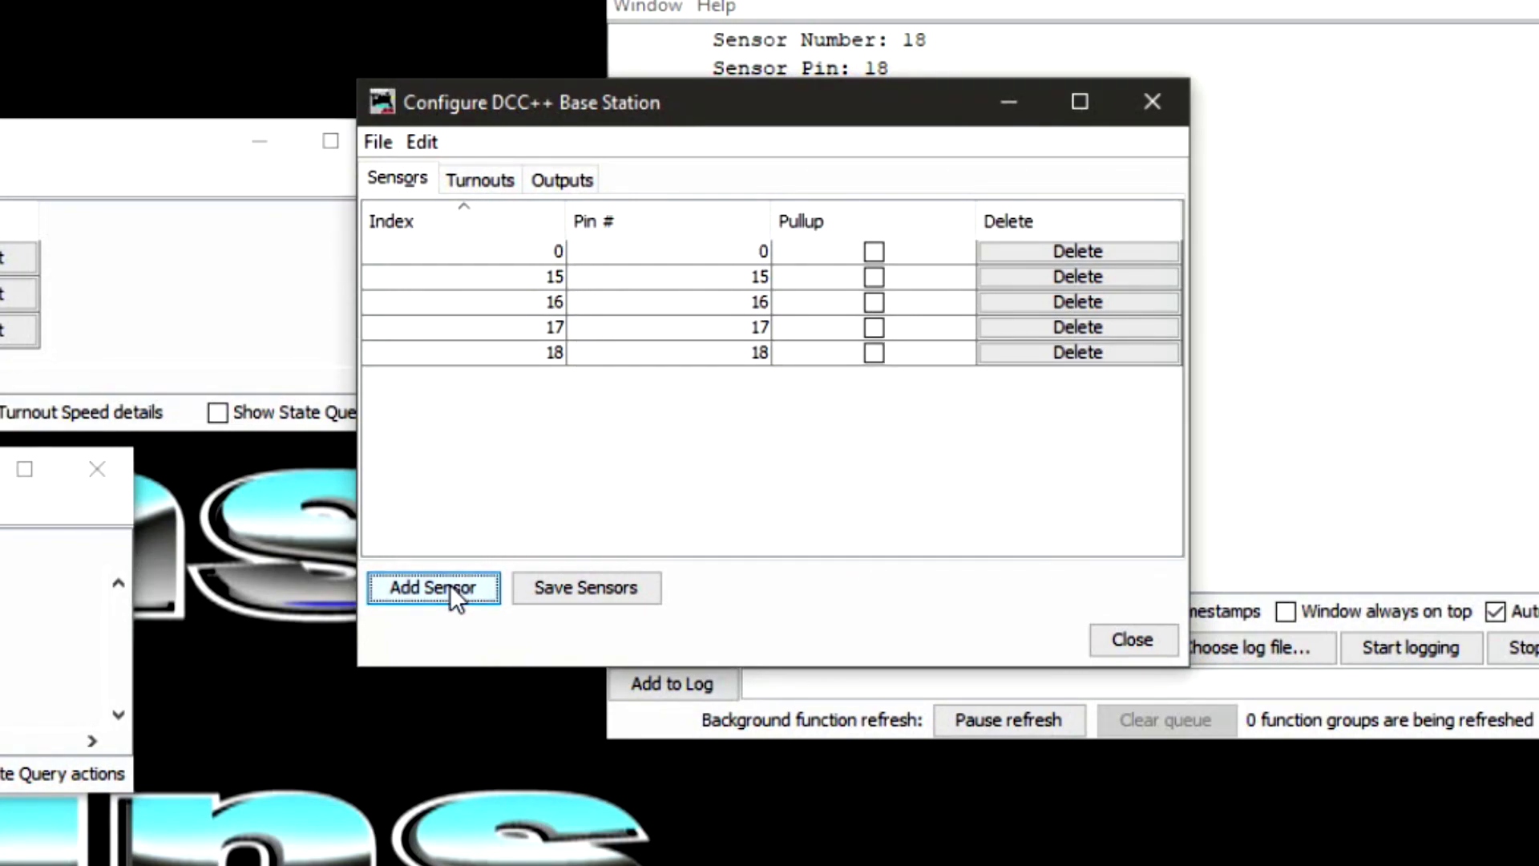
click(561, 252)
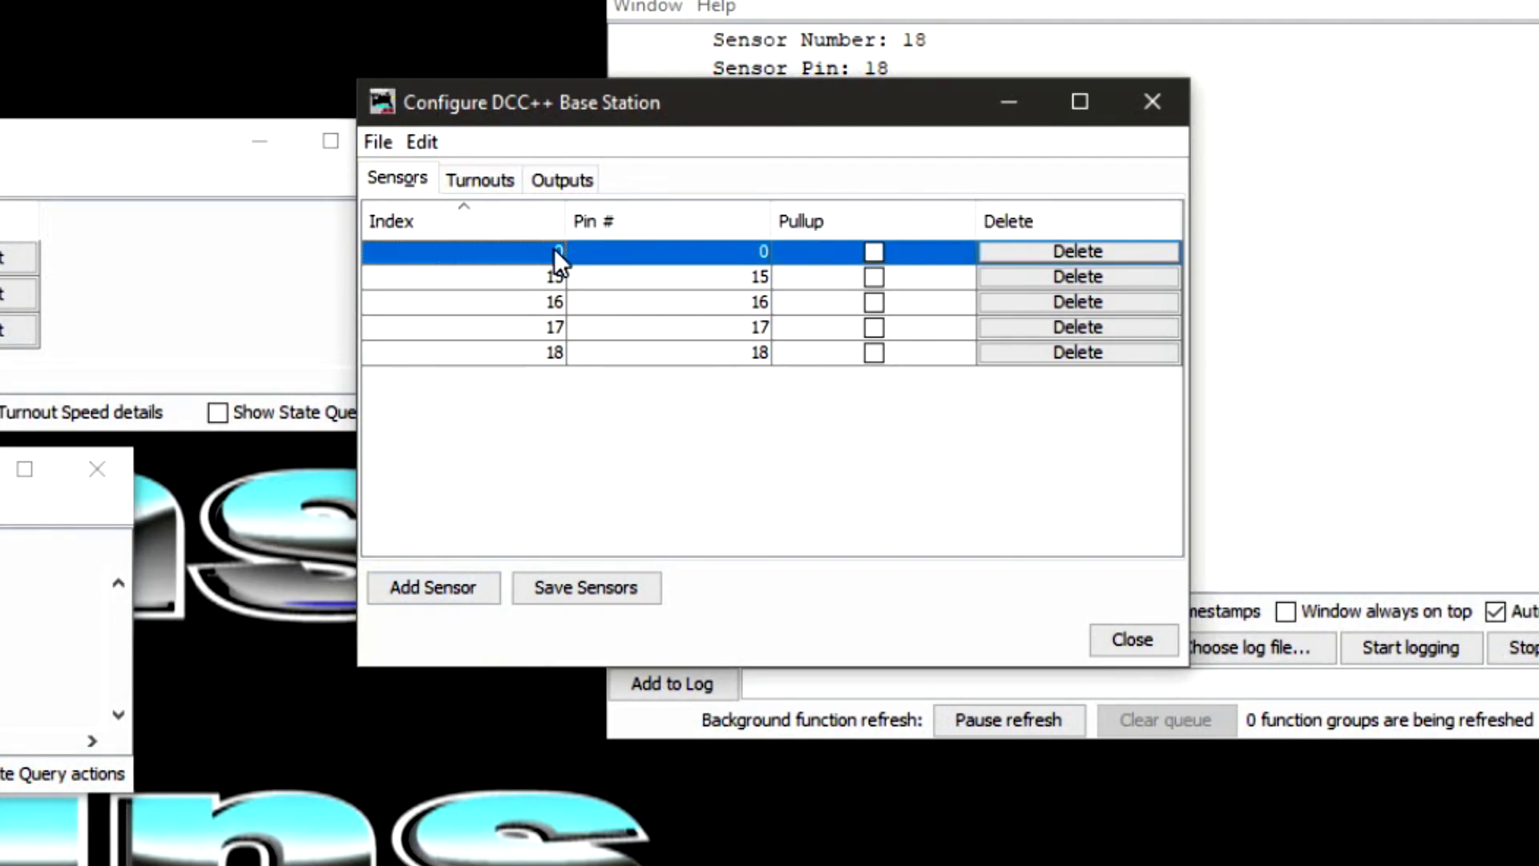
double_click(555, 249)
key(BackSpace)
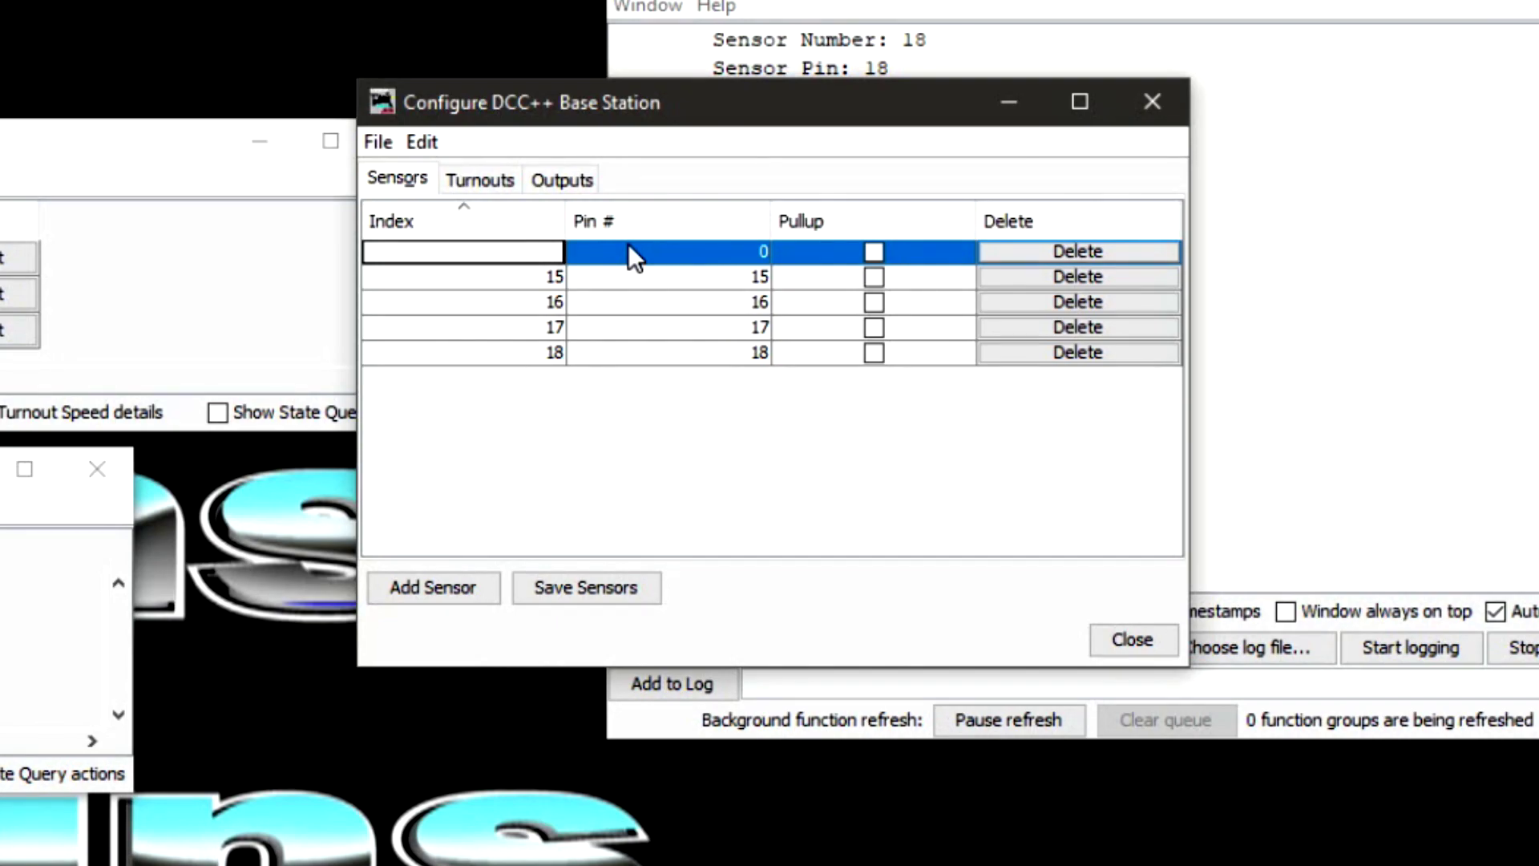
text(19)
click(629, 250)
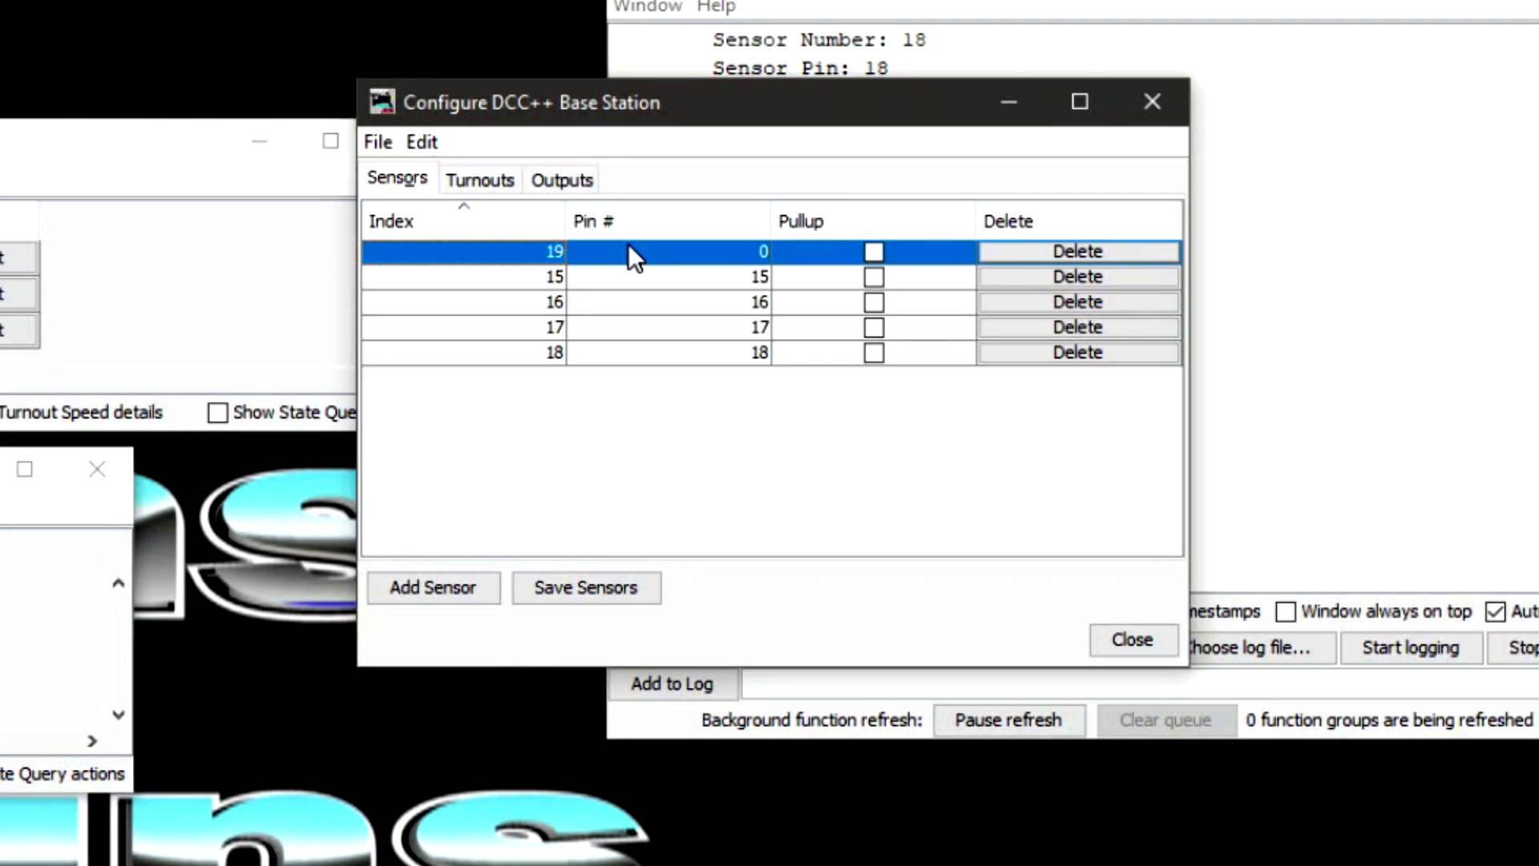
double_click(750, 257)
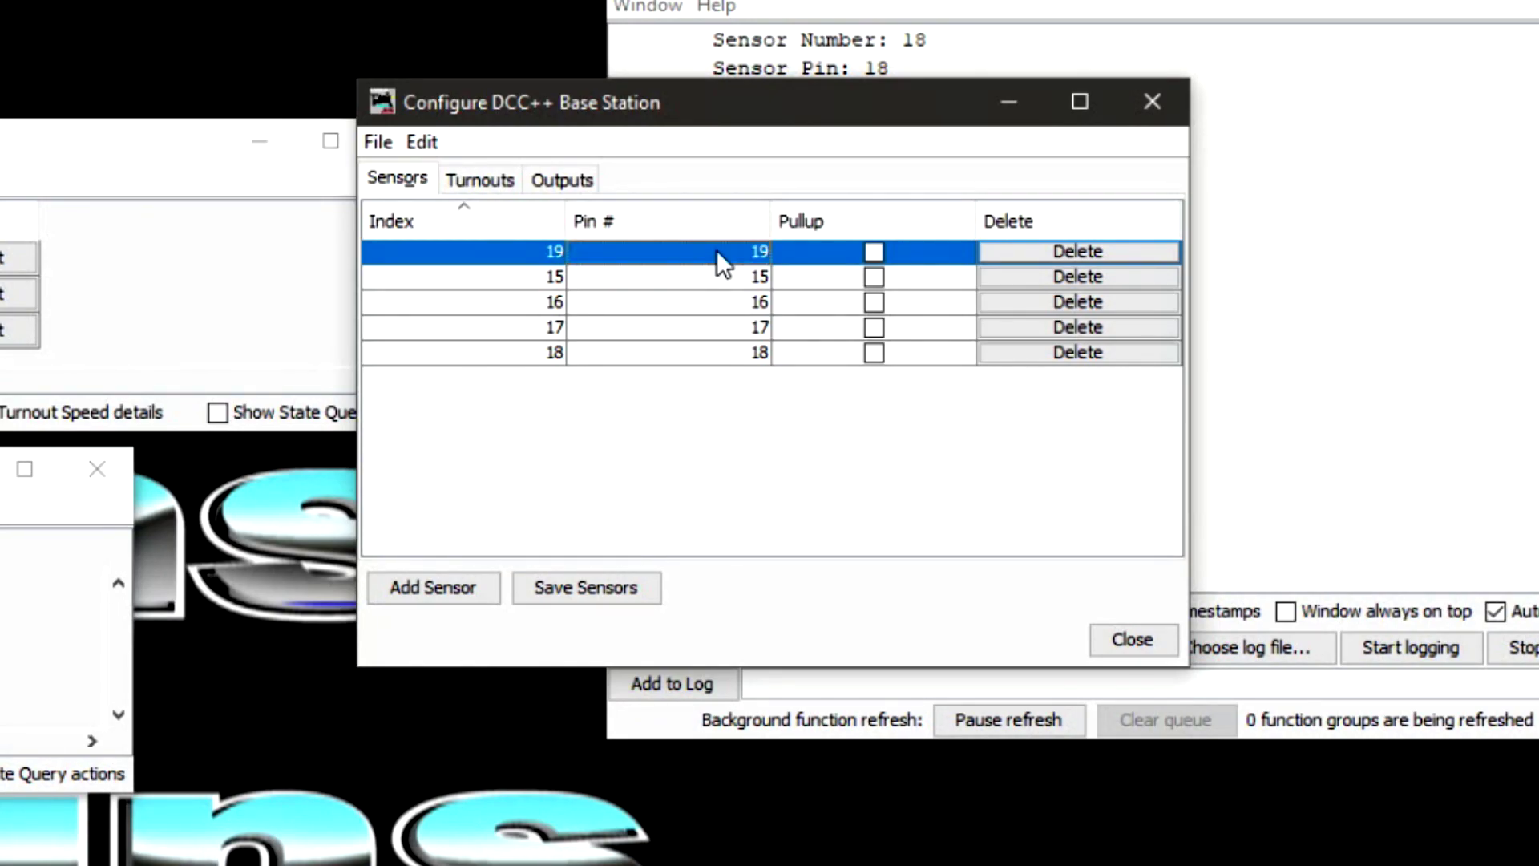
Save the sensor list with new sensor 19 to the base station and write it to EEPROM.
click(639, 593)
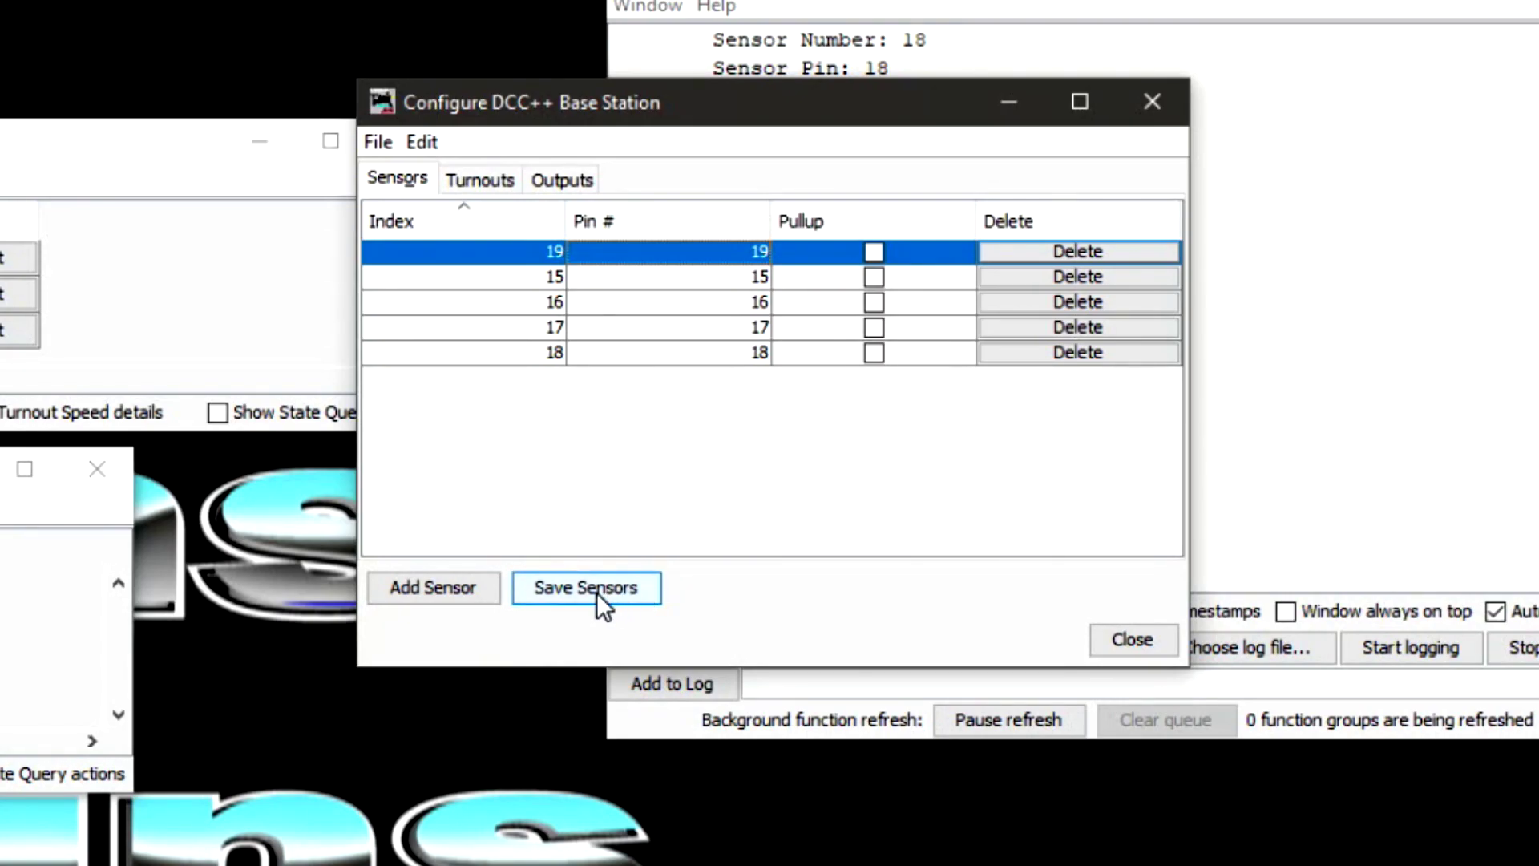
click(596, 593)
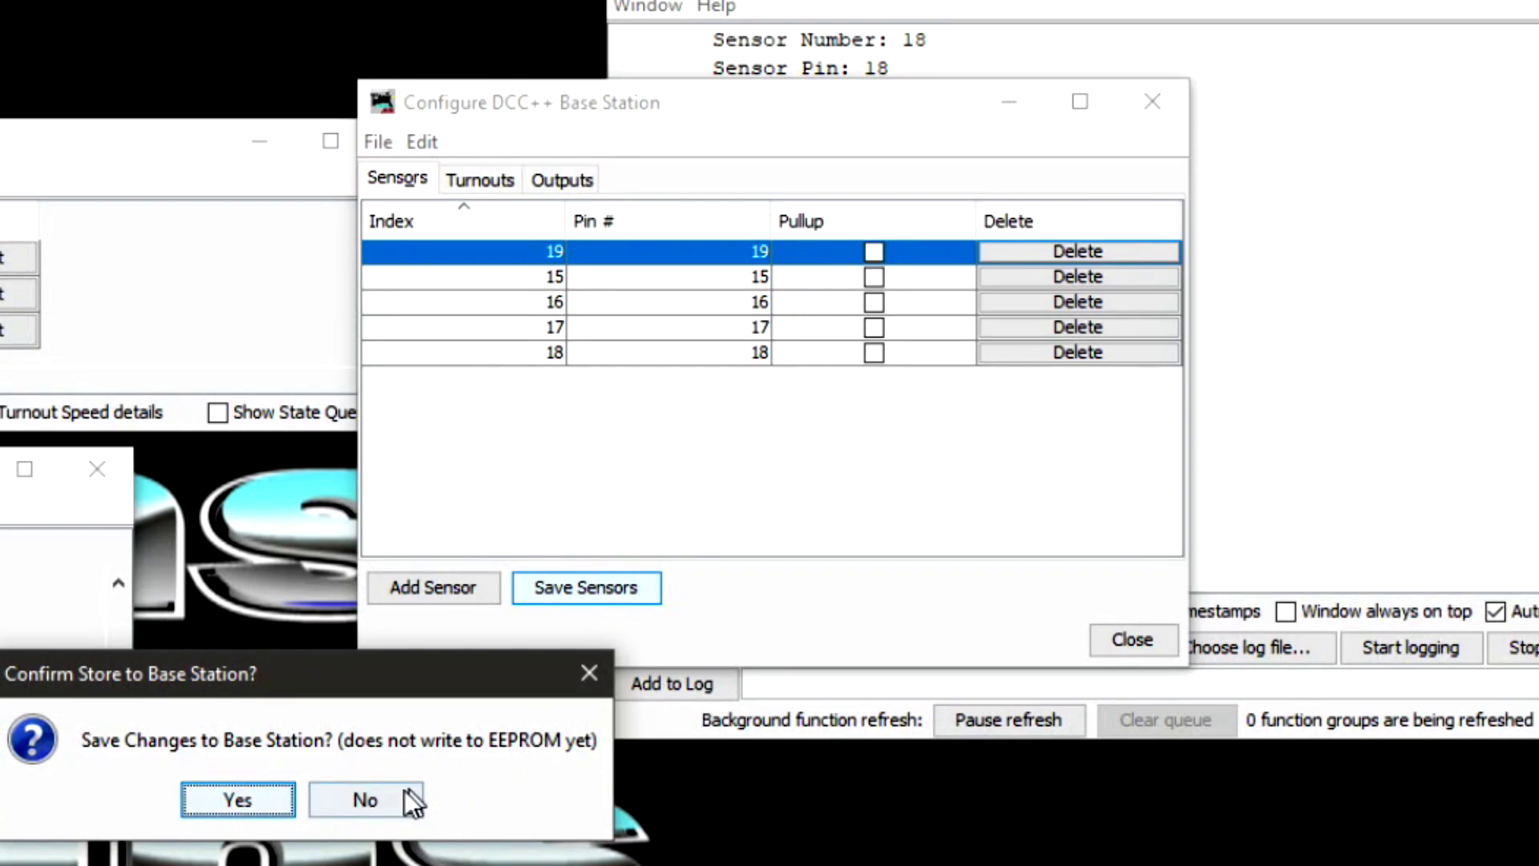
click(243, 802)
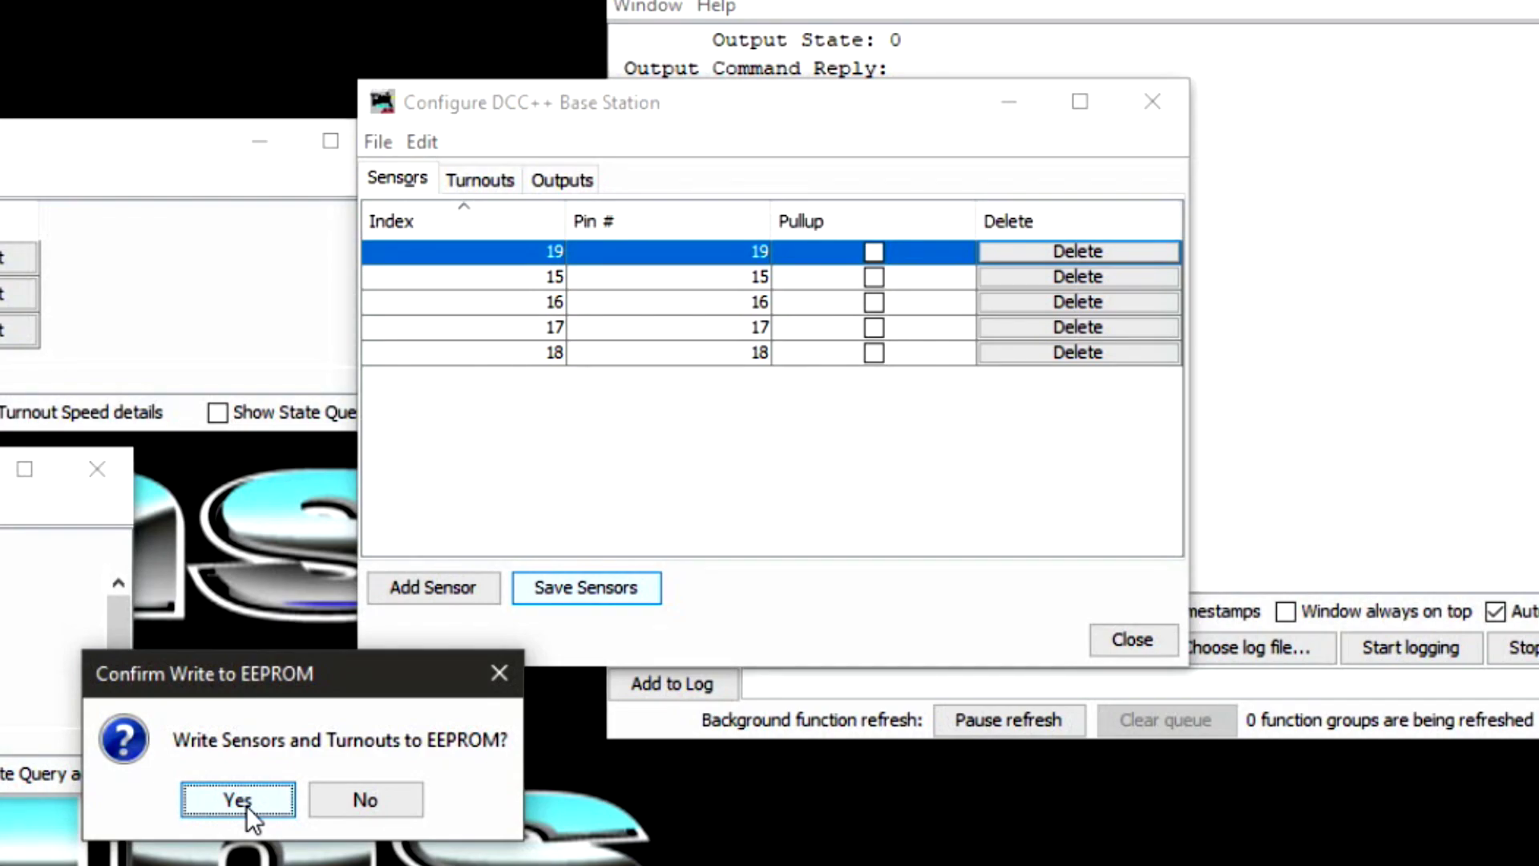
click(237, 800)
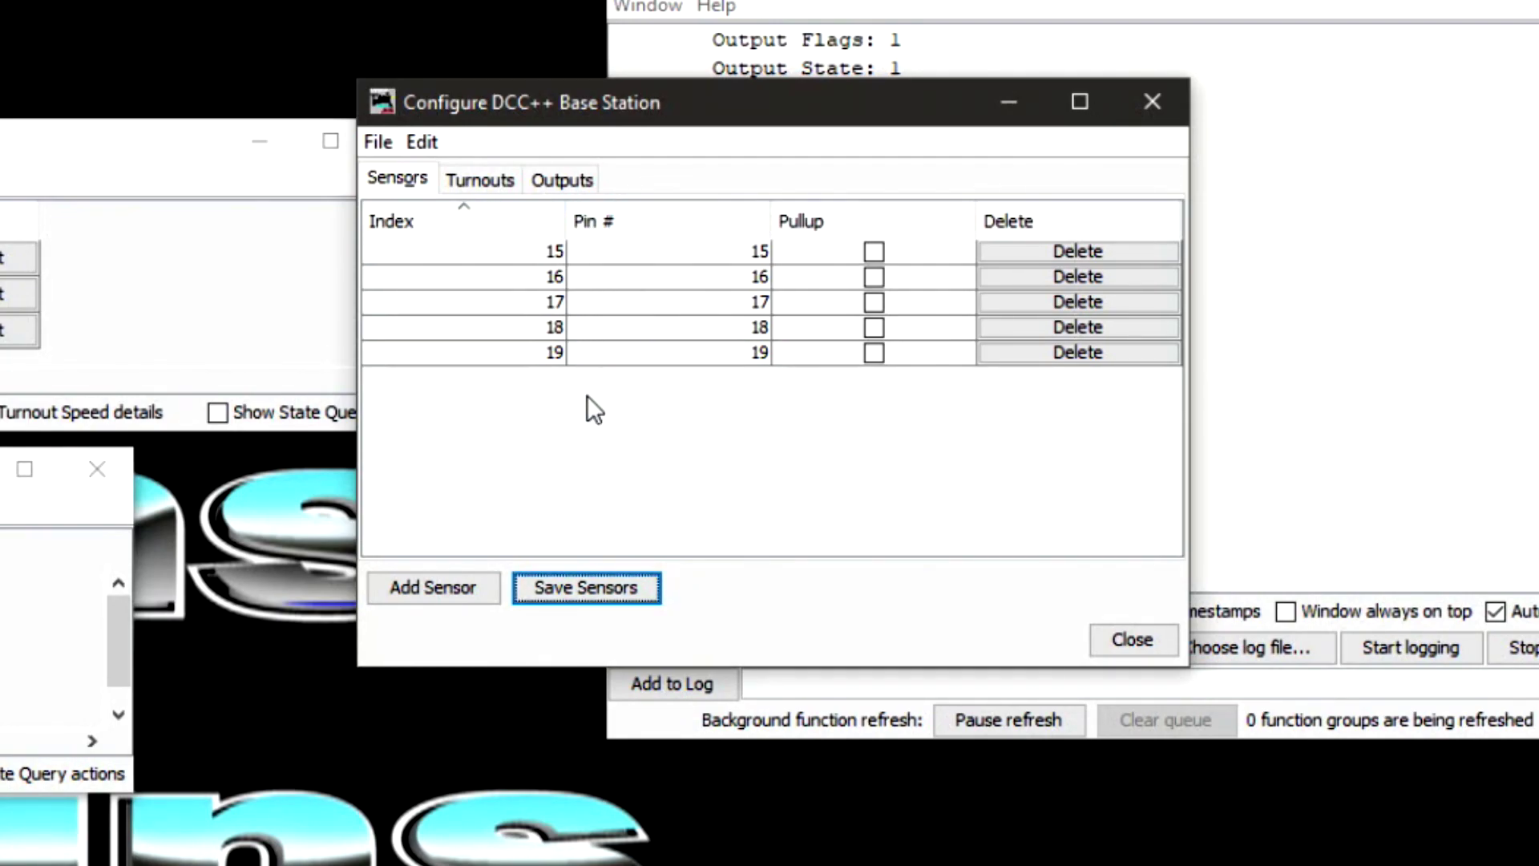
Add another base station sensor with index 20 on pin 20.
click(439, 593)
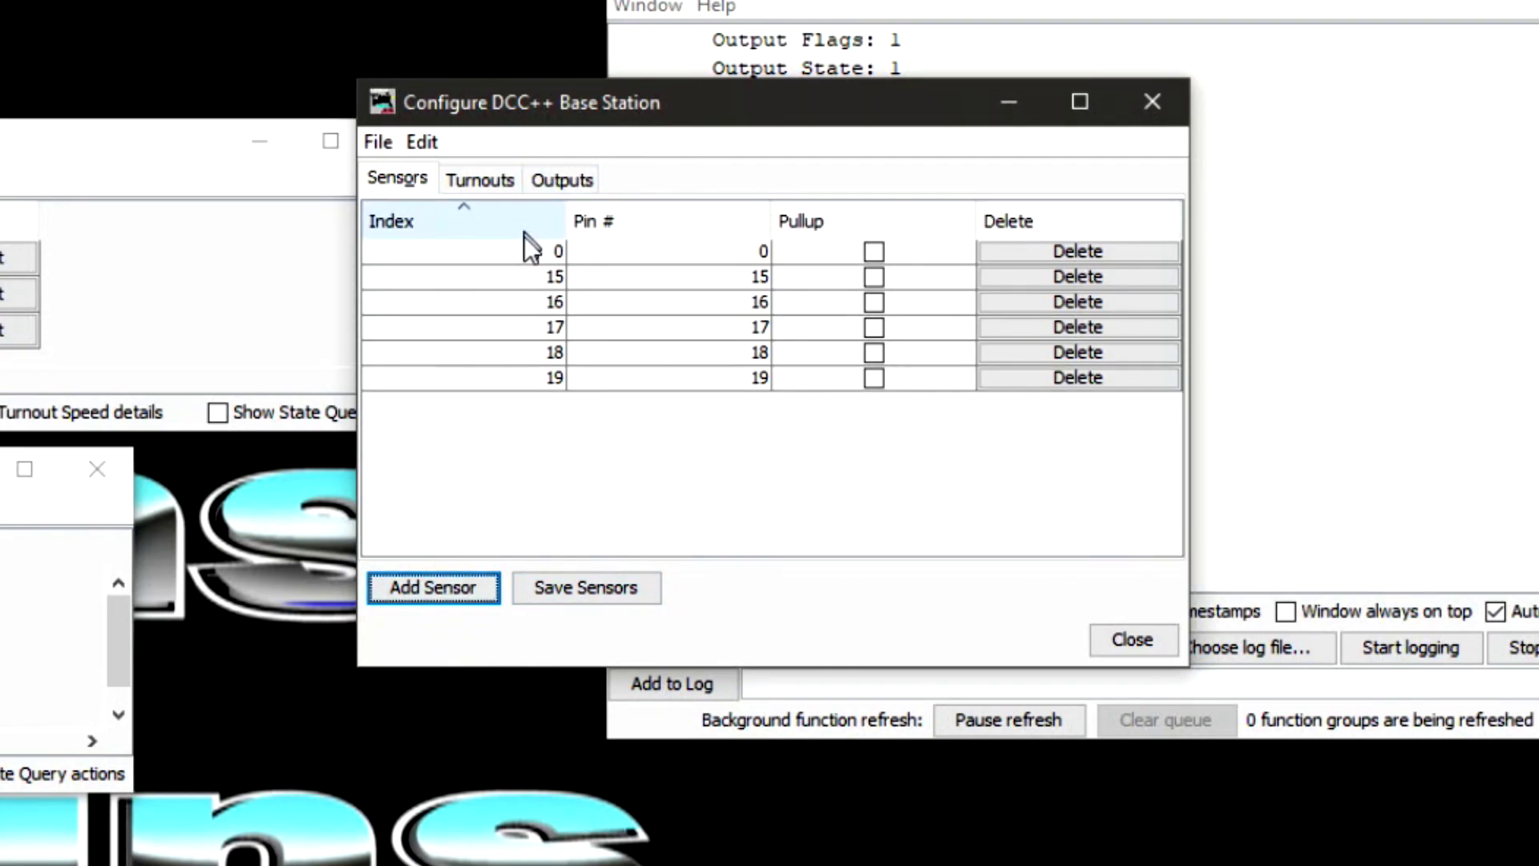
click(536, 249)
double_click(535, 248)
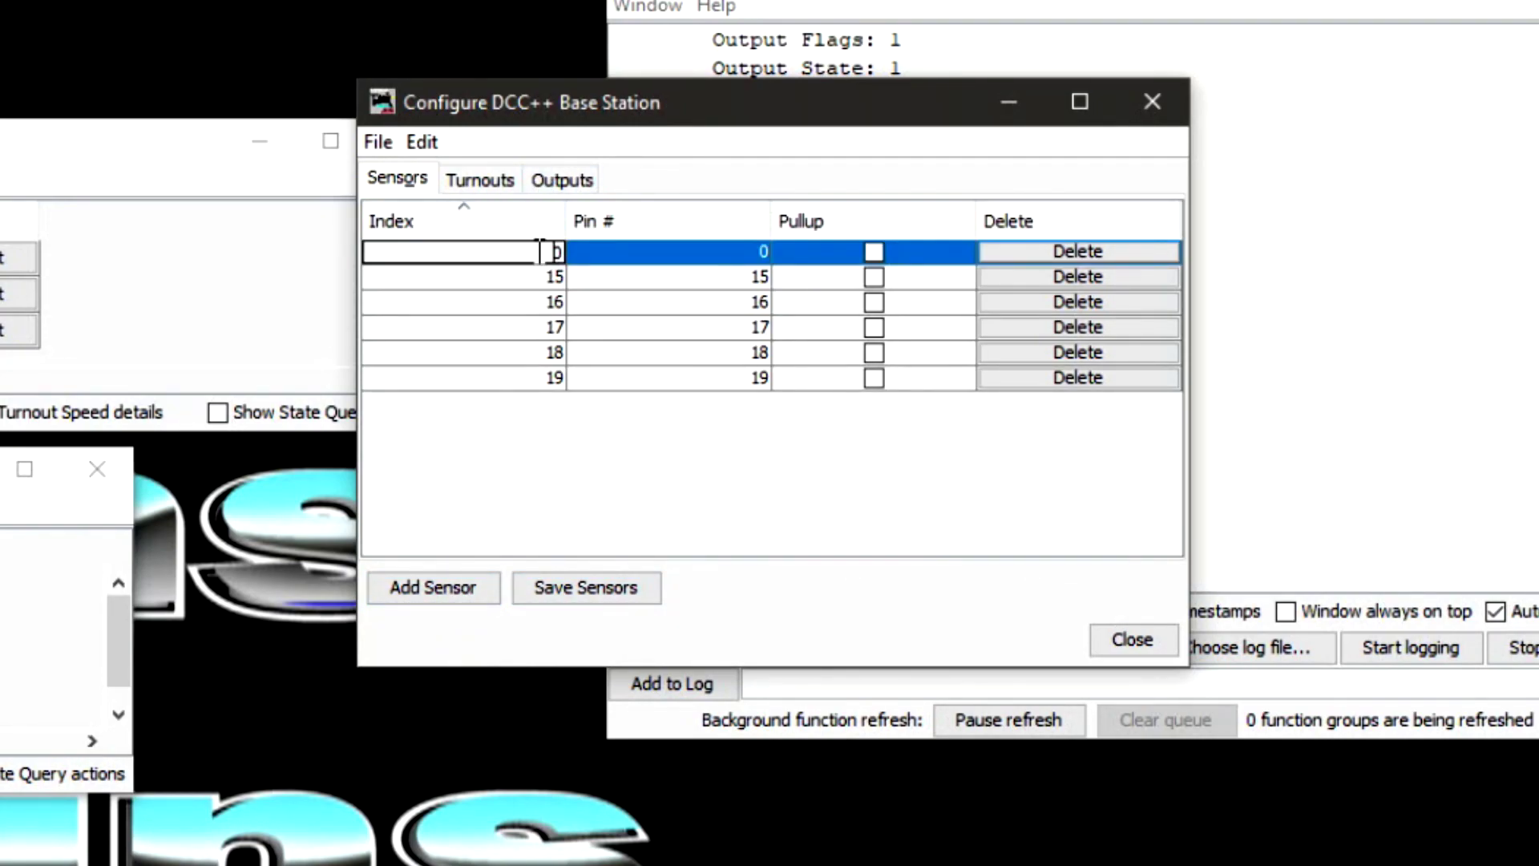
text(2)
key(Return)
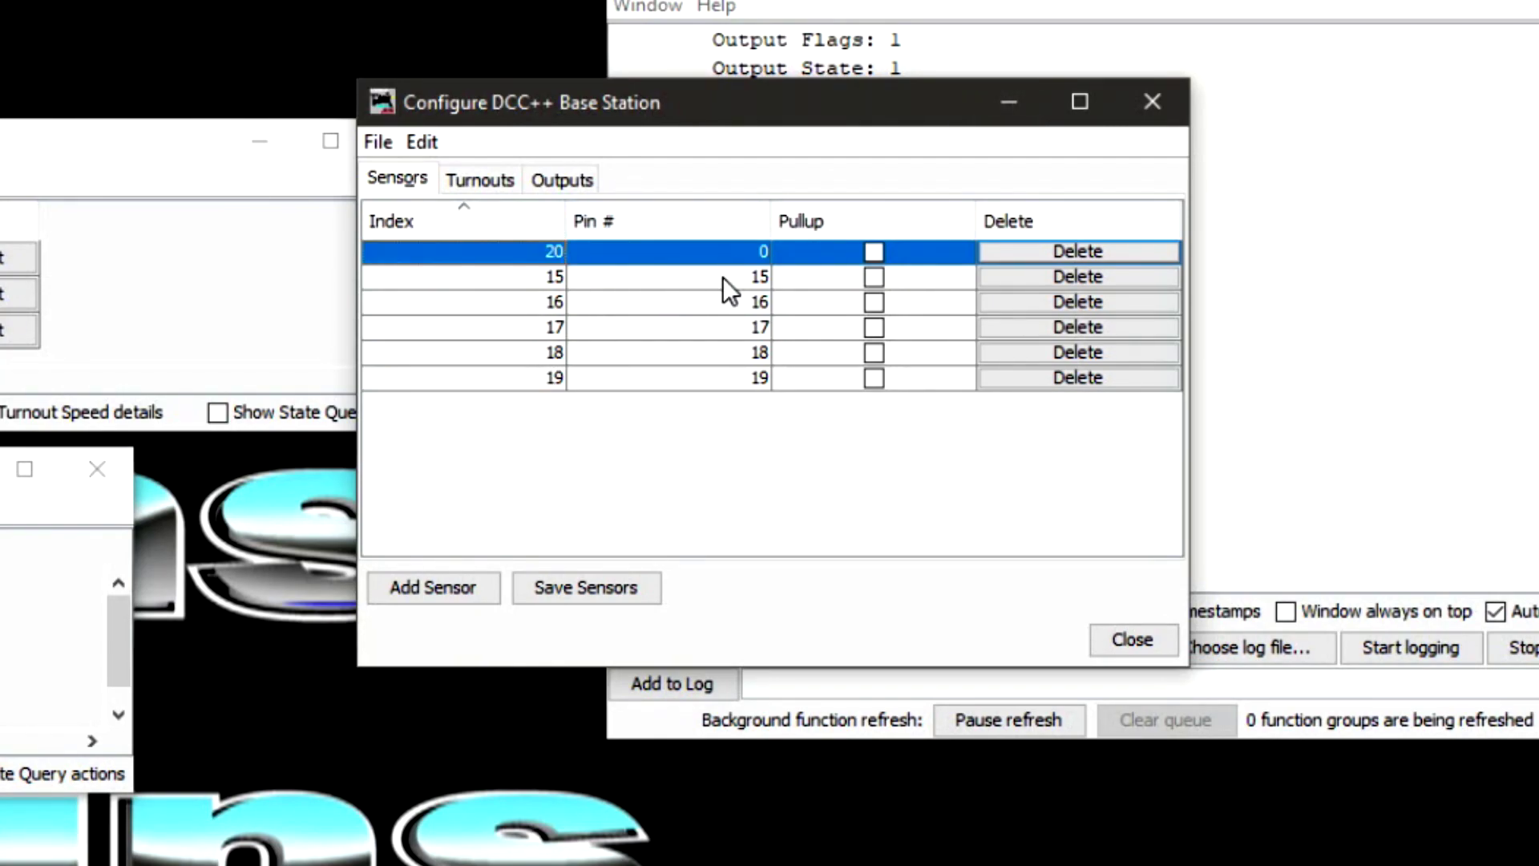
double_click(745, 255)
text(2)
key(Return)
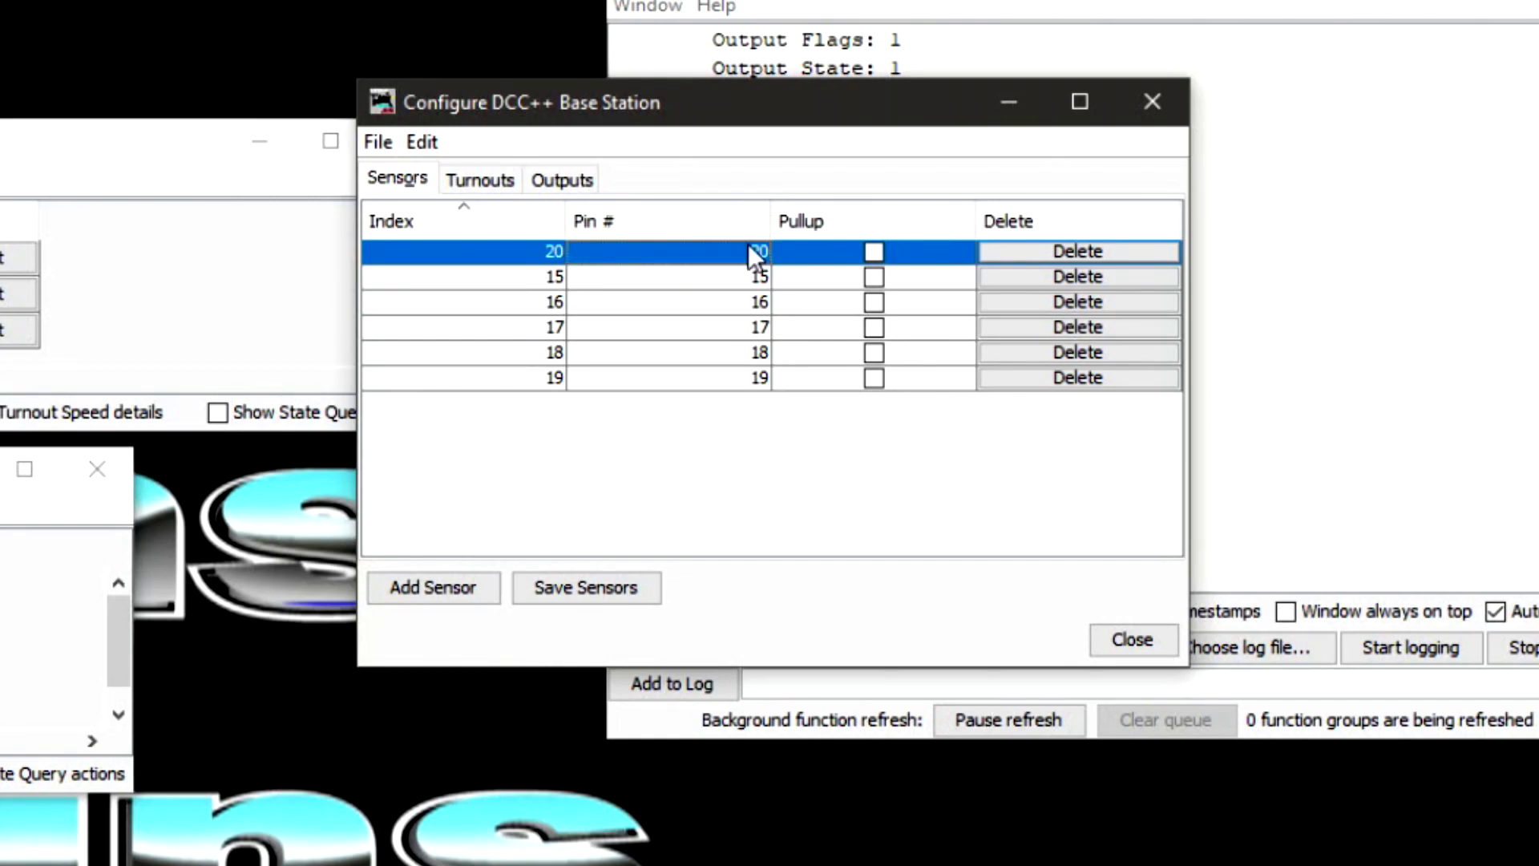
Save the sensor list including sensor 20 to the base station and write it to EEPROM.
click(574, 593)
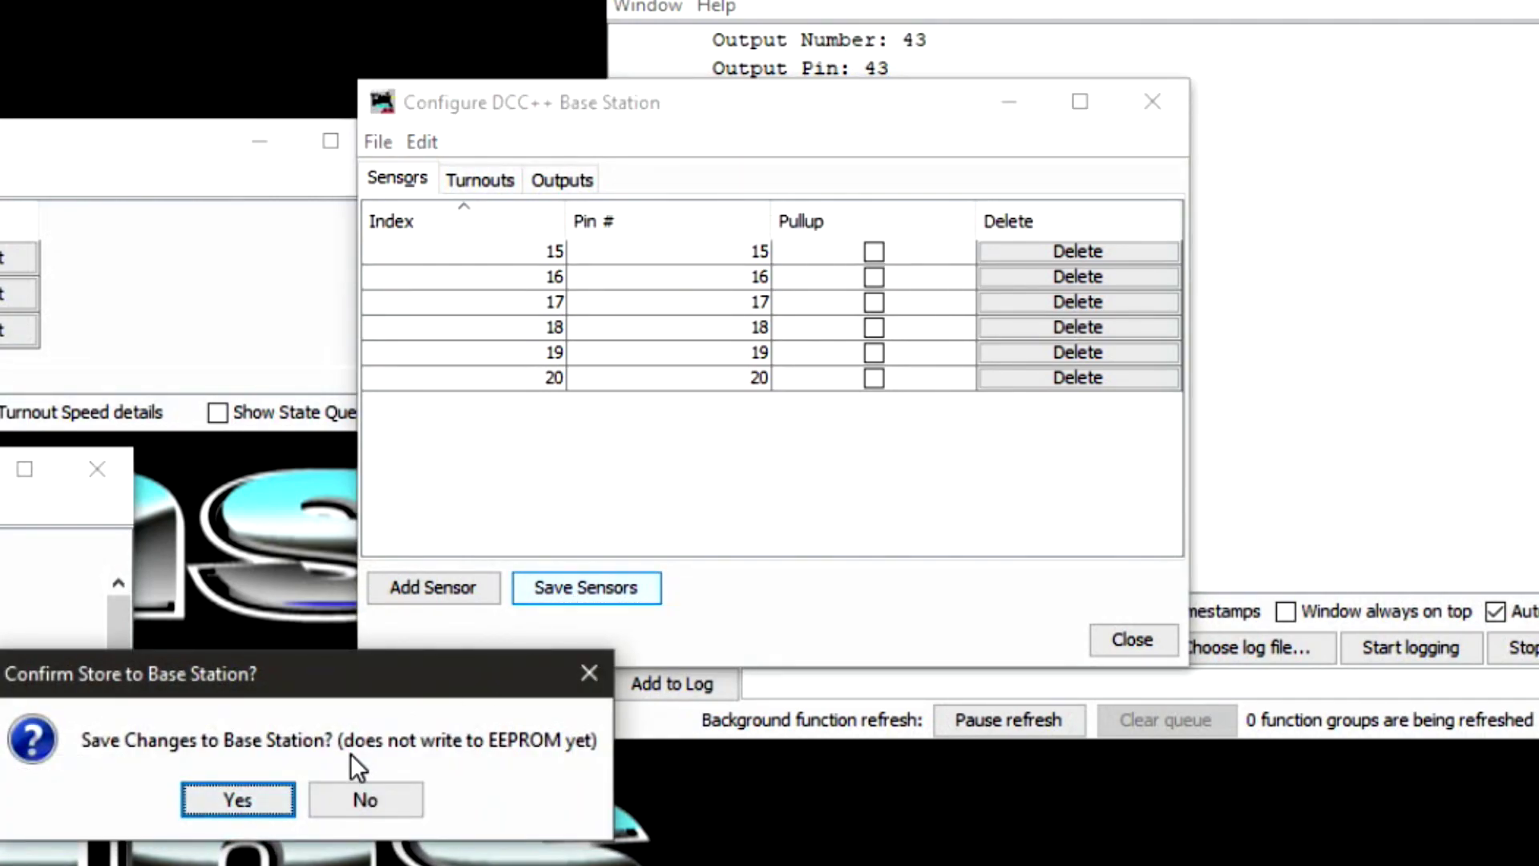
click(253, 810)
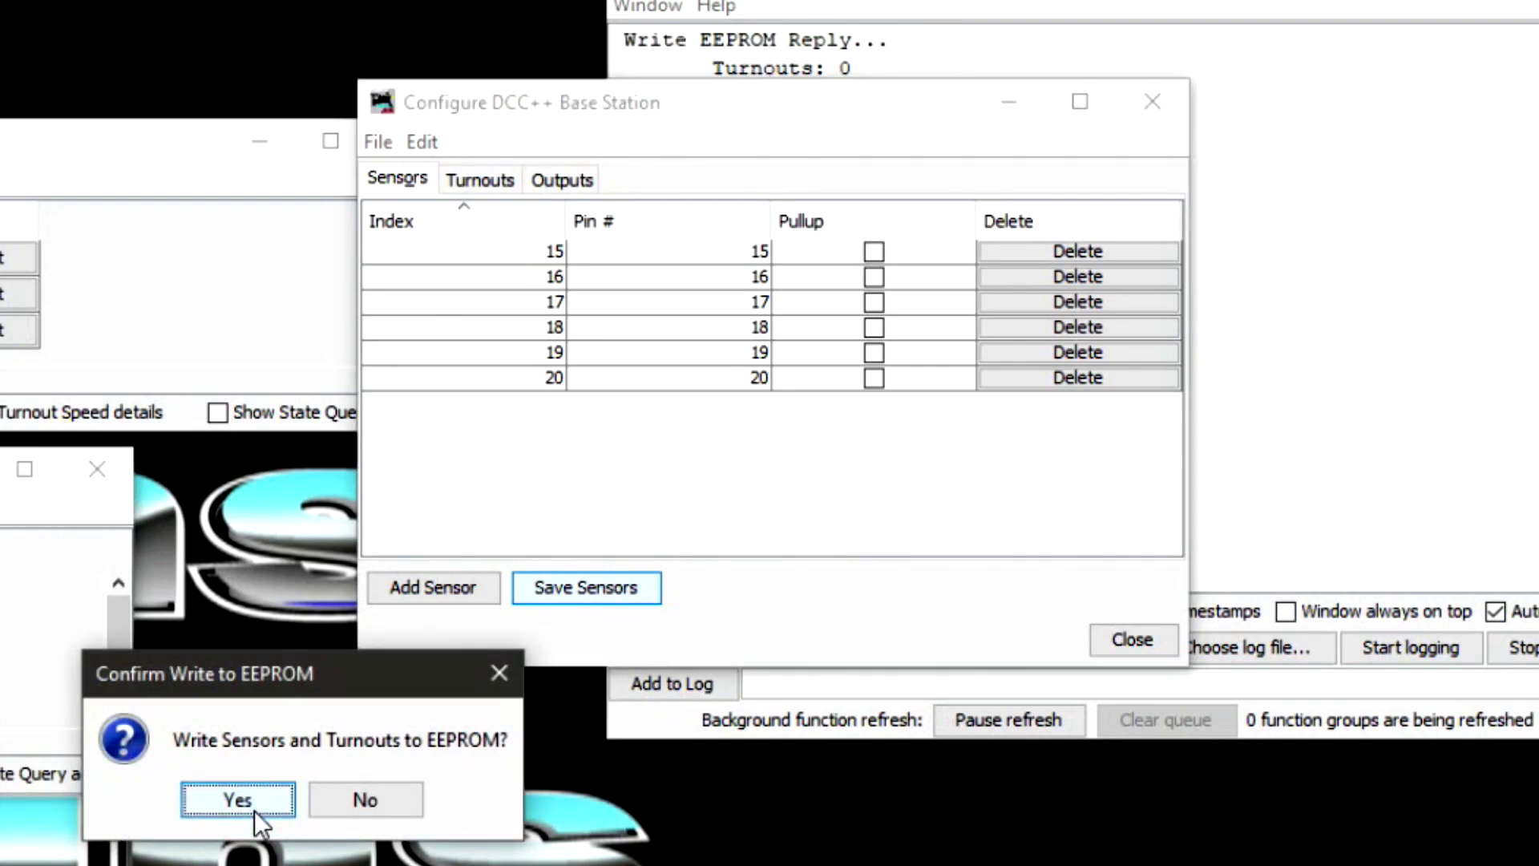
click(257, 807)
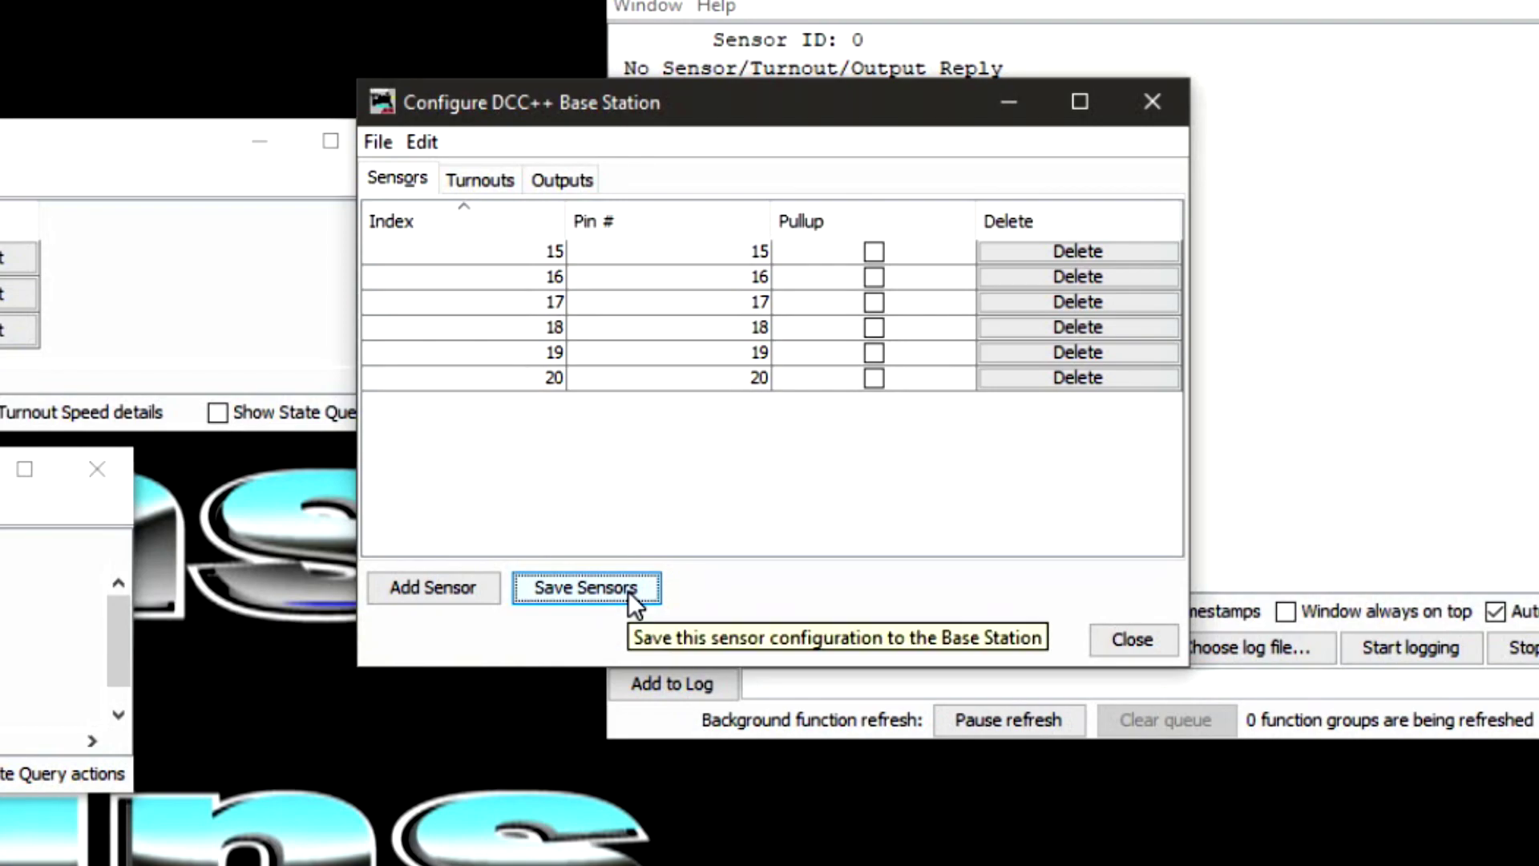
Close the base station configuration, saving the changes to the base station and writing the sensors and turnouts to EEPROM.
click(1140, 647)
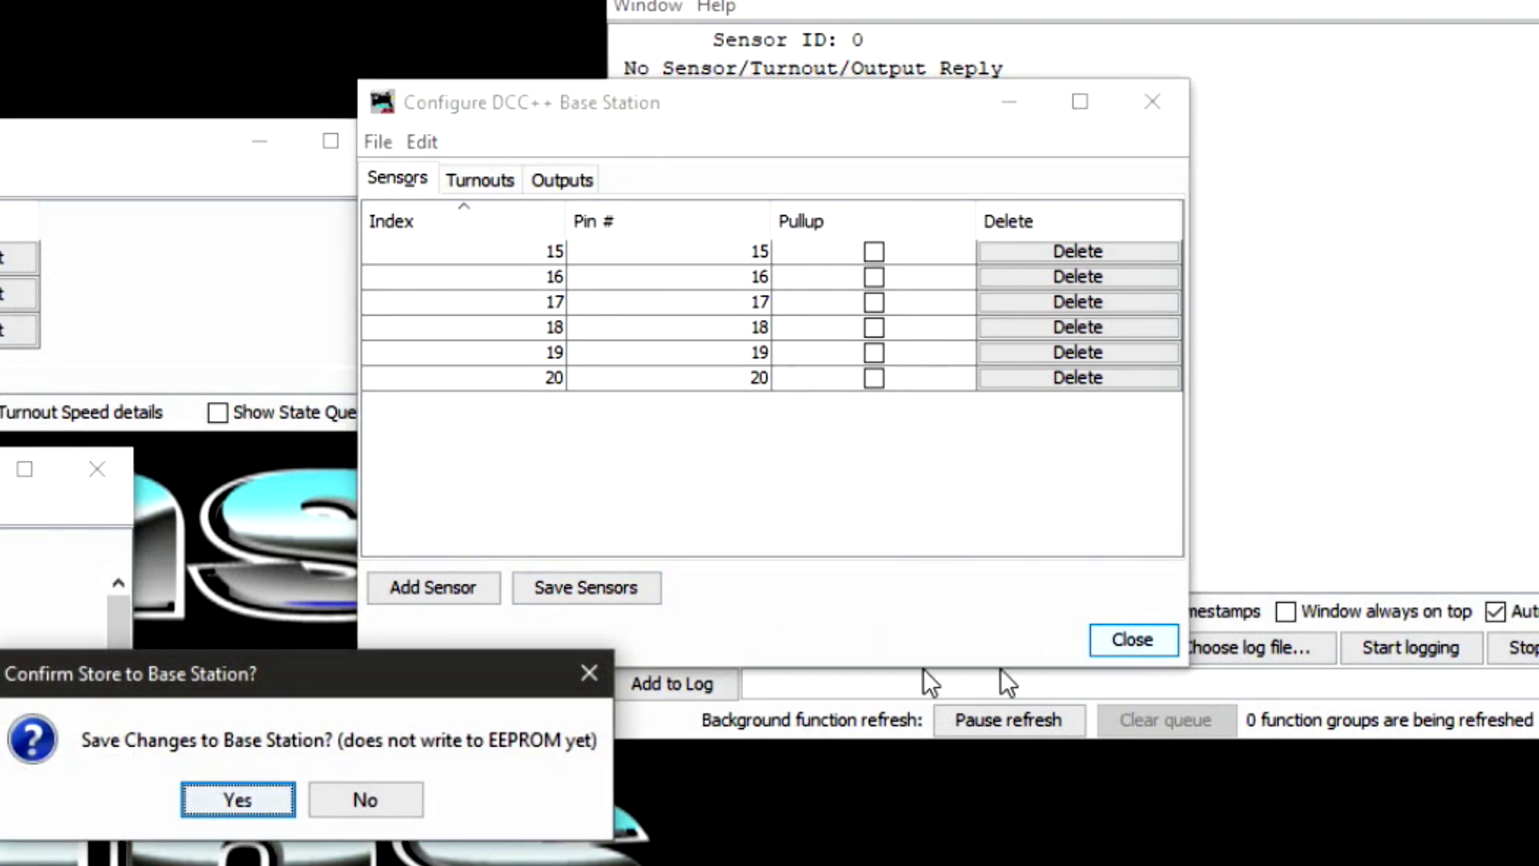
click(244, 806)
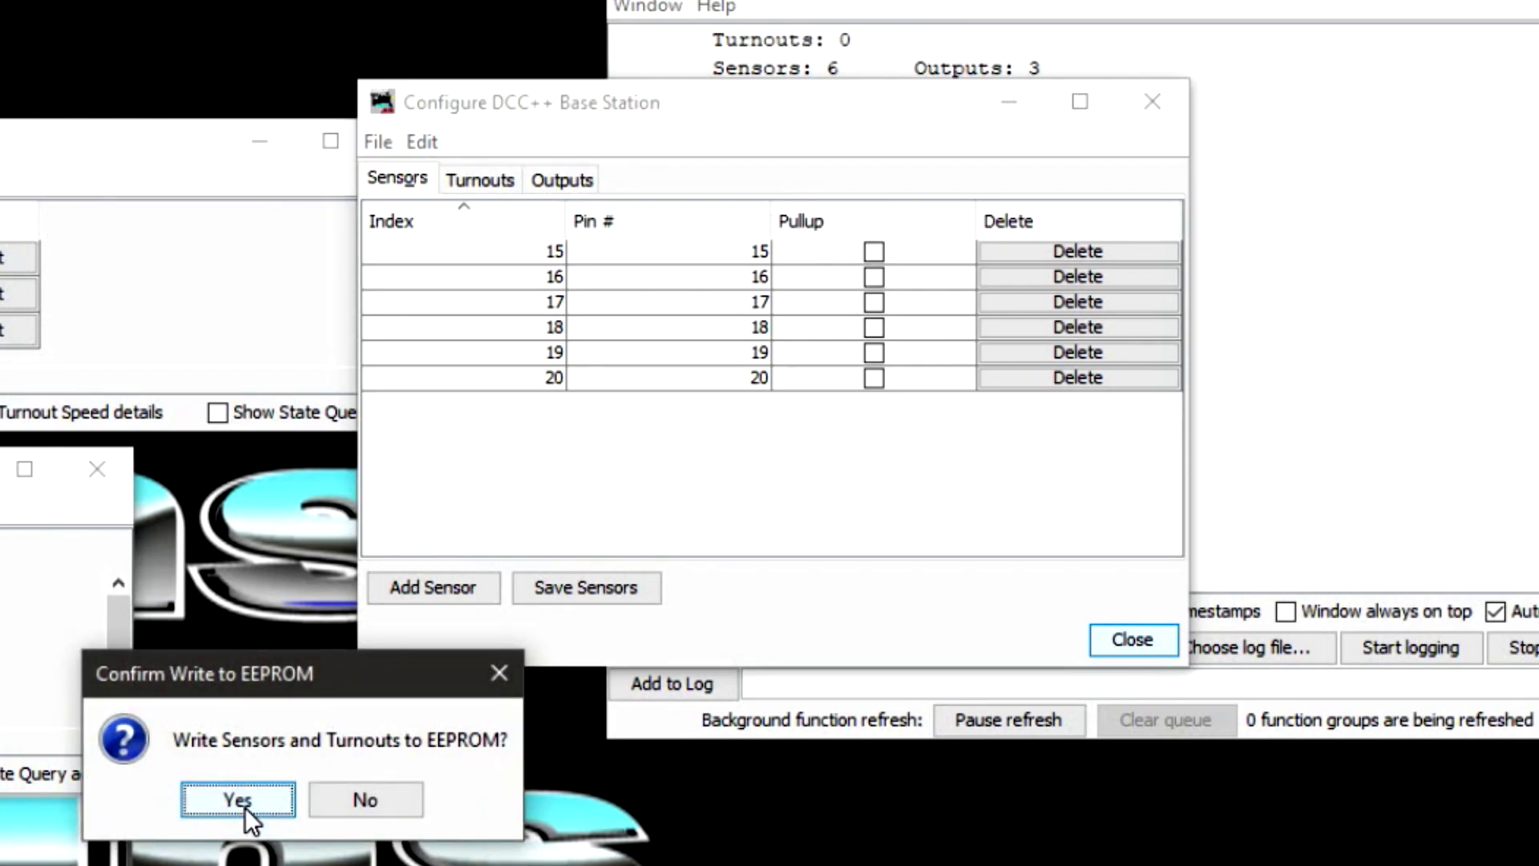
click(244, 807)
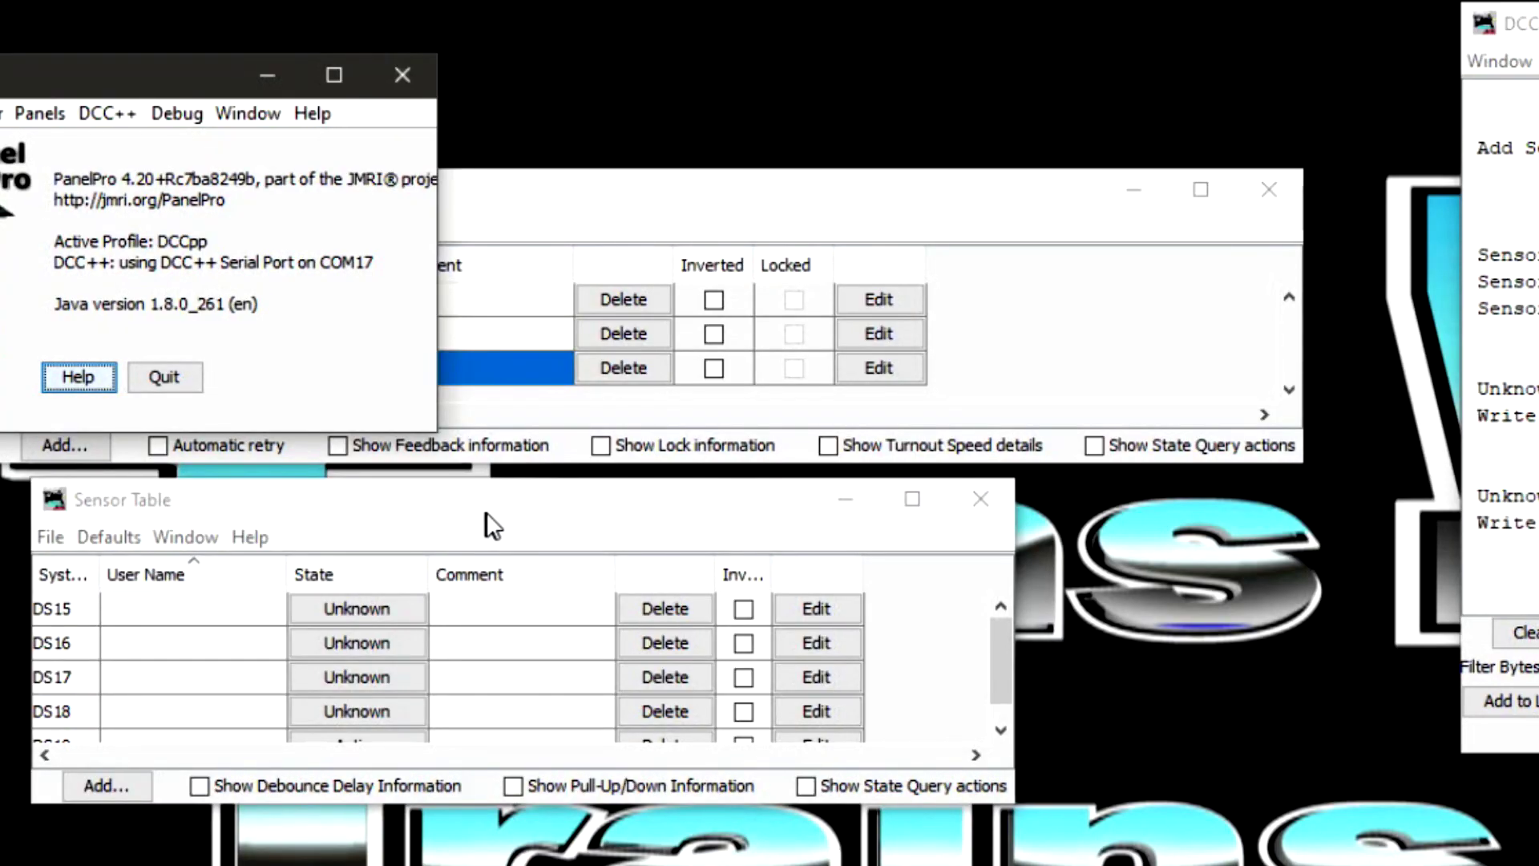
Move the Sensor Table clear of the PanelPro window and make it taller so all sensor rows fit.
drag(426, 306, 597, 218)
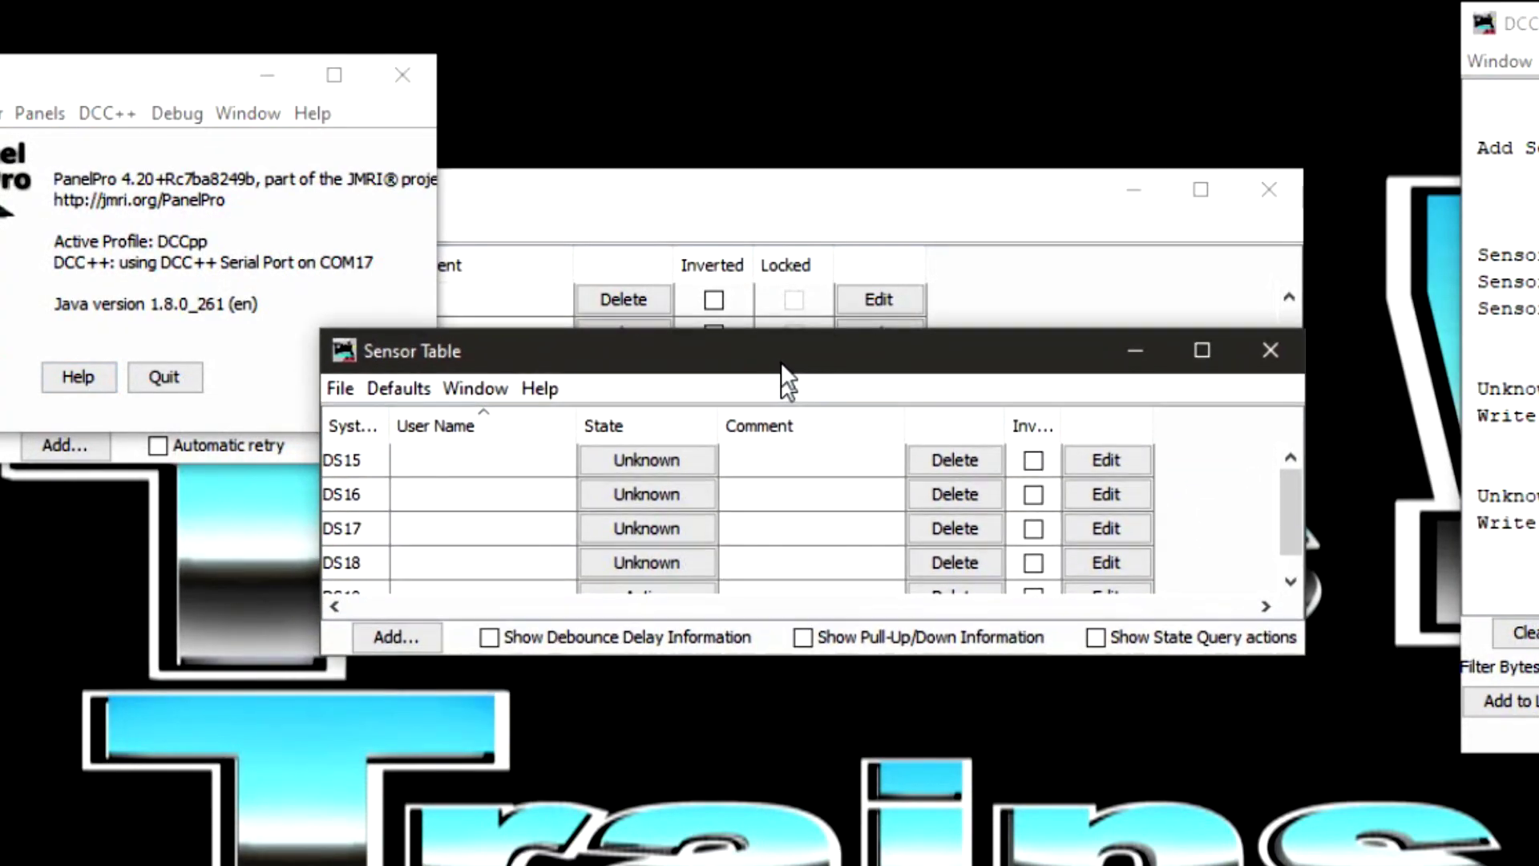
drag(780, 363, 784, 351)
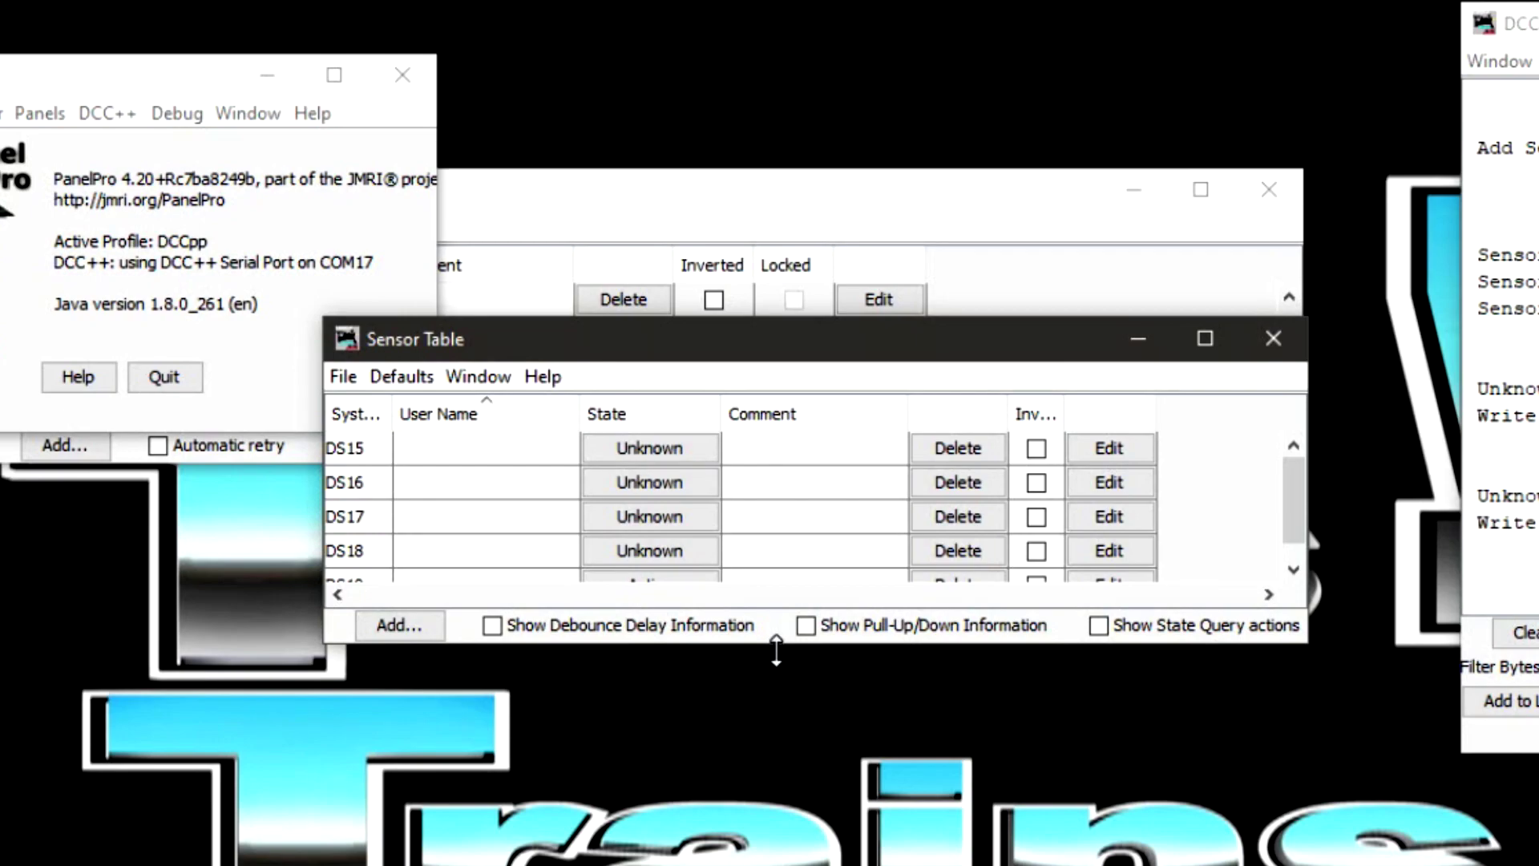
drag(776, 642, 789, 764)
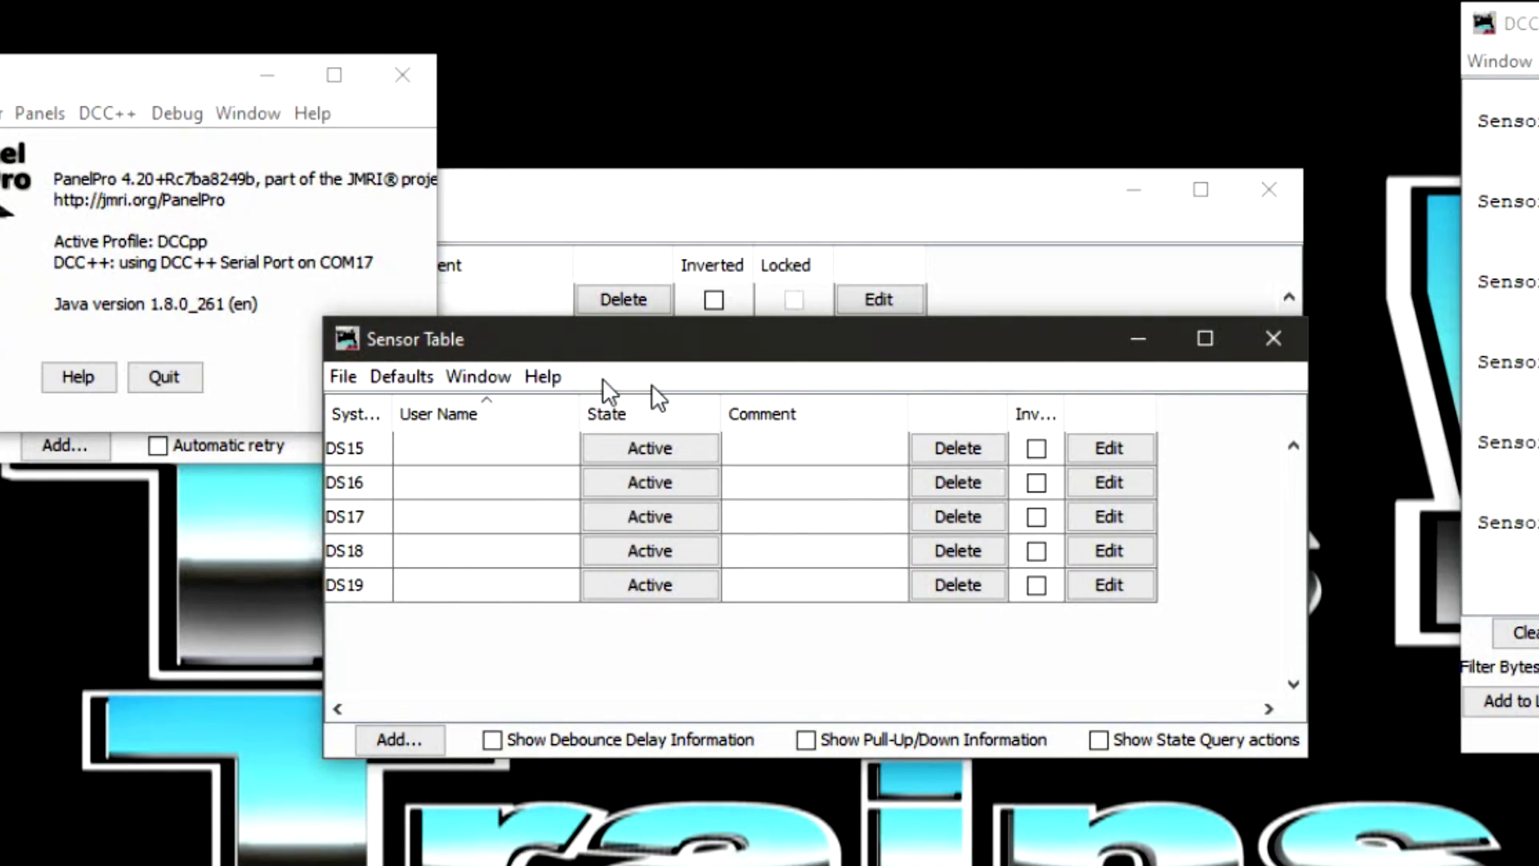
drag(760, 335, 723, 345)
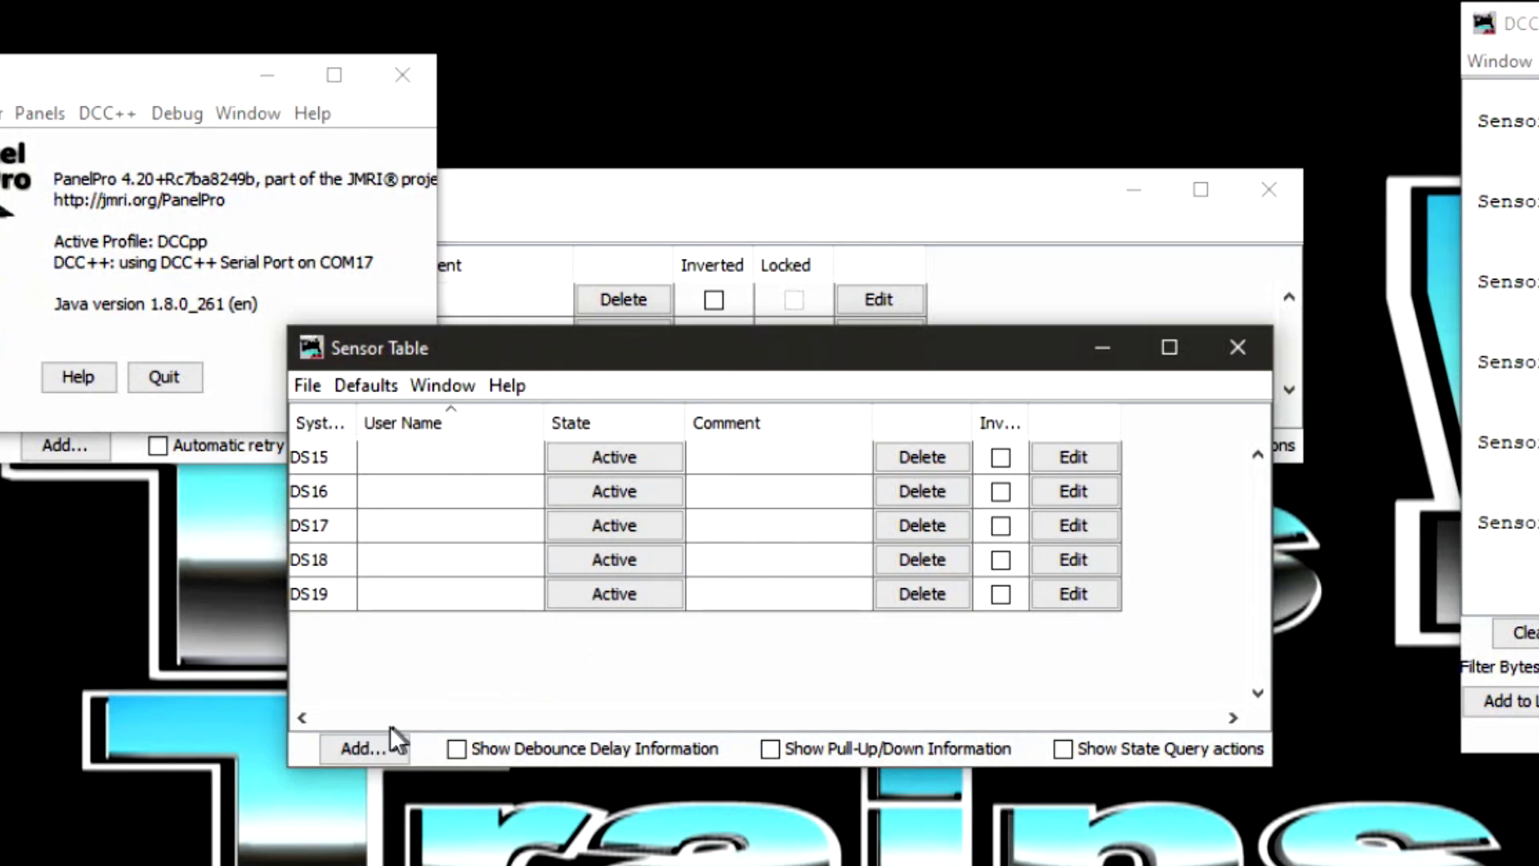
Reopen the base station configuration, save the sensors to the base station and EEPROM again, and close it.
click(107, 113)
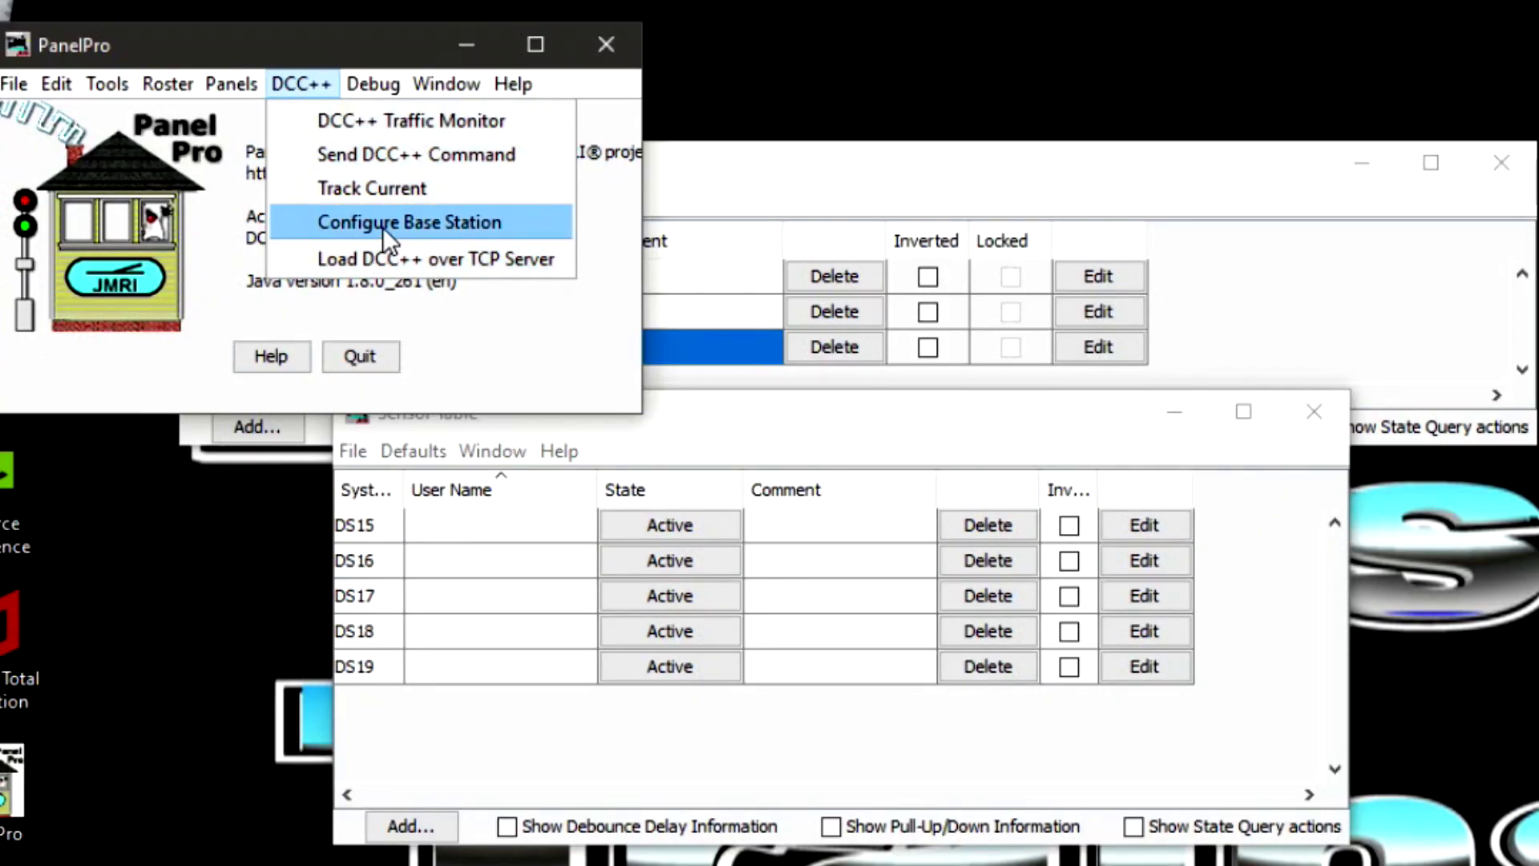
click(382, 227)
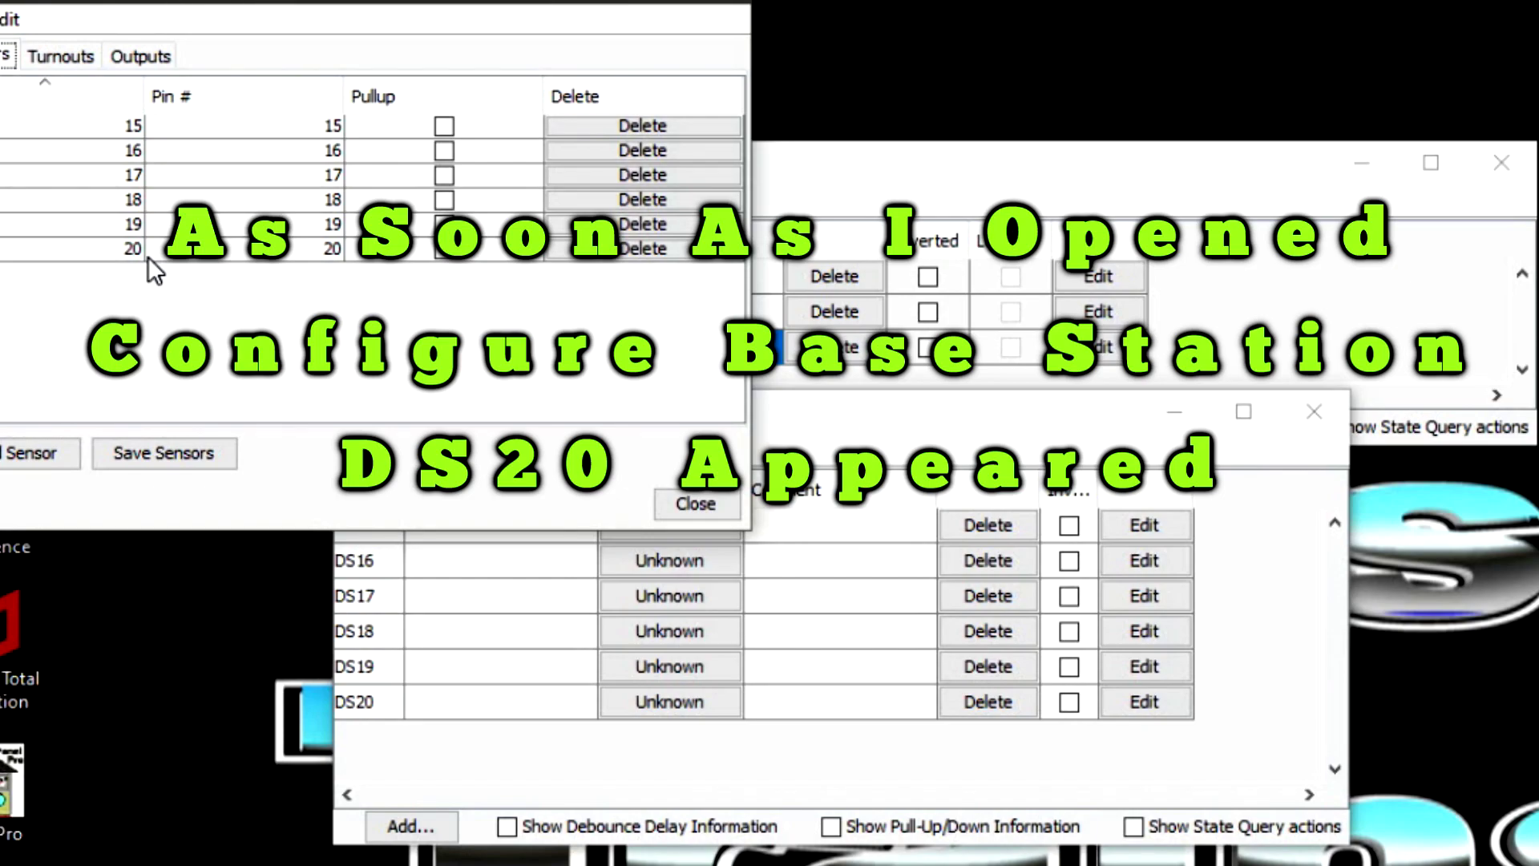
click(167, 461)
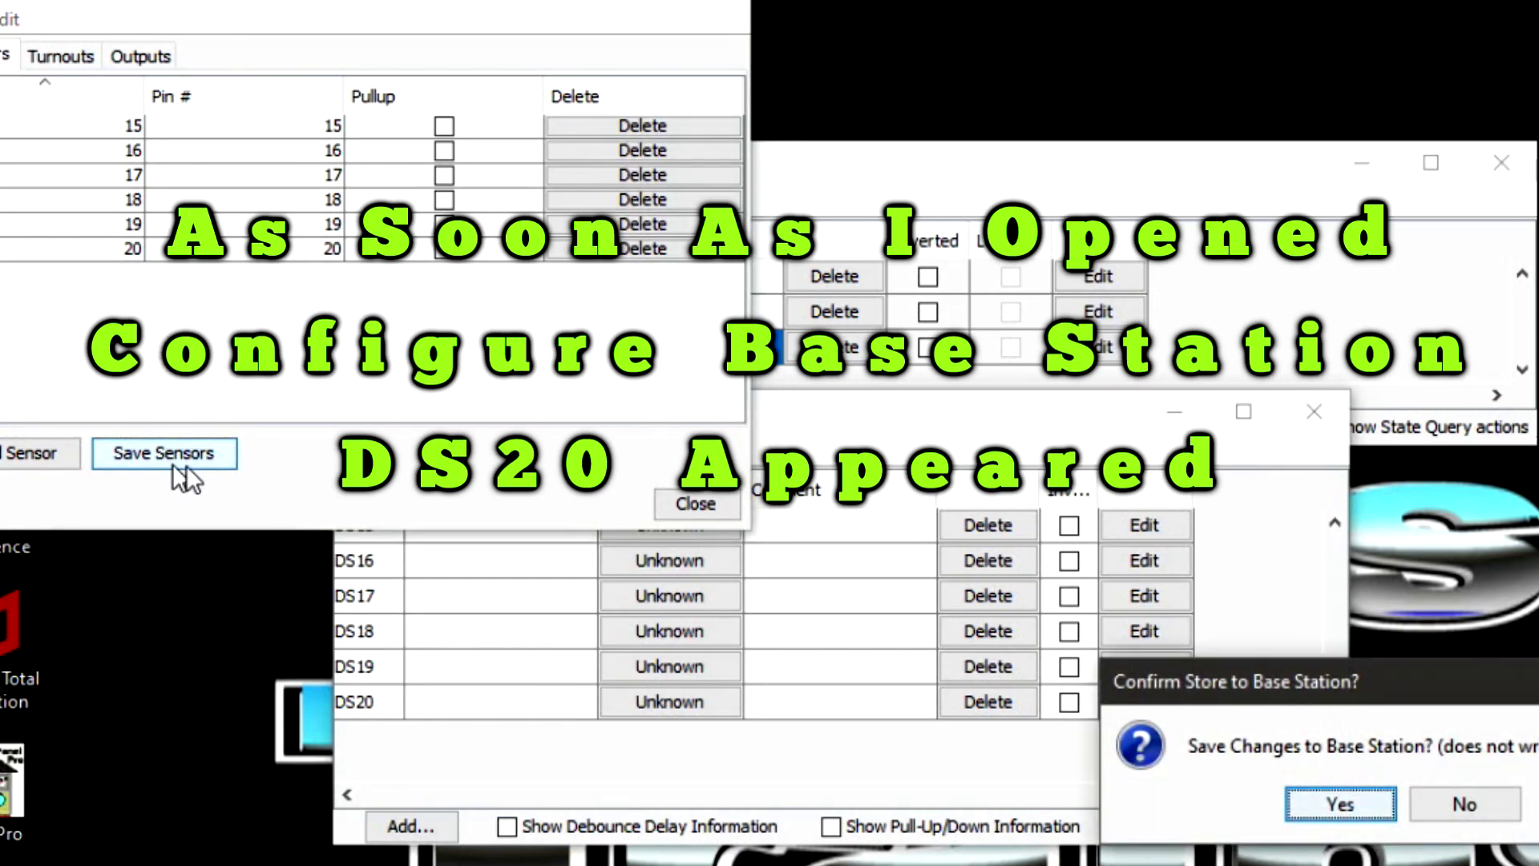
click(1331, 804)
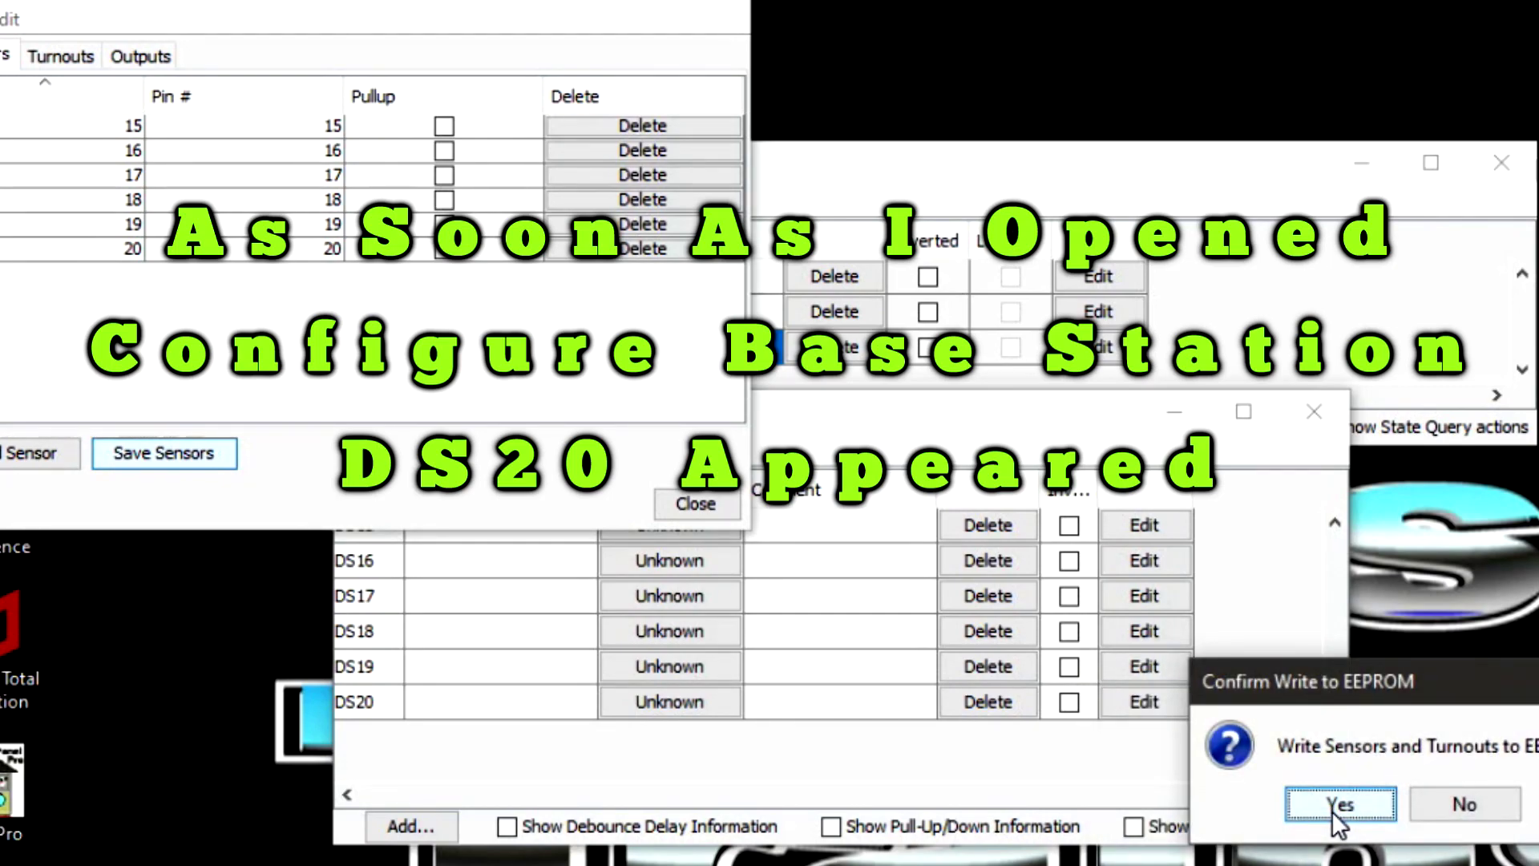
click(1334, 805)
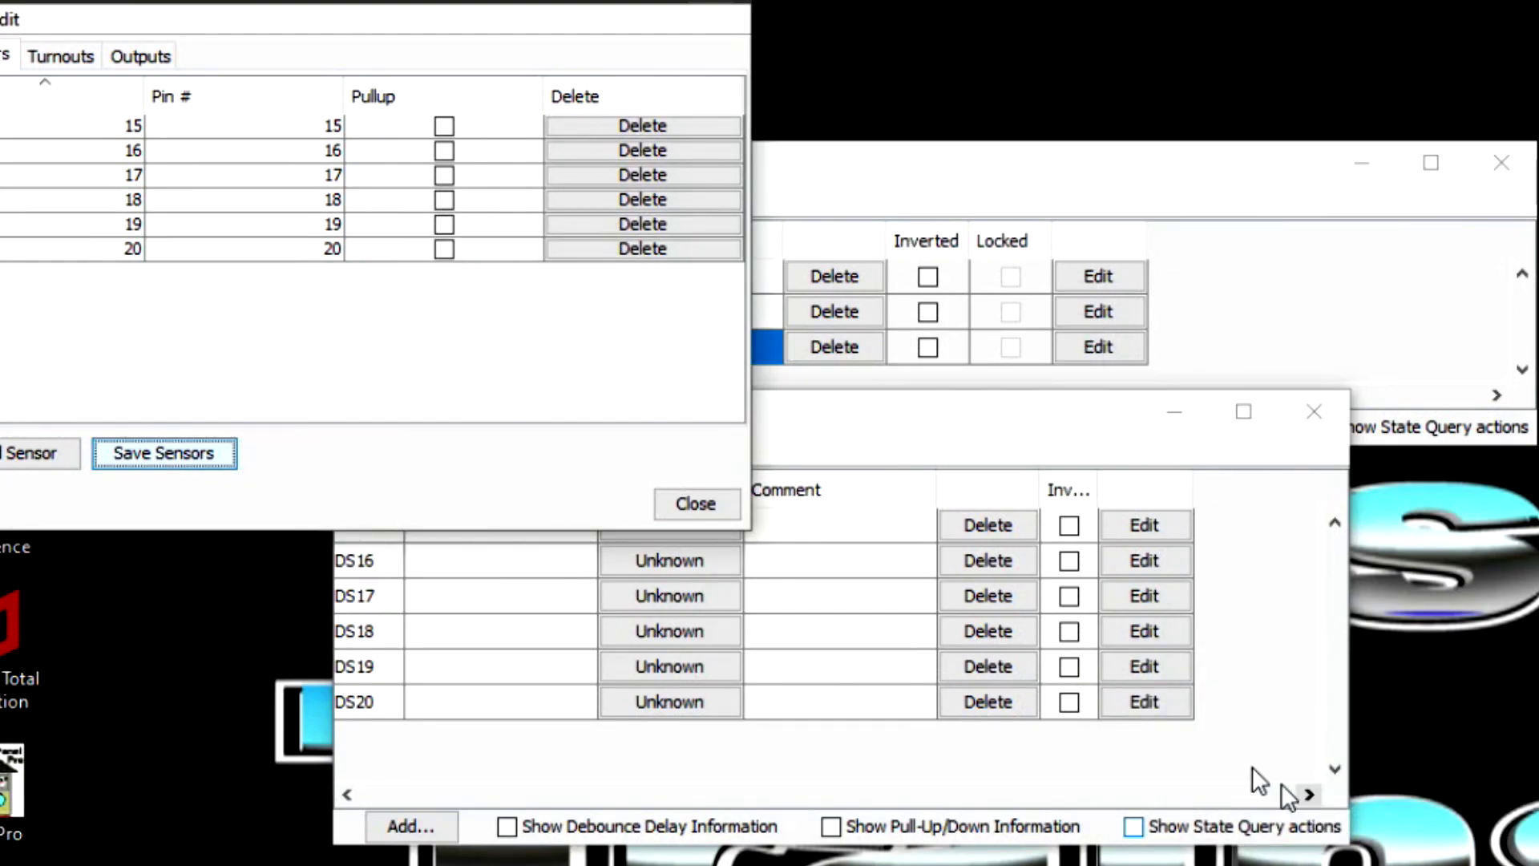
click(692, 500)
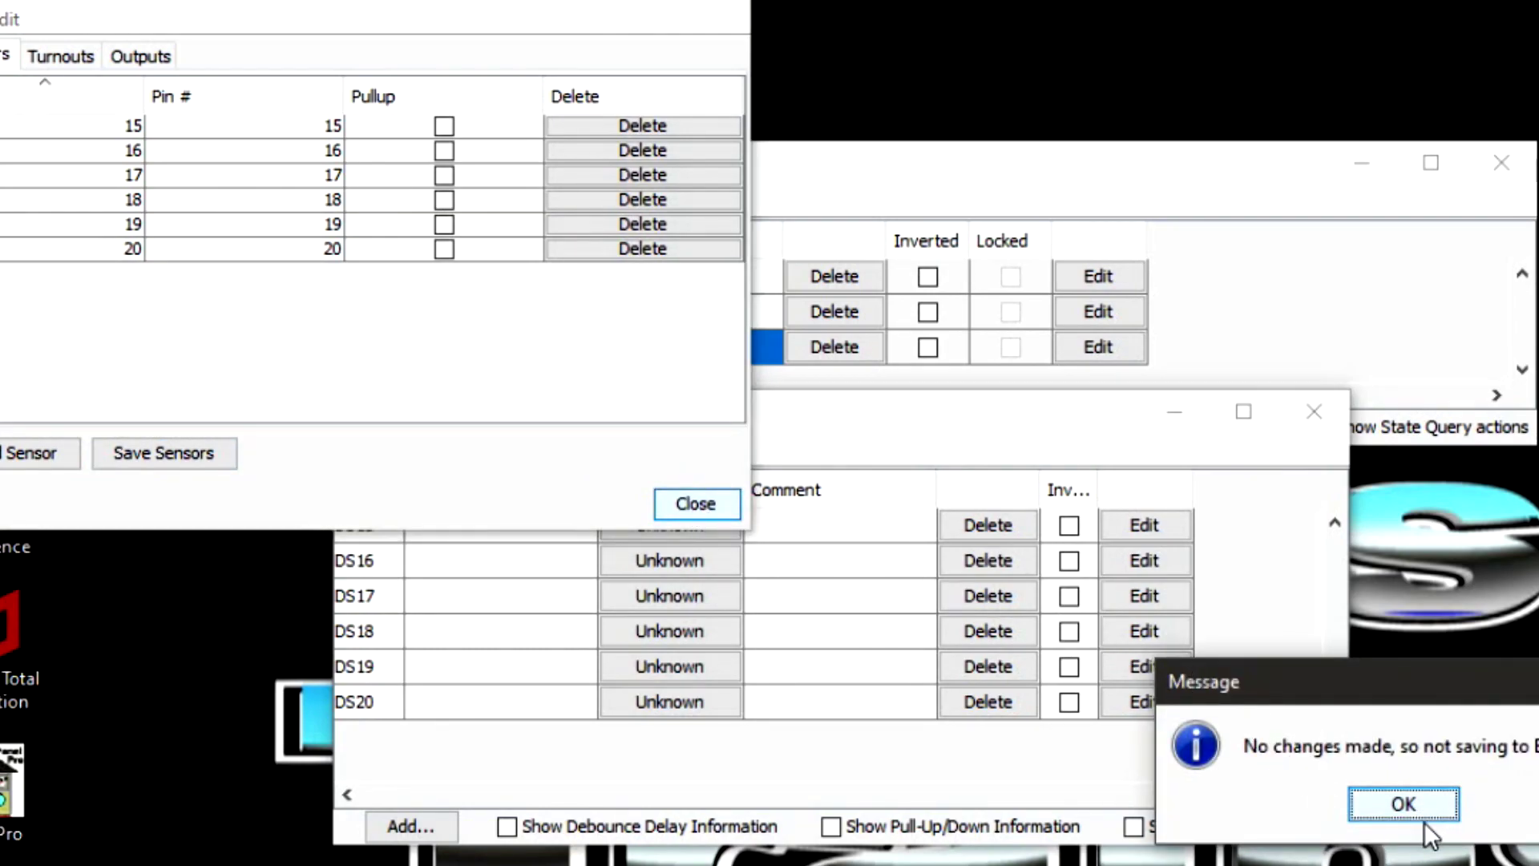
click(1403, 809)
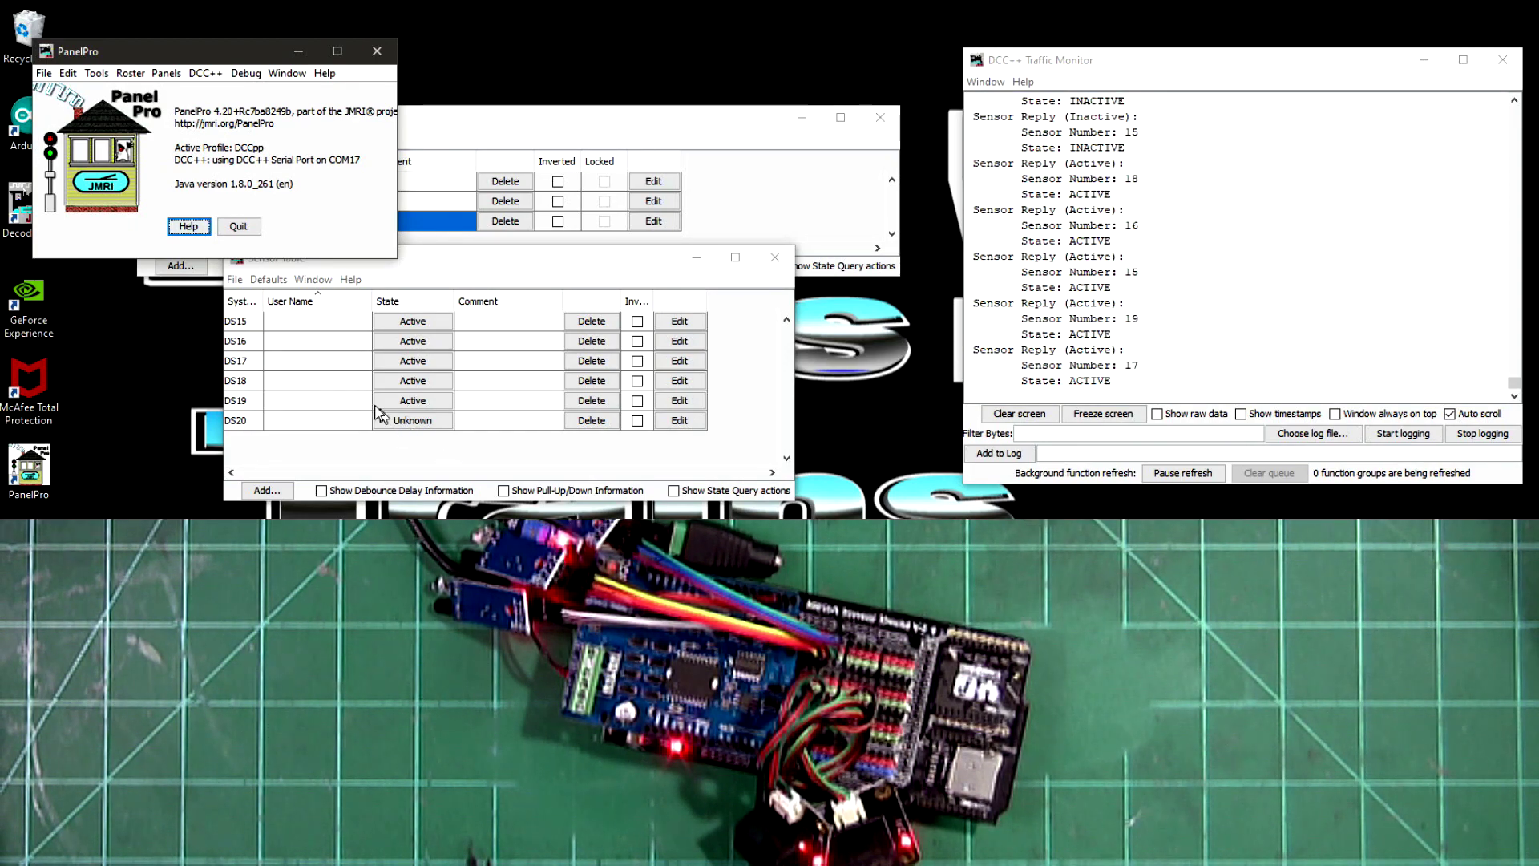
Toggle the state of sensor DS20 to Inactive in the Sensor Table and quit PanelPro.
click(418, 423)
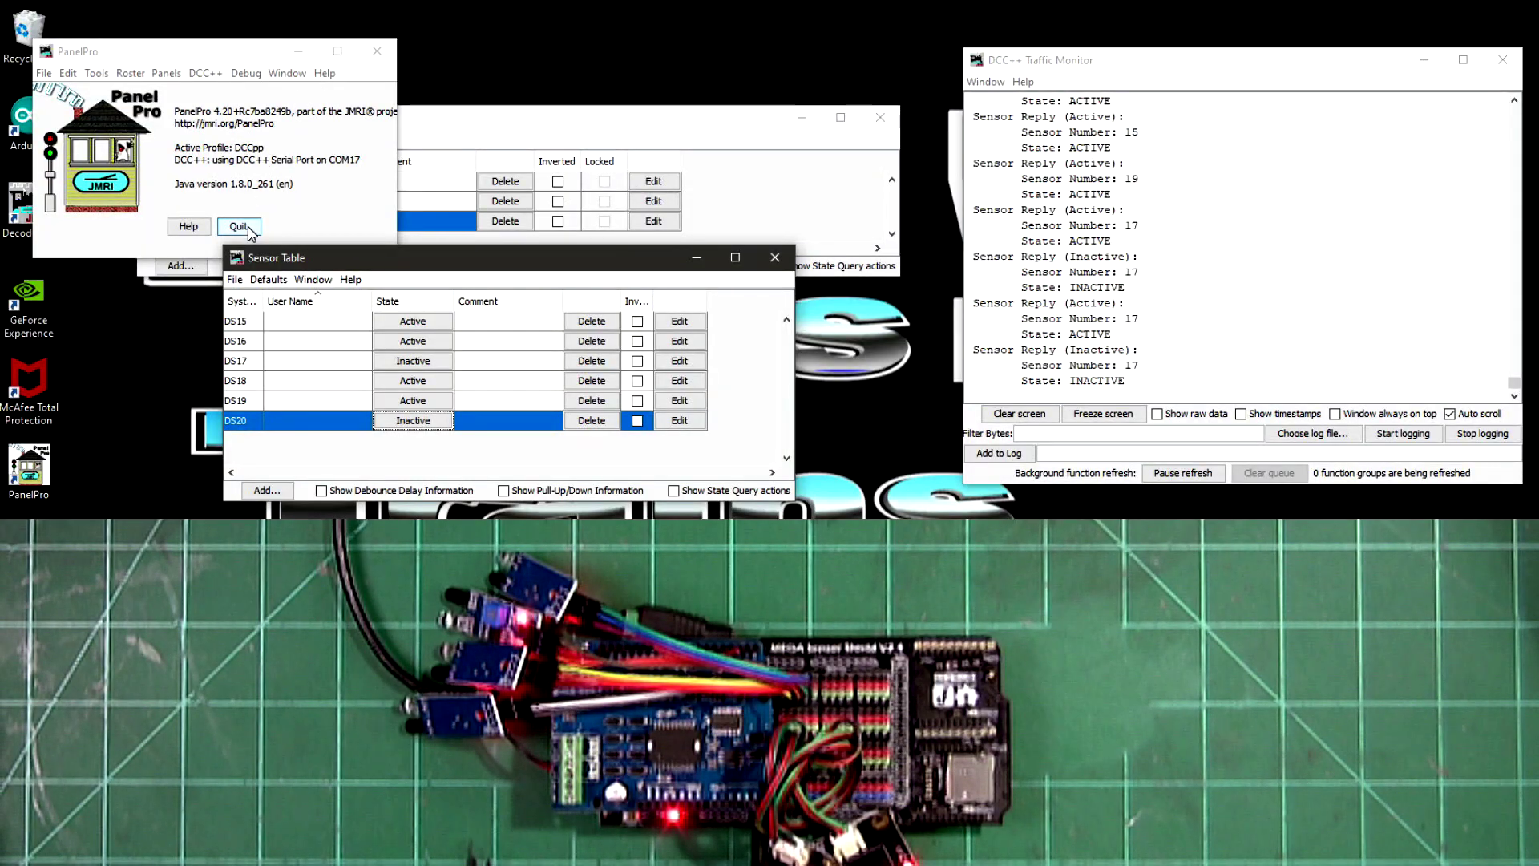
click(247, 229)
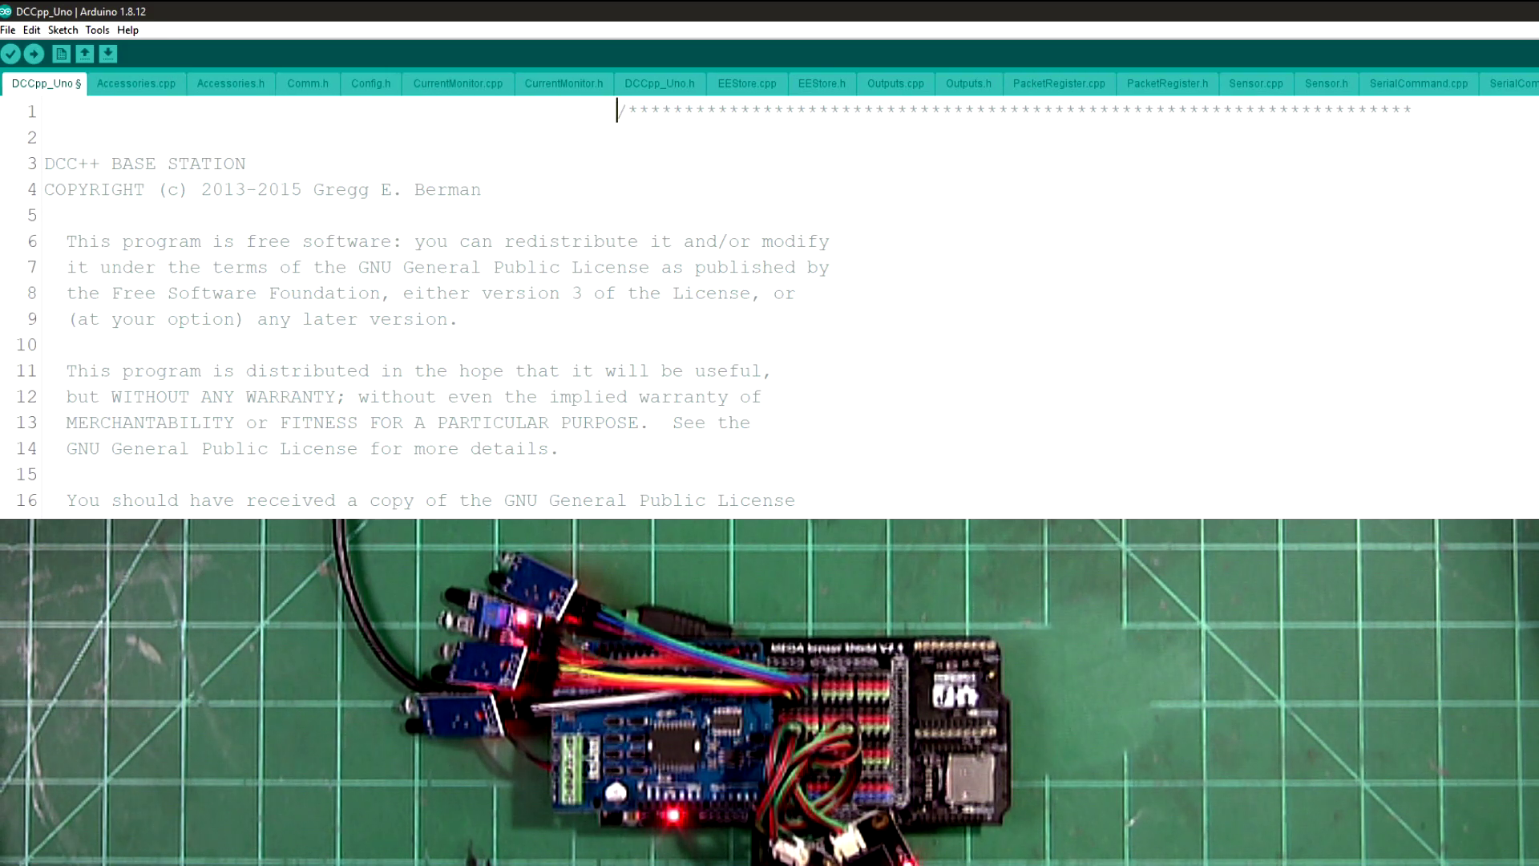
Open the serial monitor on COM17 in the Arduino IDE and clear its output.
key(ctrl+shift+m)
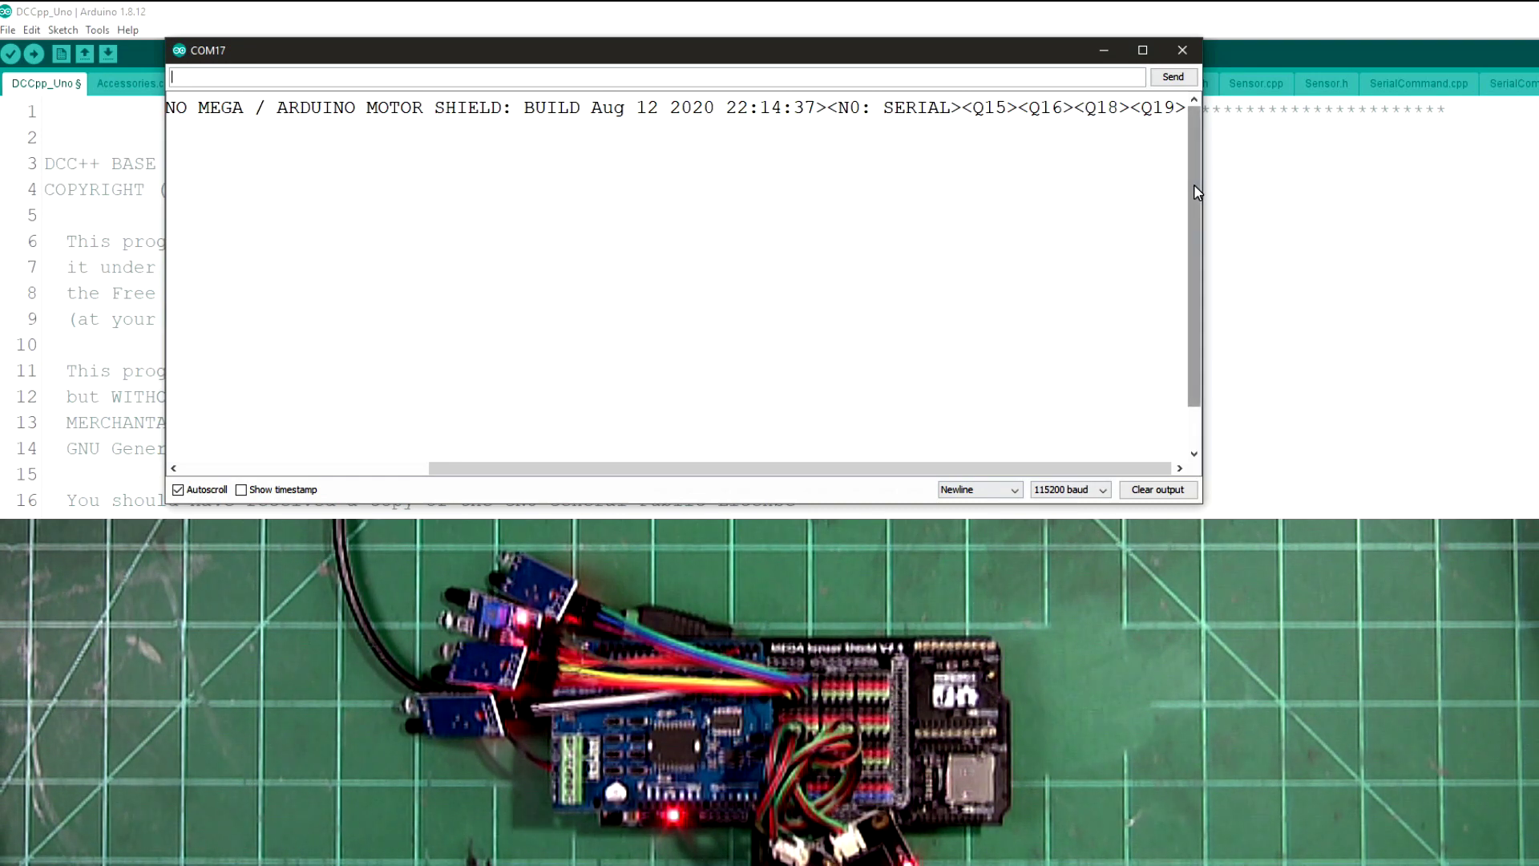
mouse_move(1197, 192)
mouse_down()
mouse_move(1191, 261)
mouse_move(1194, 192)
mouse_up()
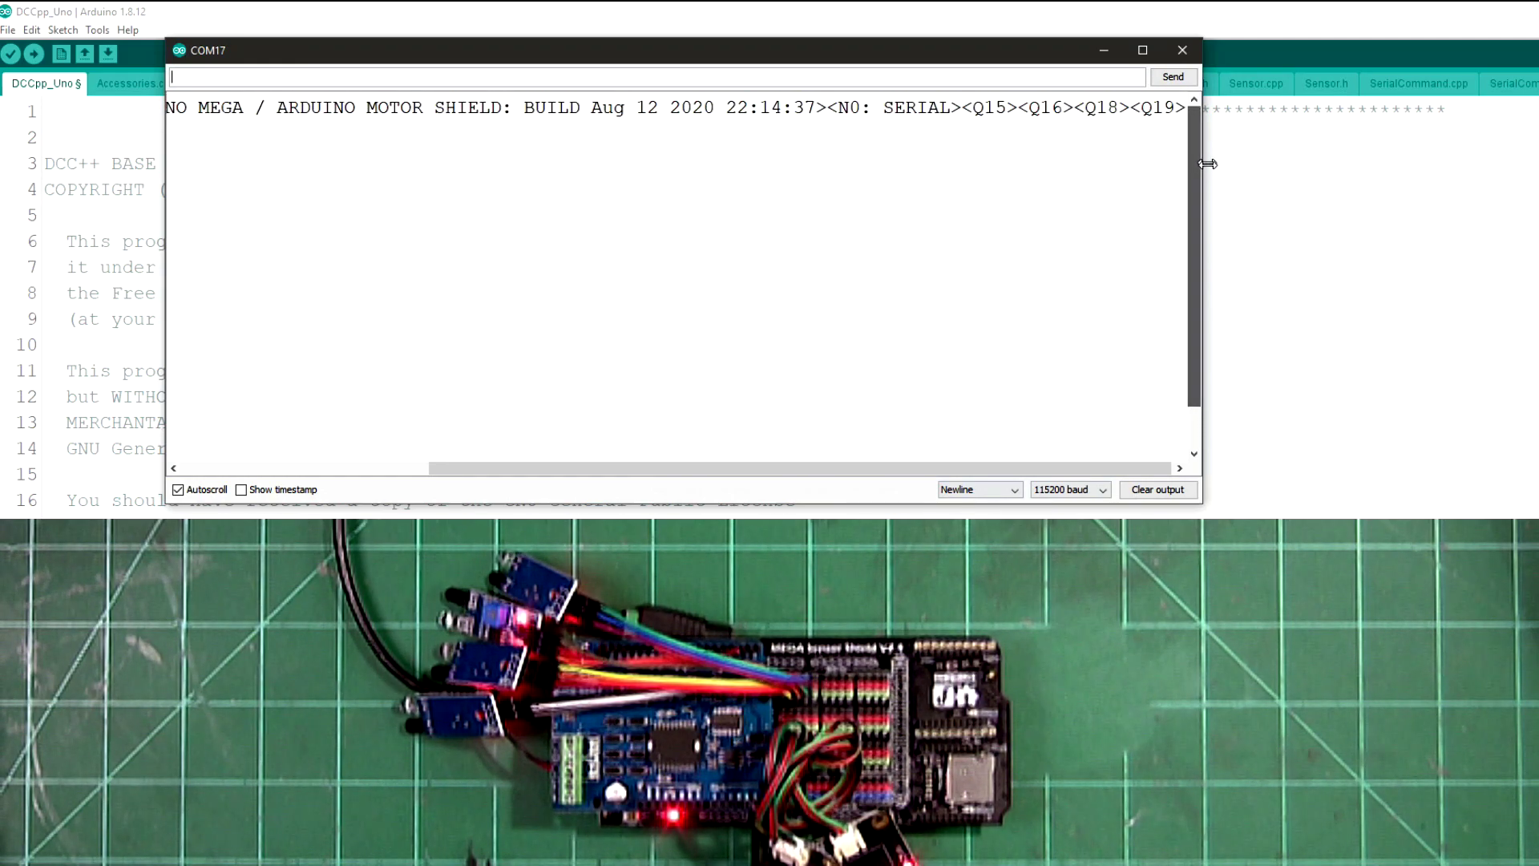
click(1158, 489)
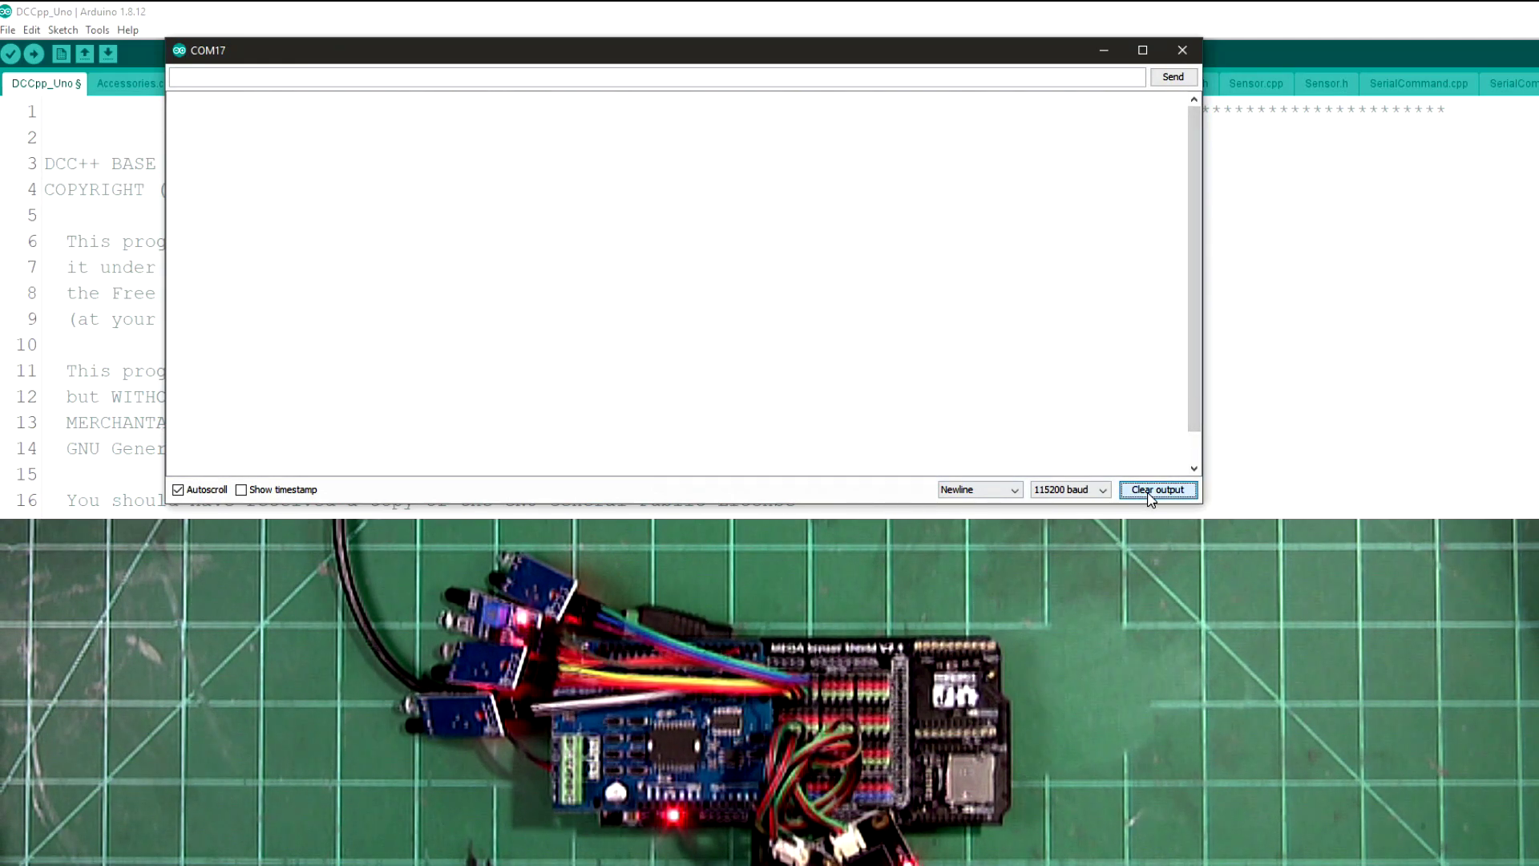
Send <S> to the base station to list the stored sensors, and send the command that lists the stored outputs.
click(172, 77)
text(<S>)
key(Return)
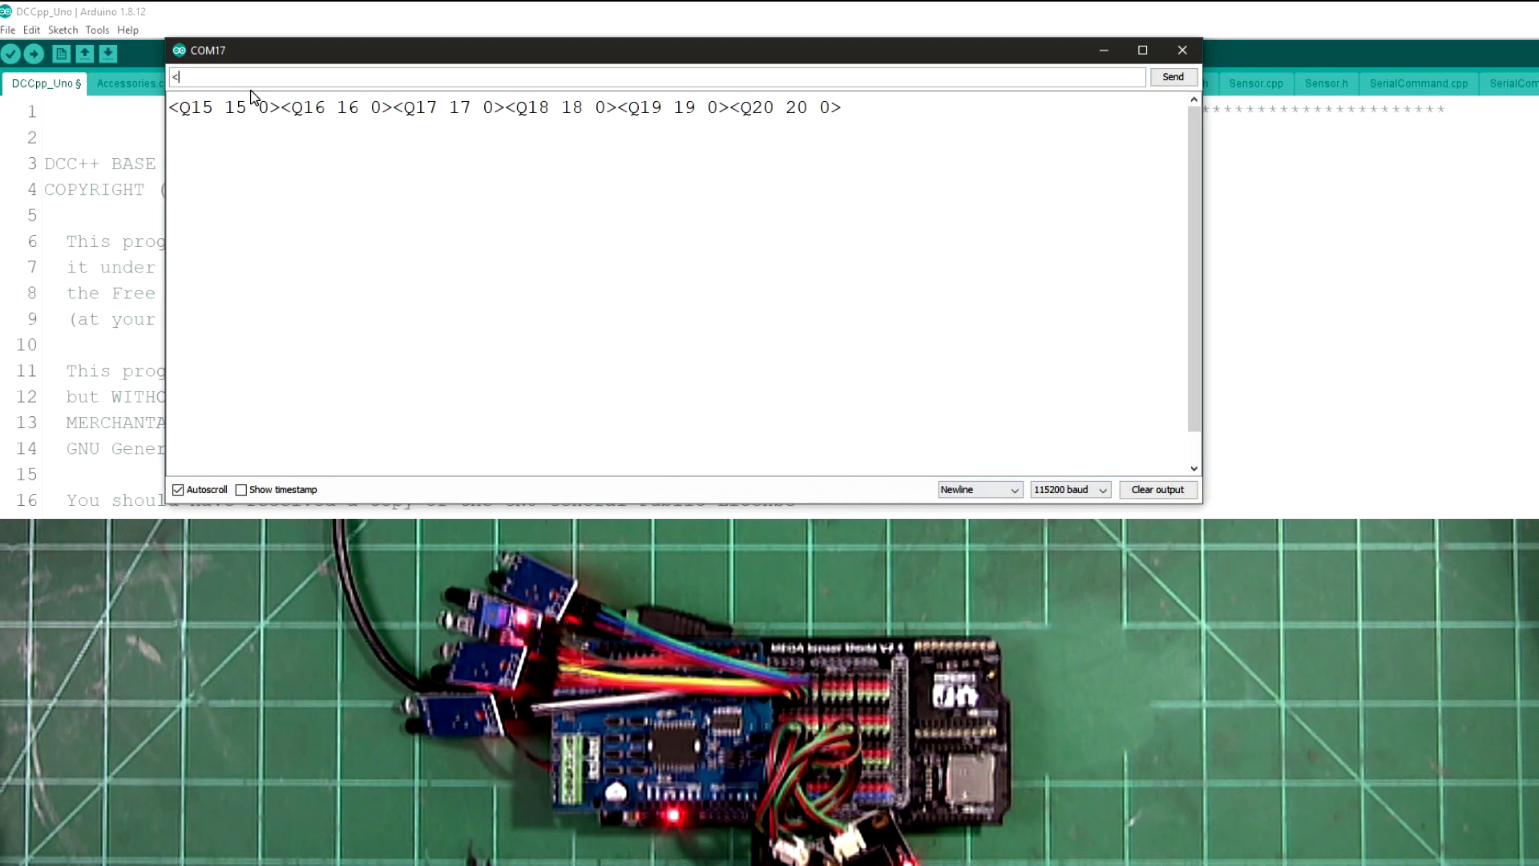
key(Return)
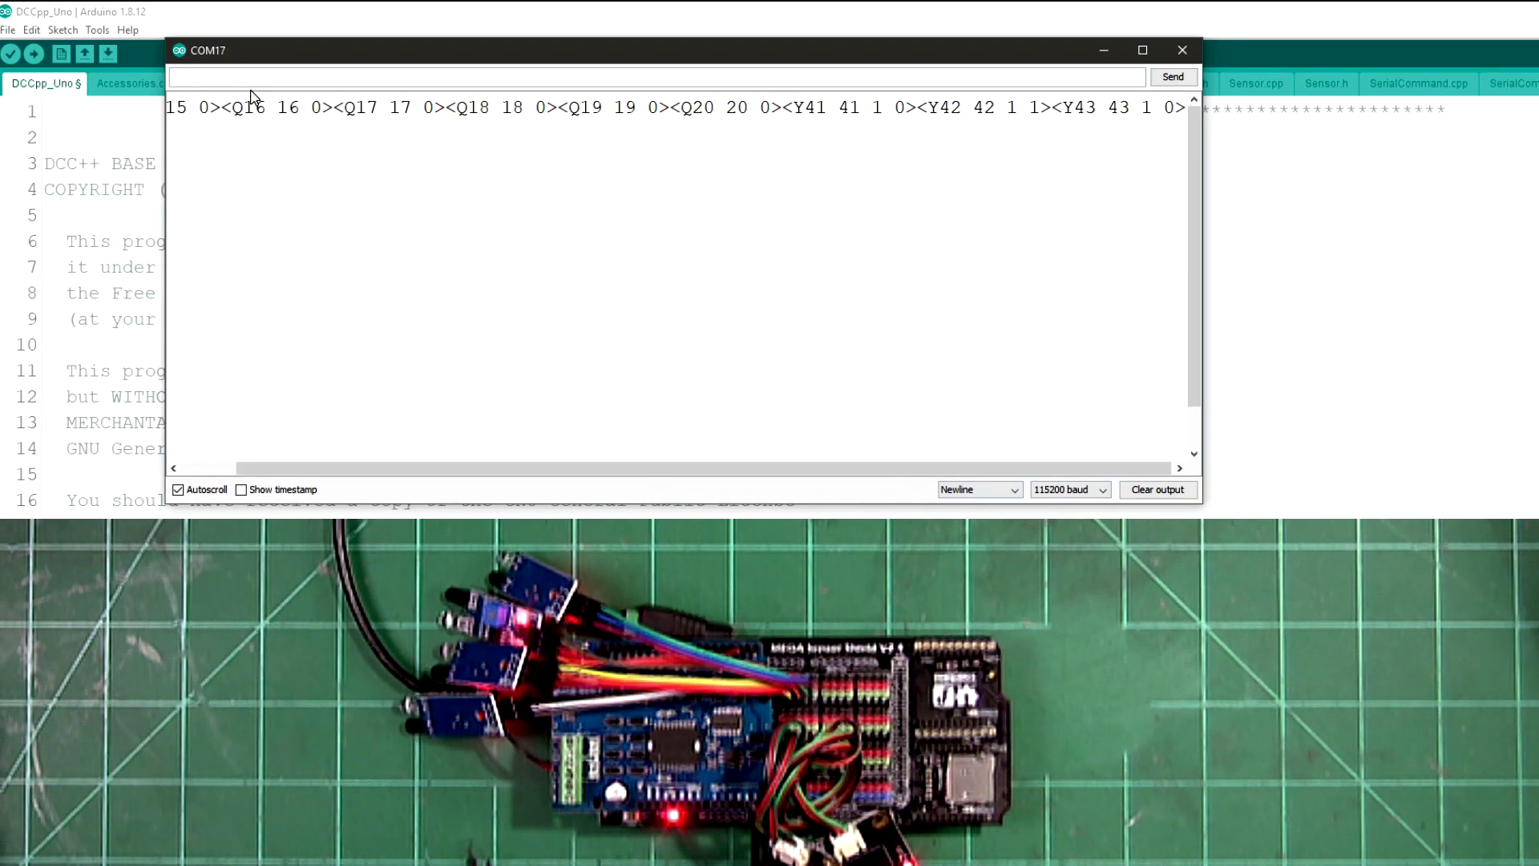